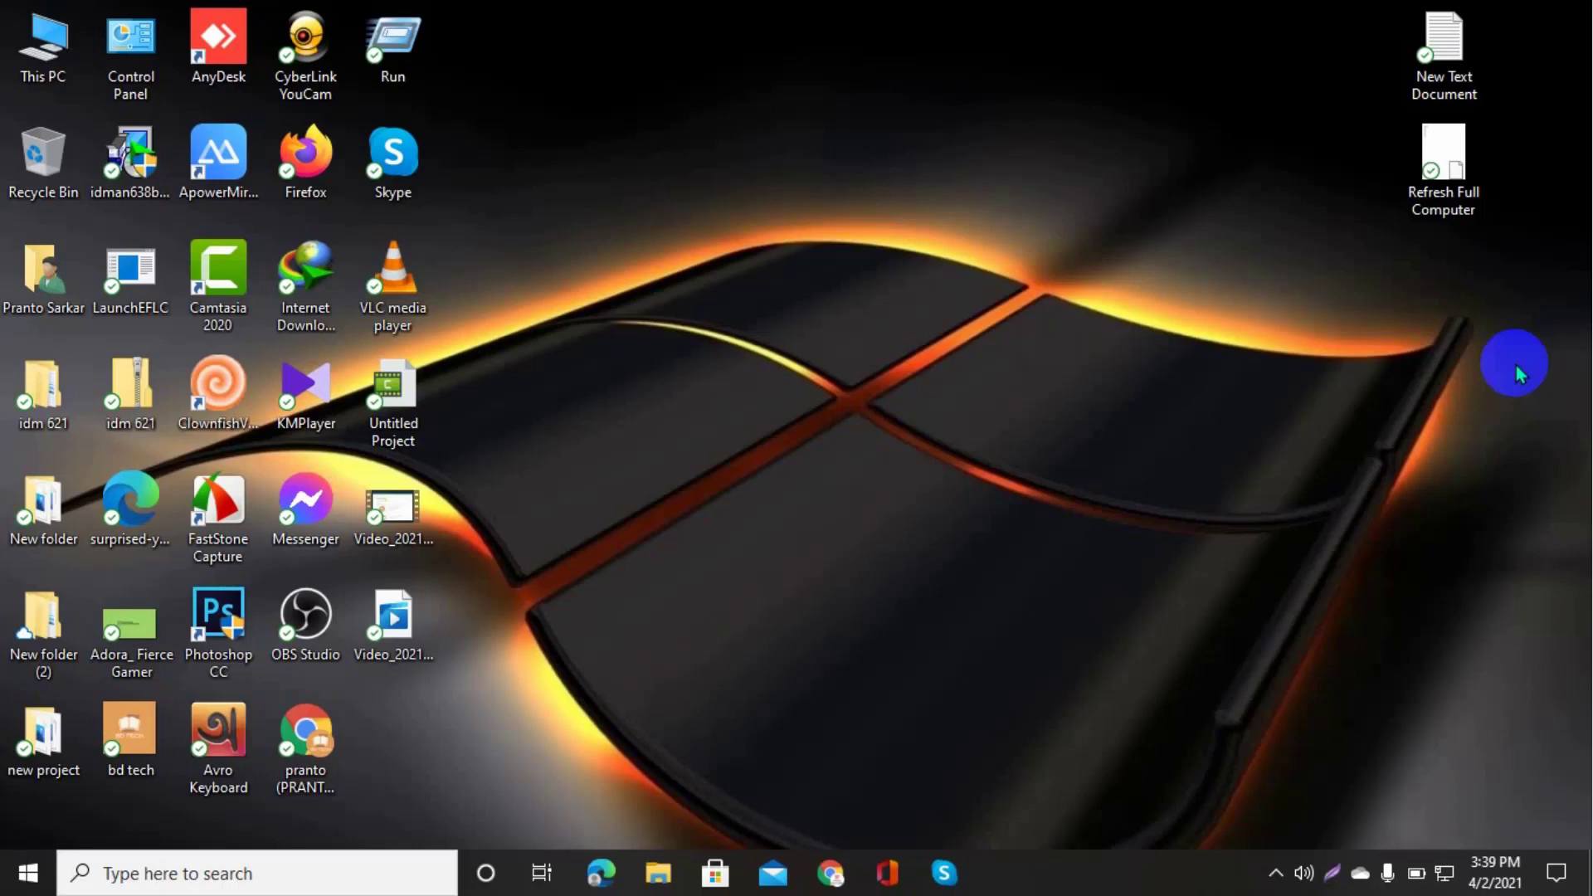
Refresh the desktop and open the Chrome browser with the personal profile
{"action": "right_click", "coordinate": [709, 40]}
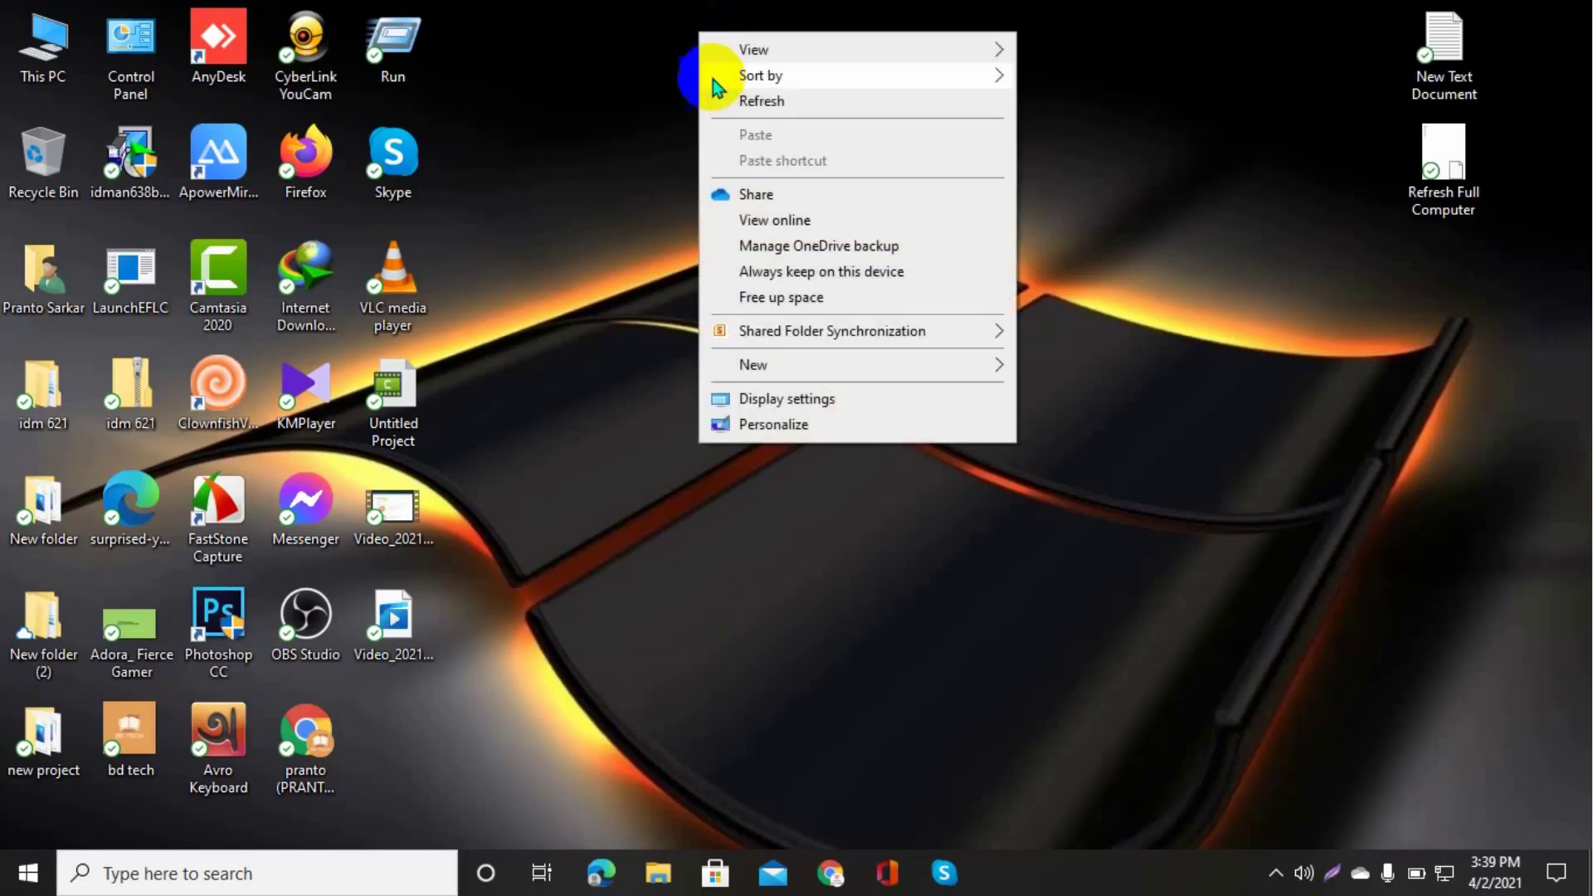
{"action": "left_click", "coordinate": [735, 99]}
{"action": "double_click", "coordinate": [319, 734]}
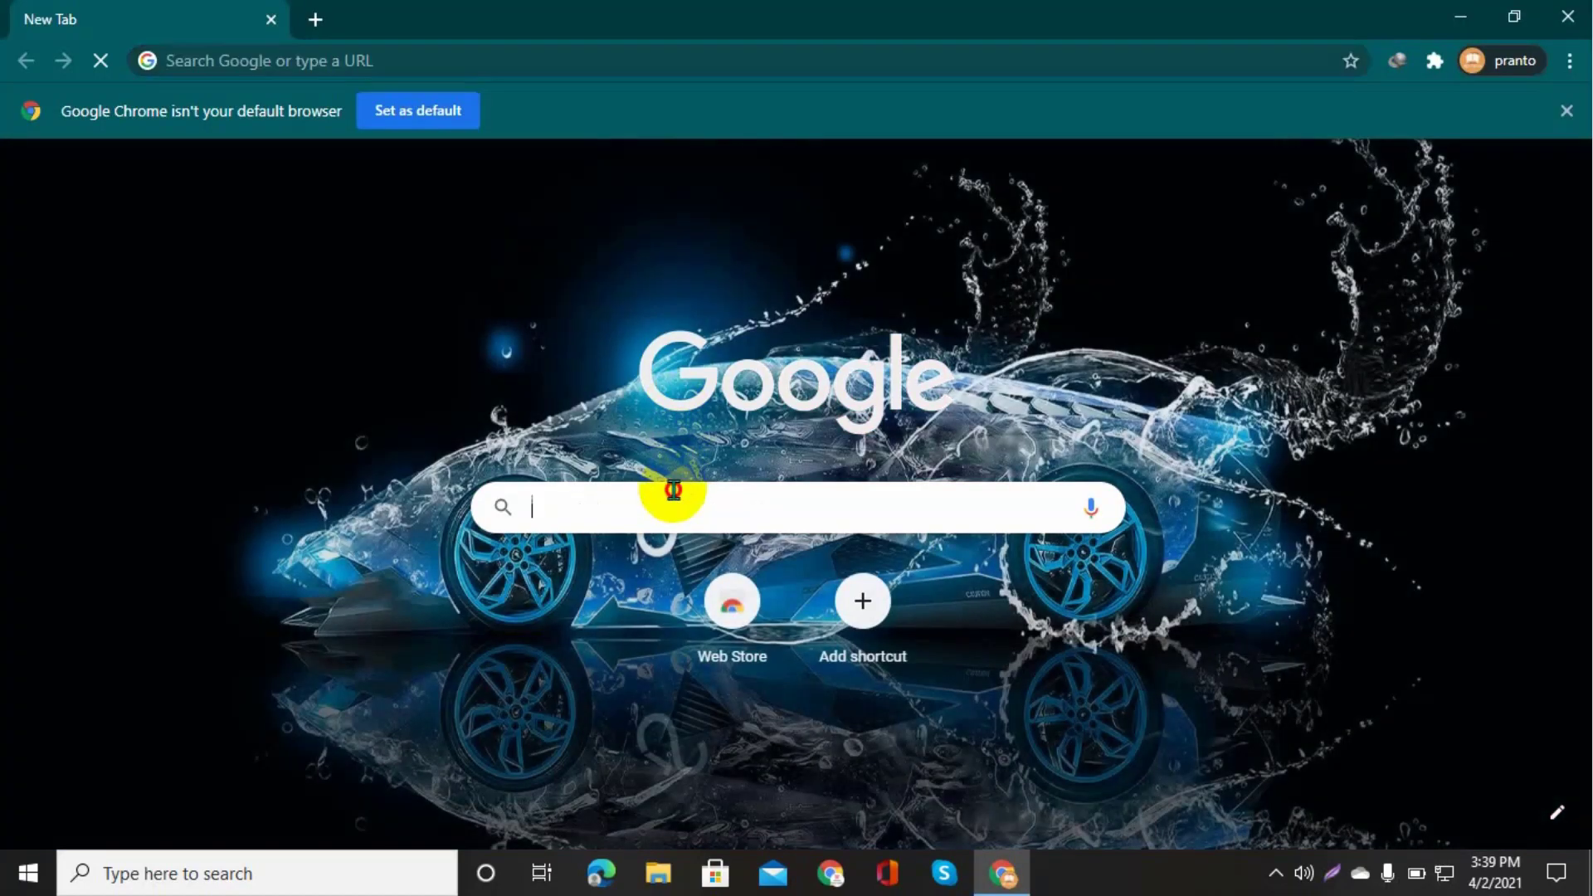
Search Google for youtube, open the YouTube site and dismiss the default-browser notice
{"action": "left_click", "coordinate": [673, 496]}
{"action": "left_click", "coordinate": [631, 556]}
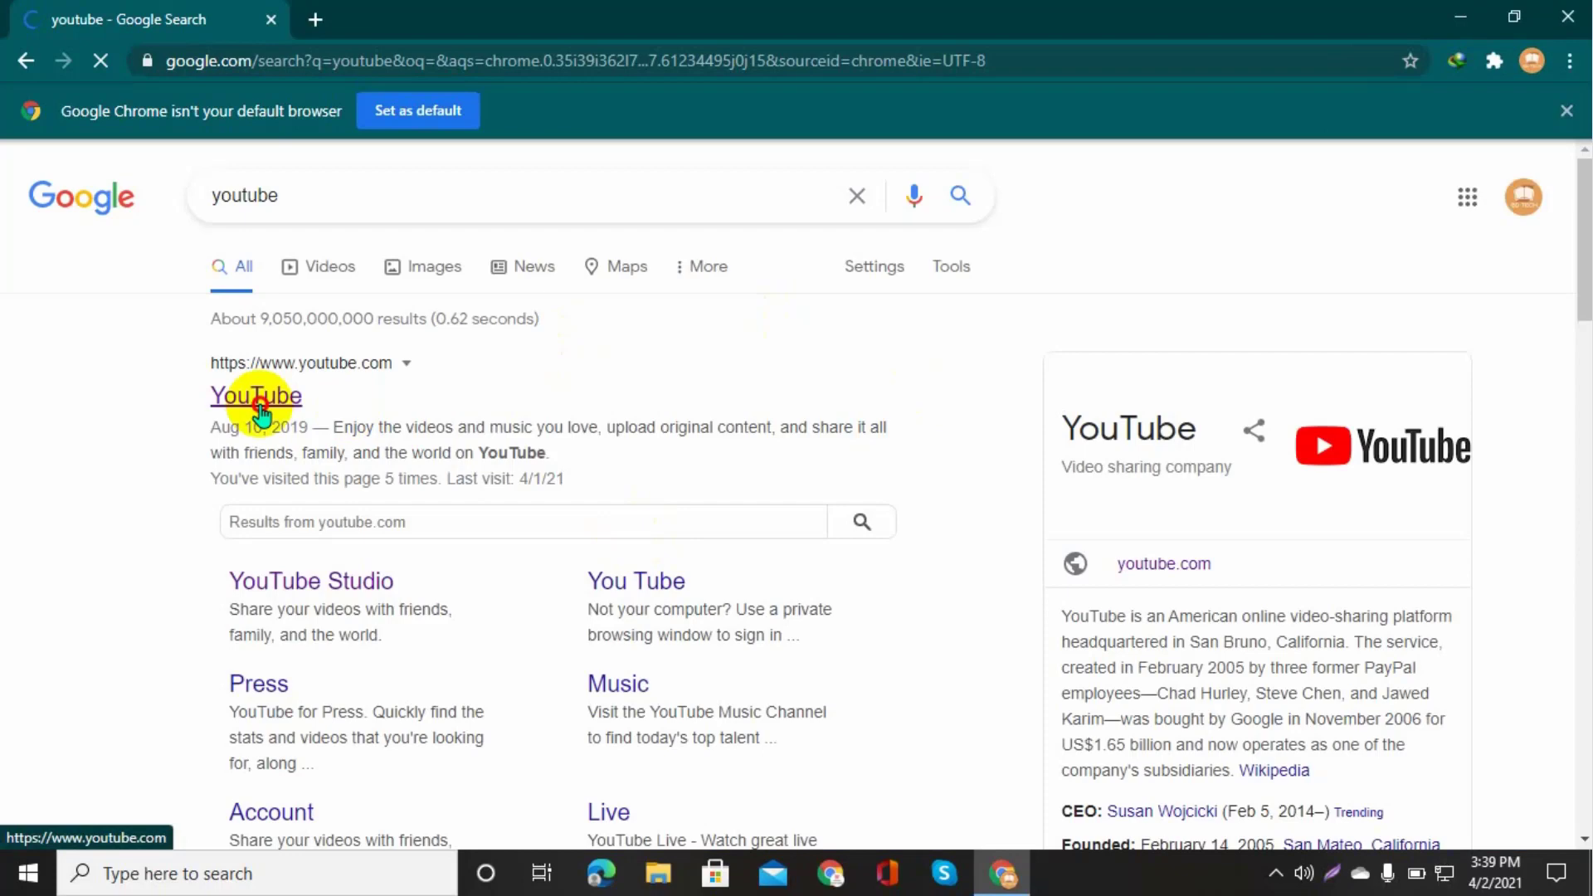
{"action": "left_click", "coordinate": [259, 406]}
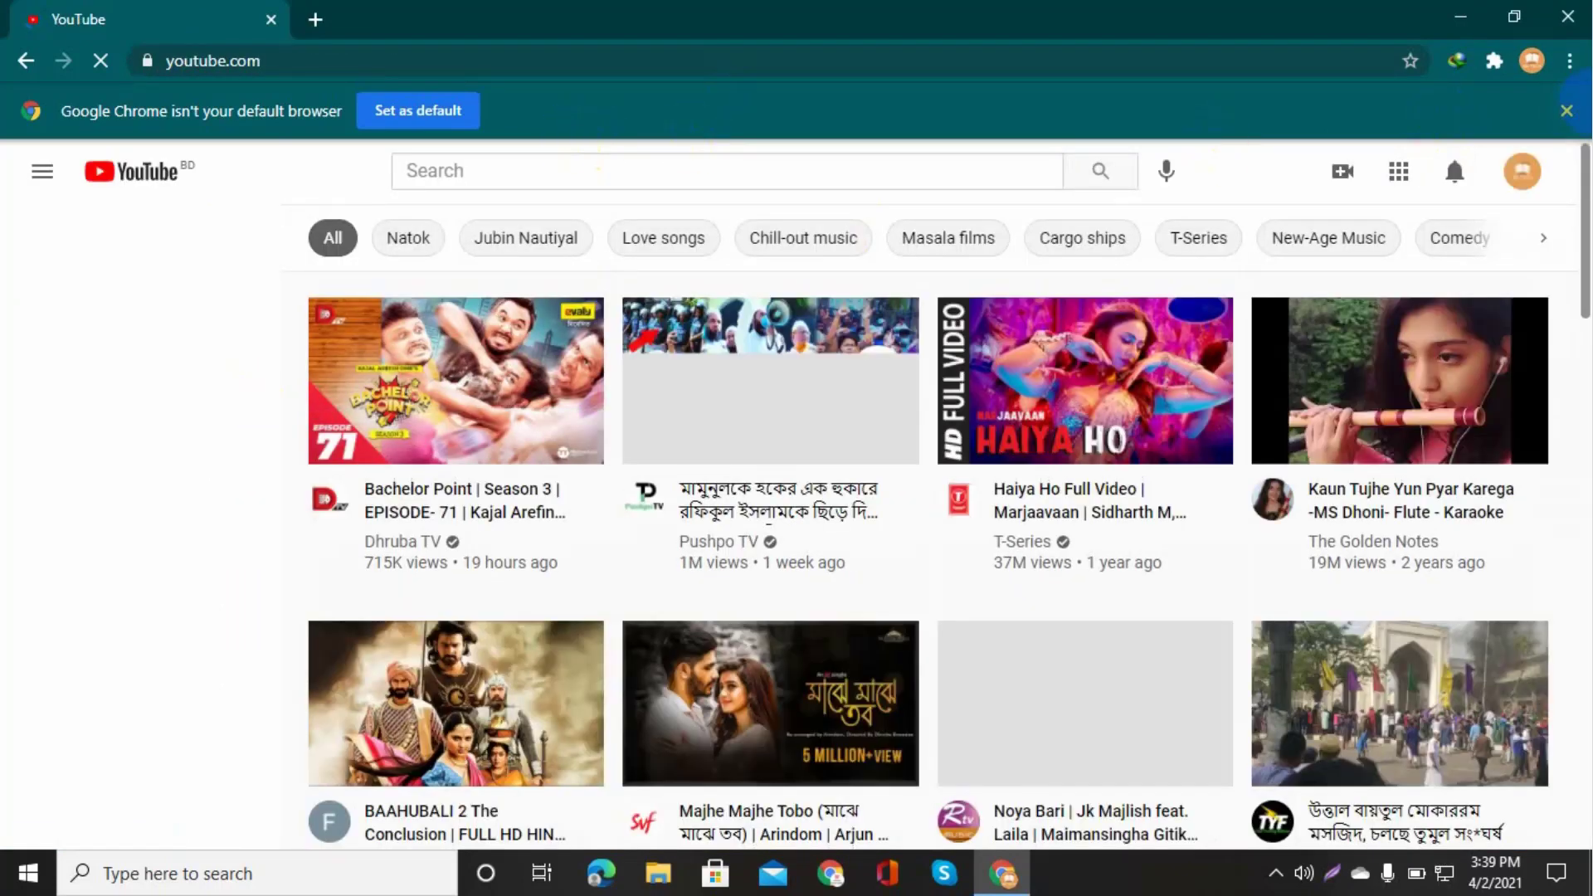
{"action": "left_click", "coordinate": [1569, 112]}
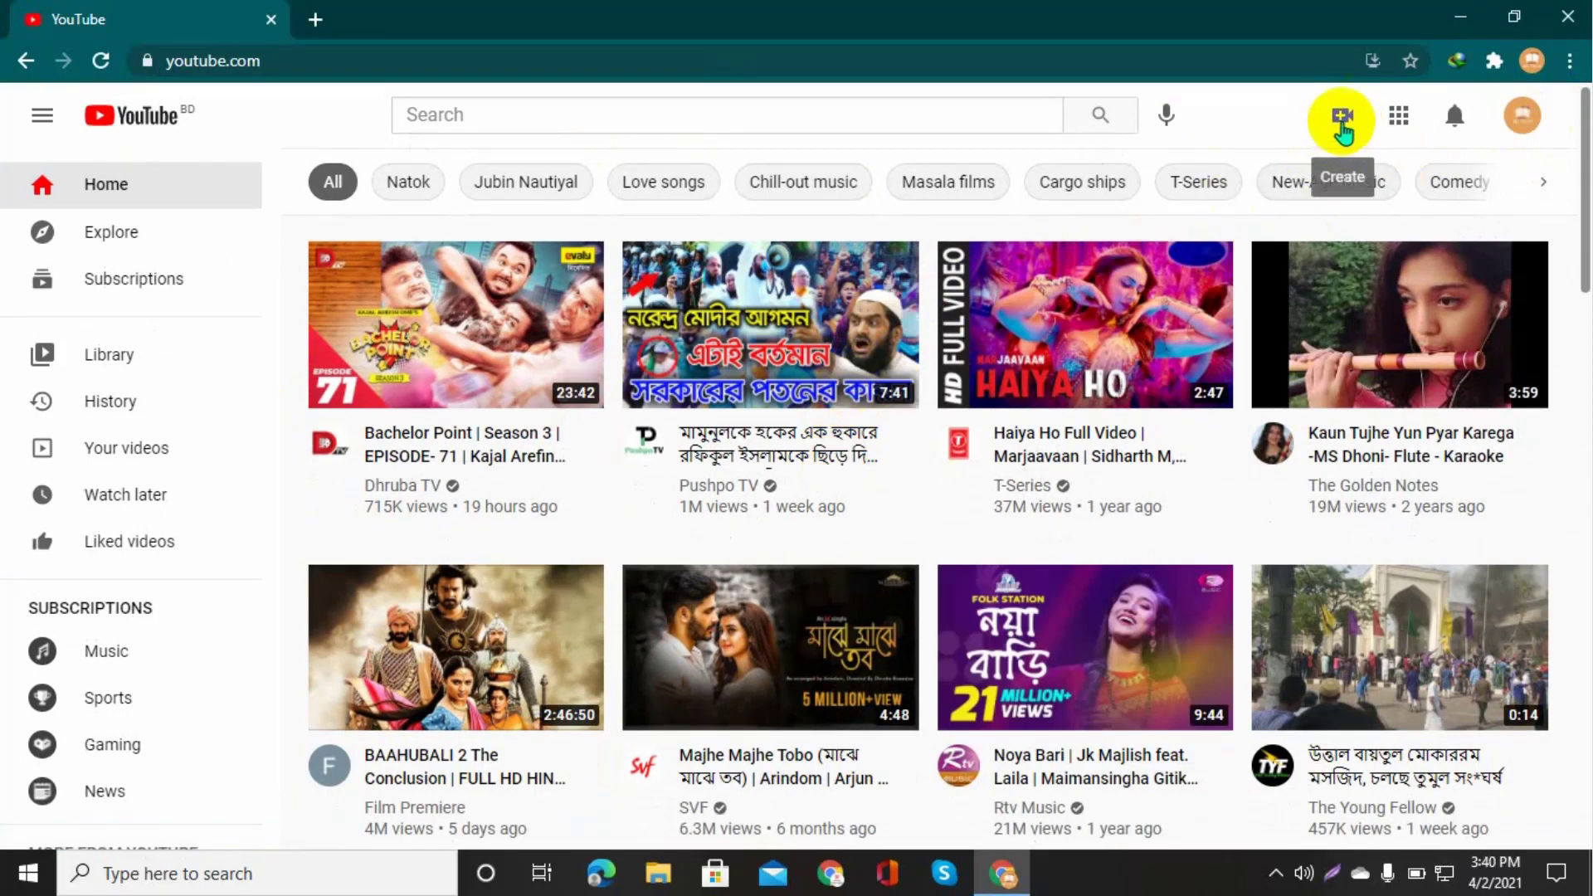
Start a new video upload and open the file picker for selecting the video
{"action": "left_click", "coordinate": [1343, 123]}
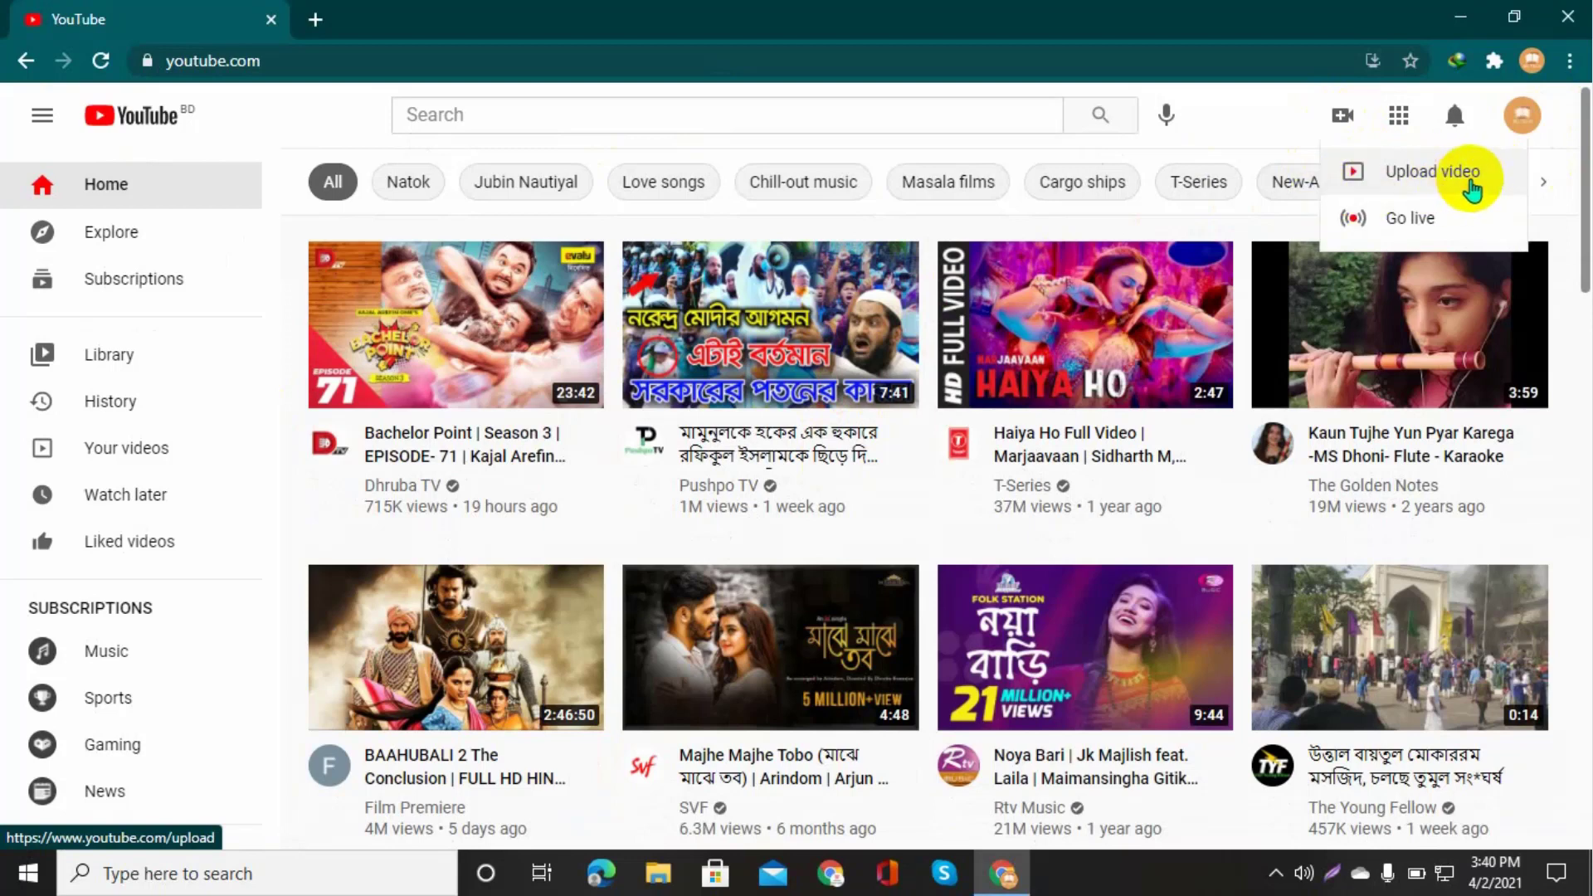
{"action": "left_click", "coordinate": [1467, 181]}
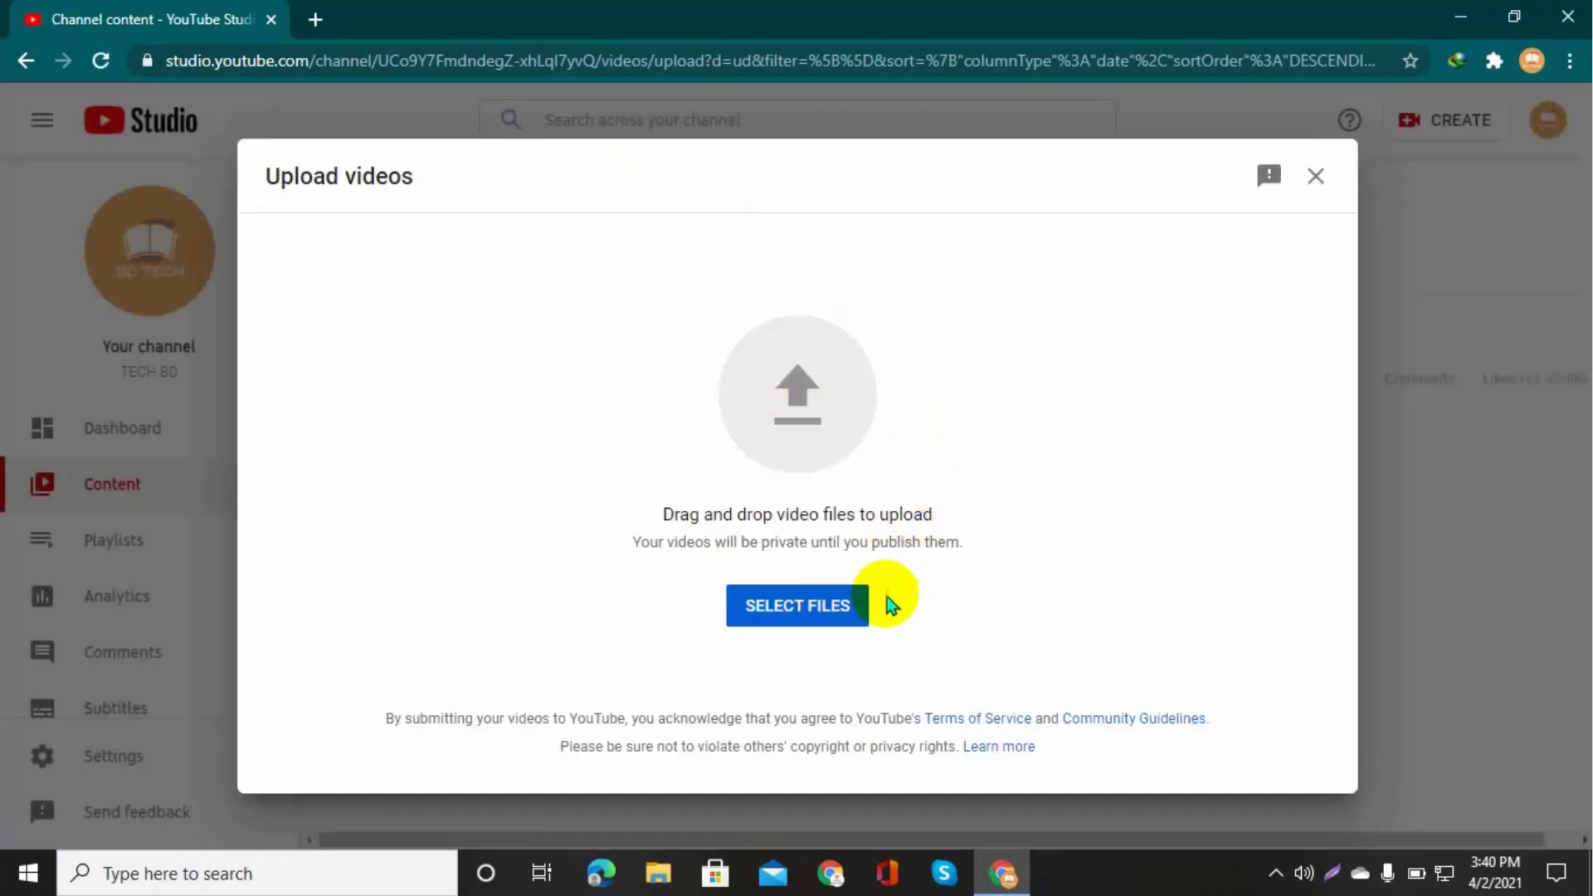
{"action": "left_click", "coordinate": [822, 618]}
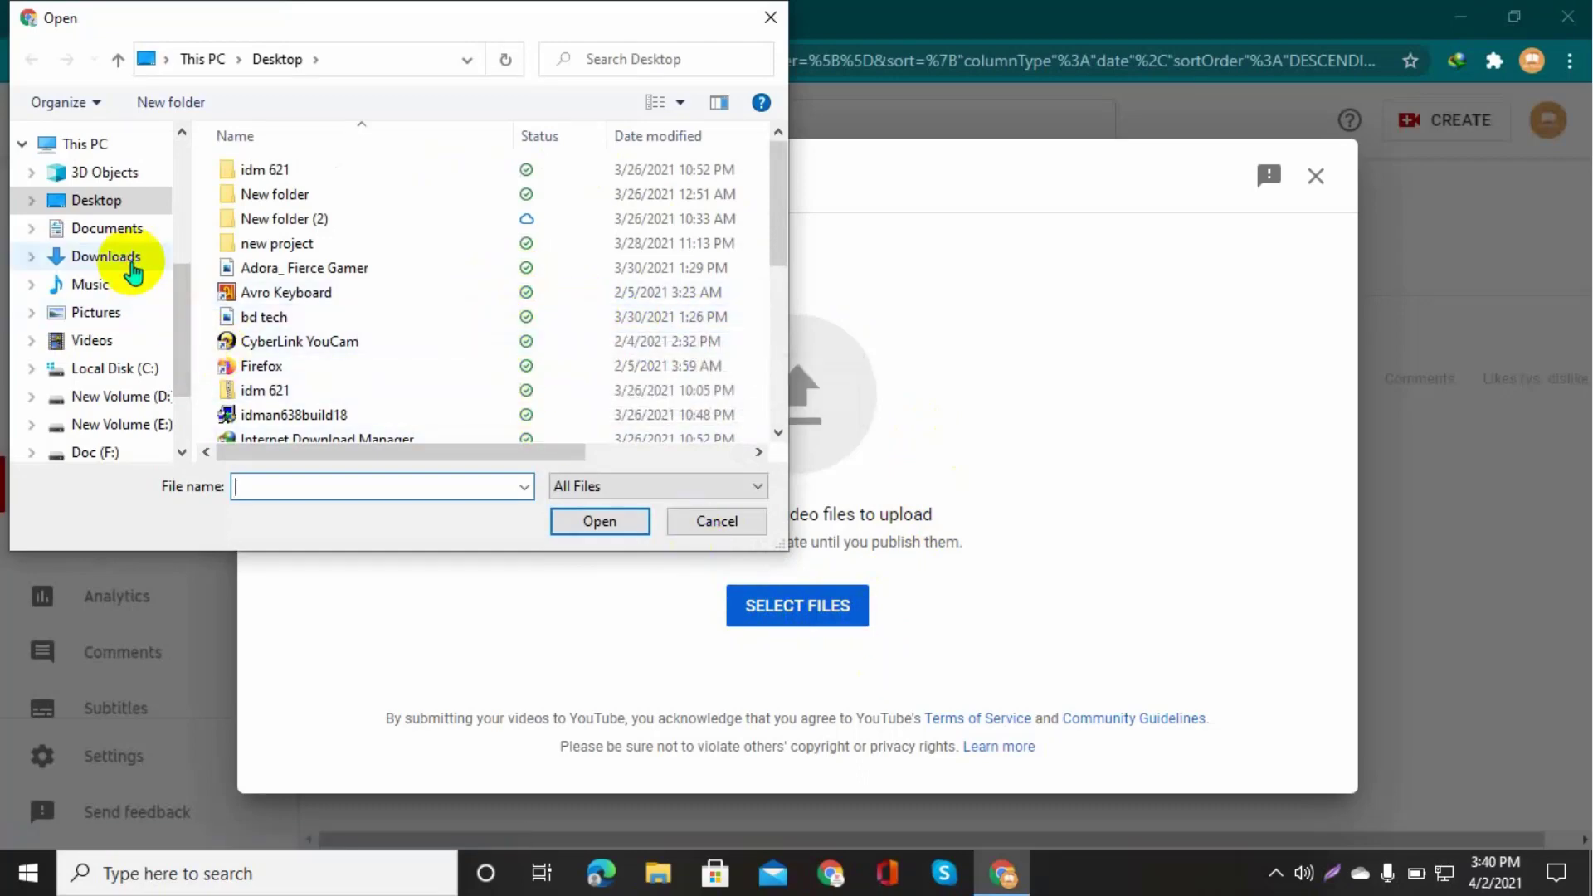
Look through the Downloads and Desktop folders and the H: drive for a video file
{"action": "left_click", "coordinate": [131, 262]}
{"action": "scroll", "coordinate": [402, 307], "scroll_direction": "down", "scroll_amount": 7}
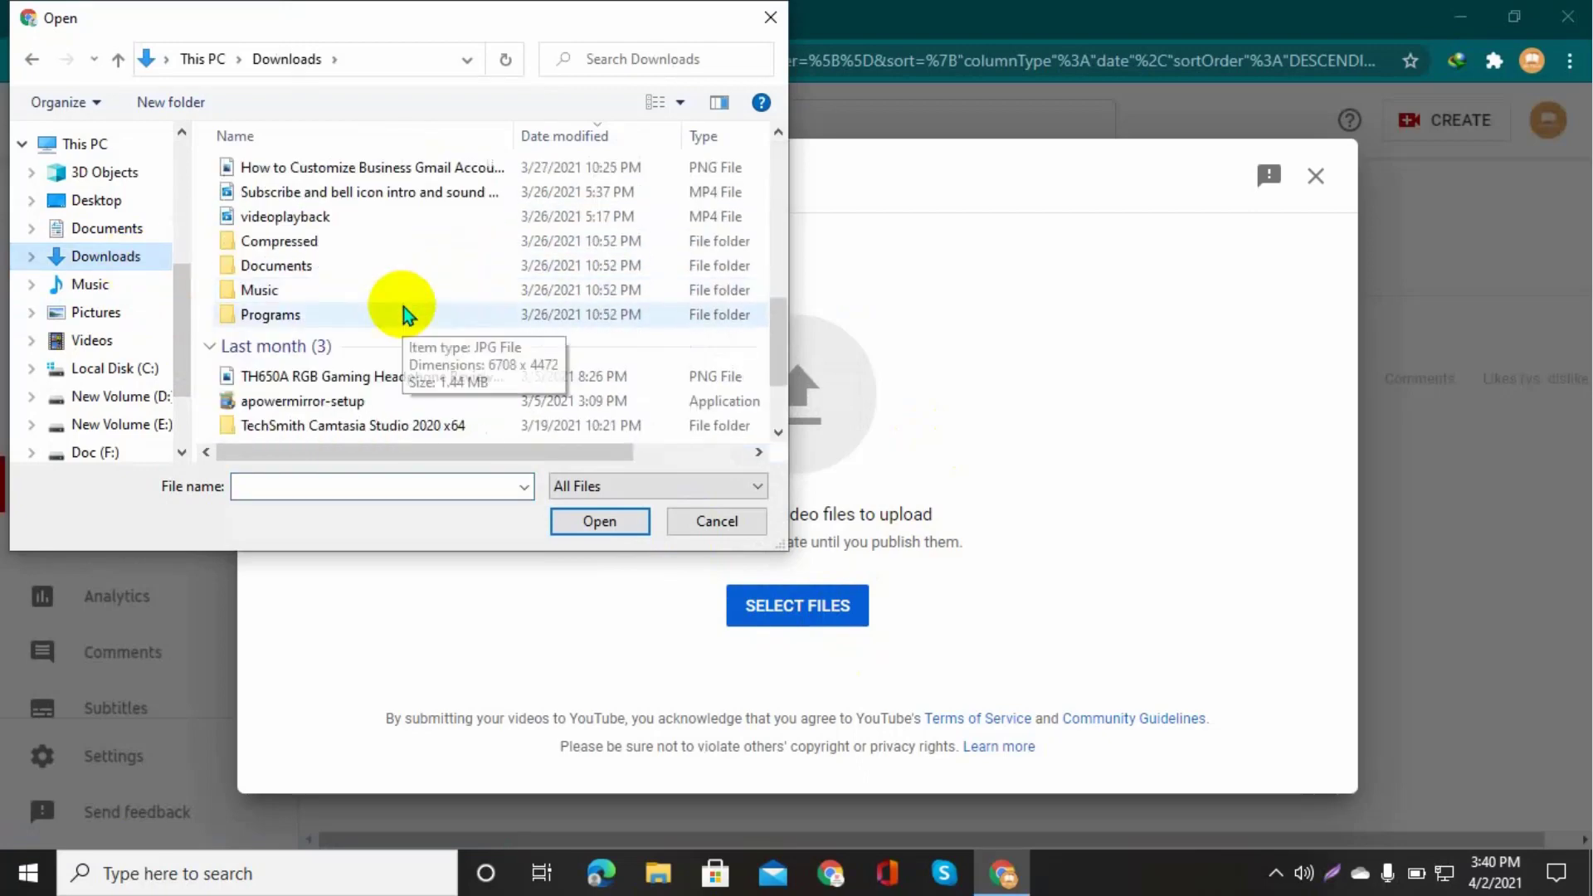
{"action": "scroll", "coordinate": [403, 320], "scroll_direction": "up", "scroll_amount": 7}
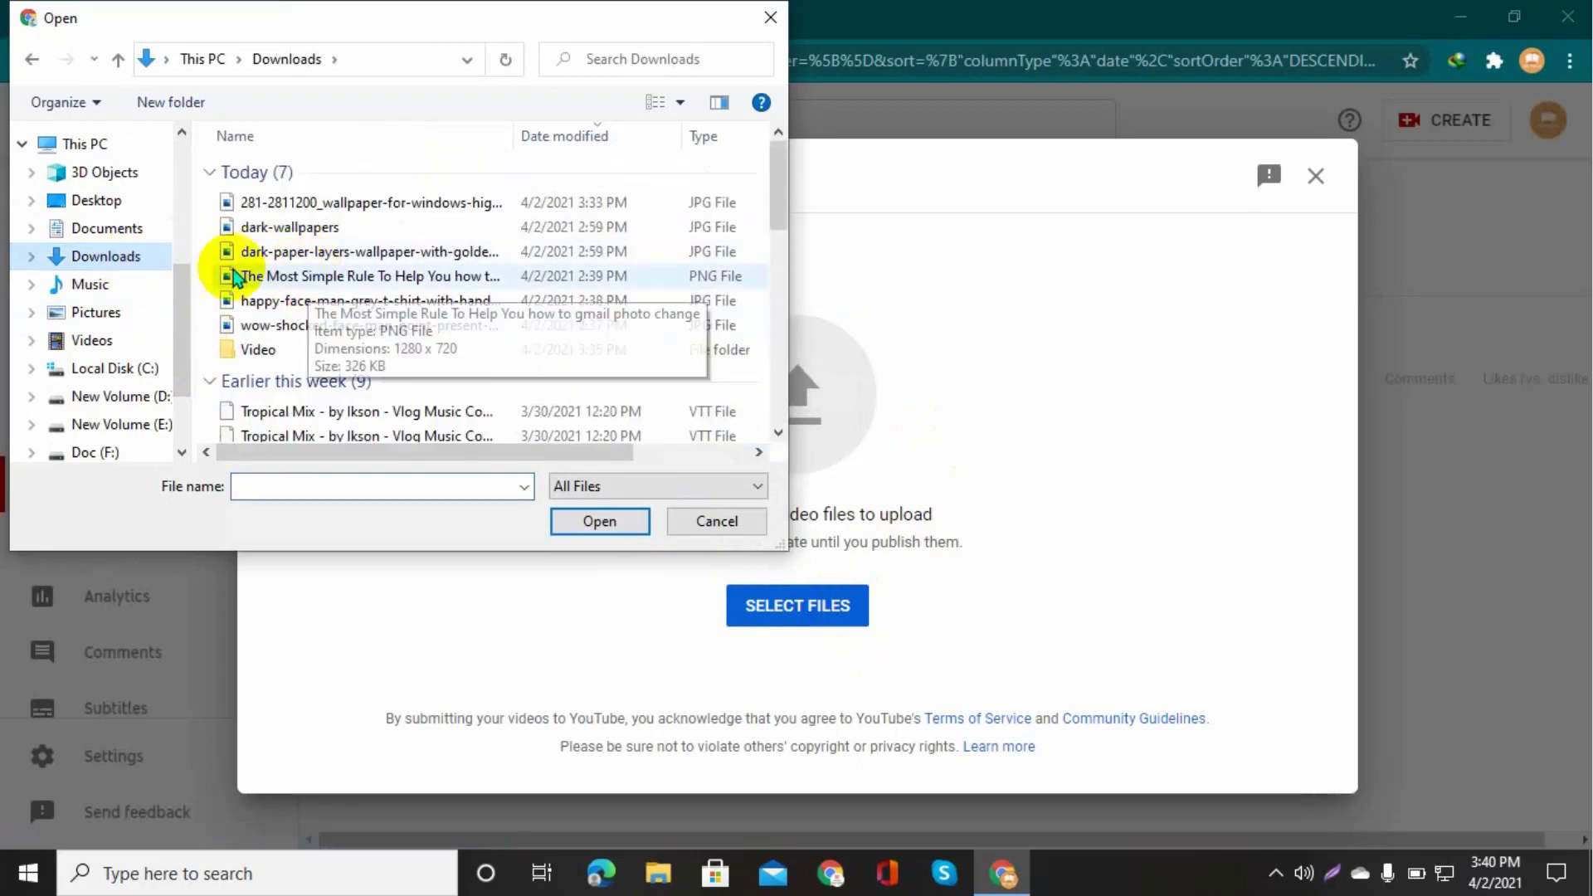
{"action": "scroll", "coordinate": [106, 290], "scroll_direction": "up", "scroll_amount": 3}
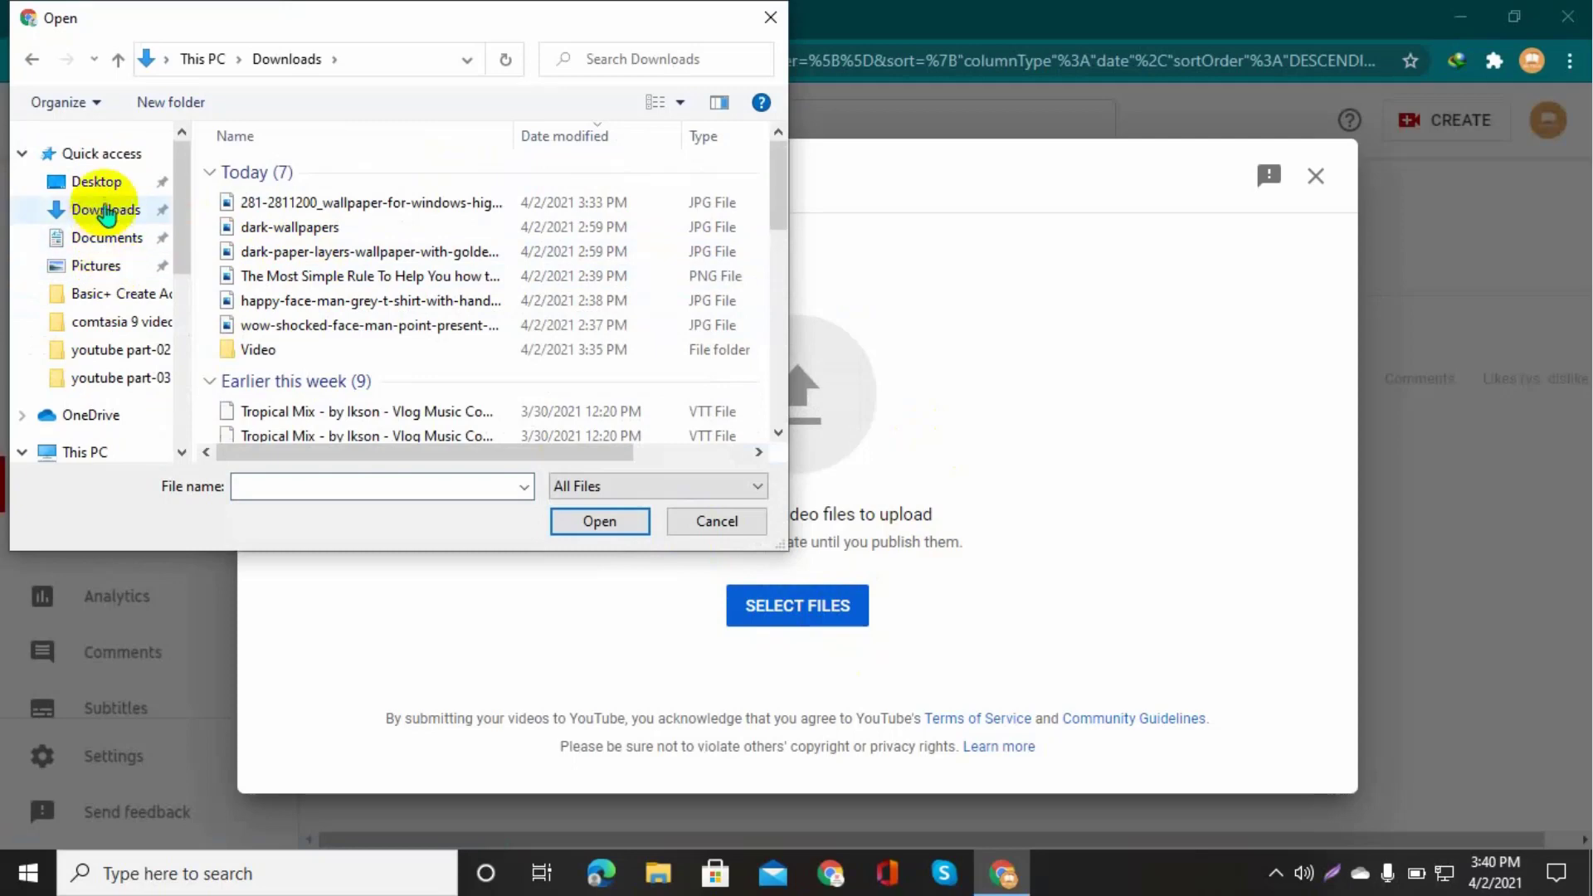
{"action": "left_click", "coordinate": [114, 187]}
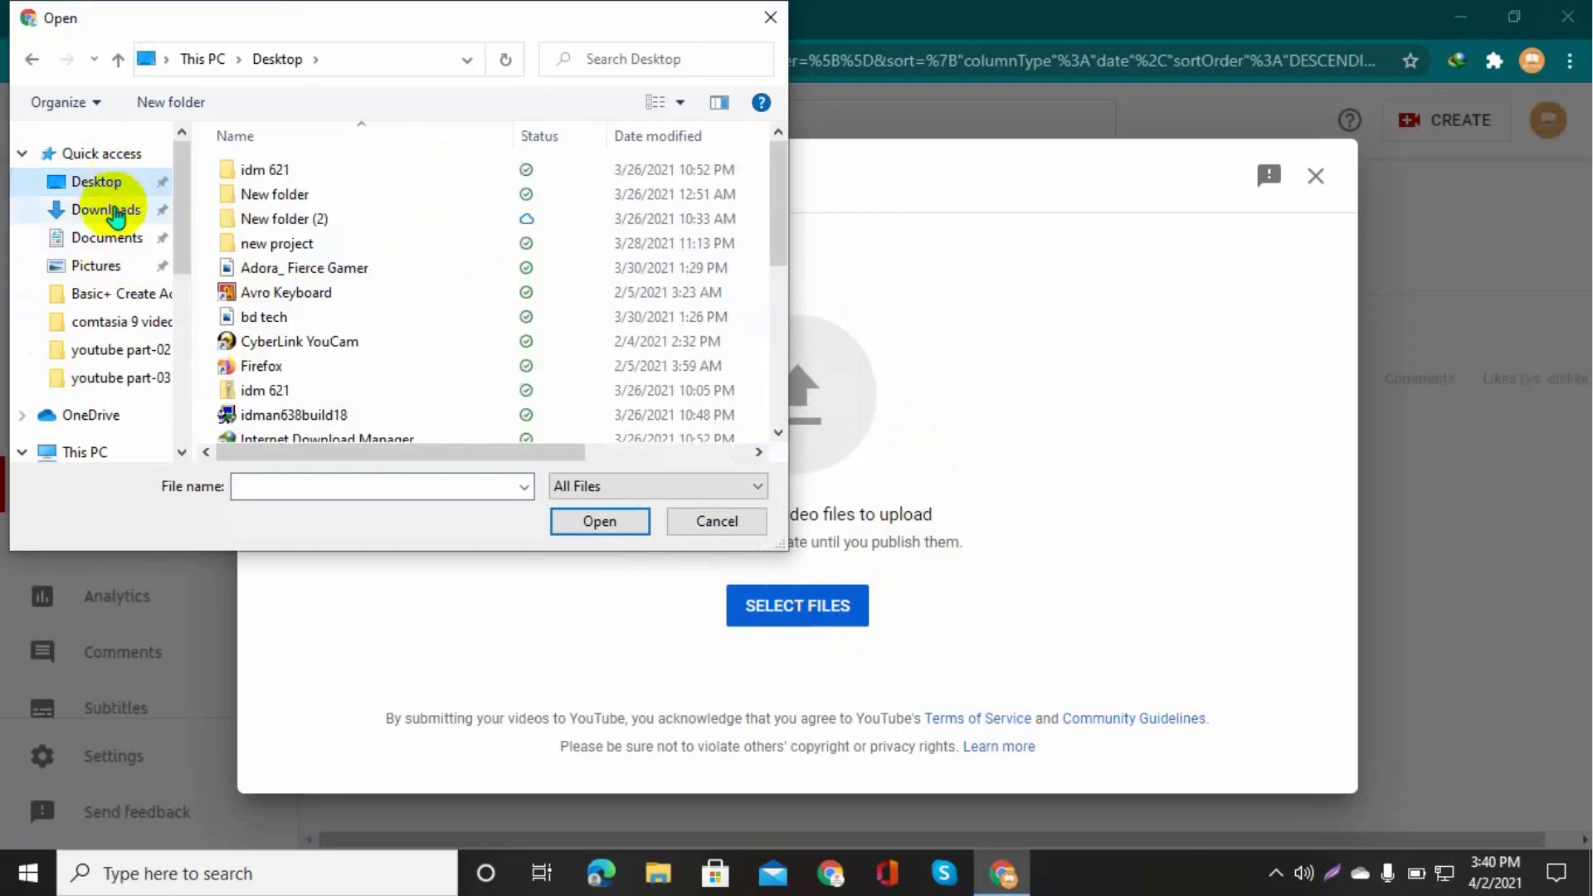
{"action": "scroll", "coordinate": [133, 357], "scroll_direction": "down", "scroll_amount": 3}
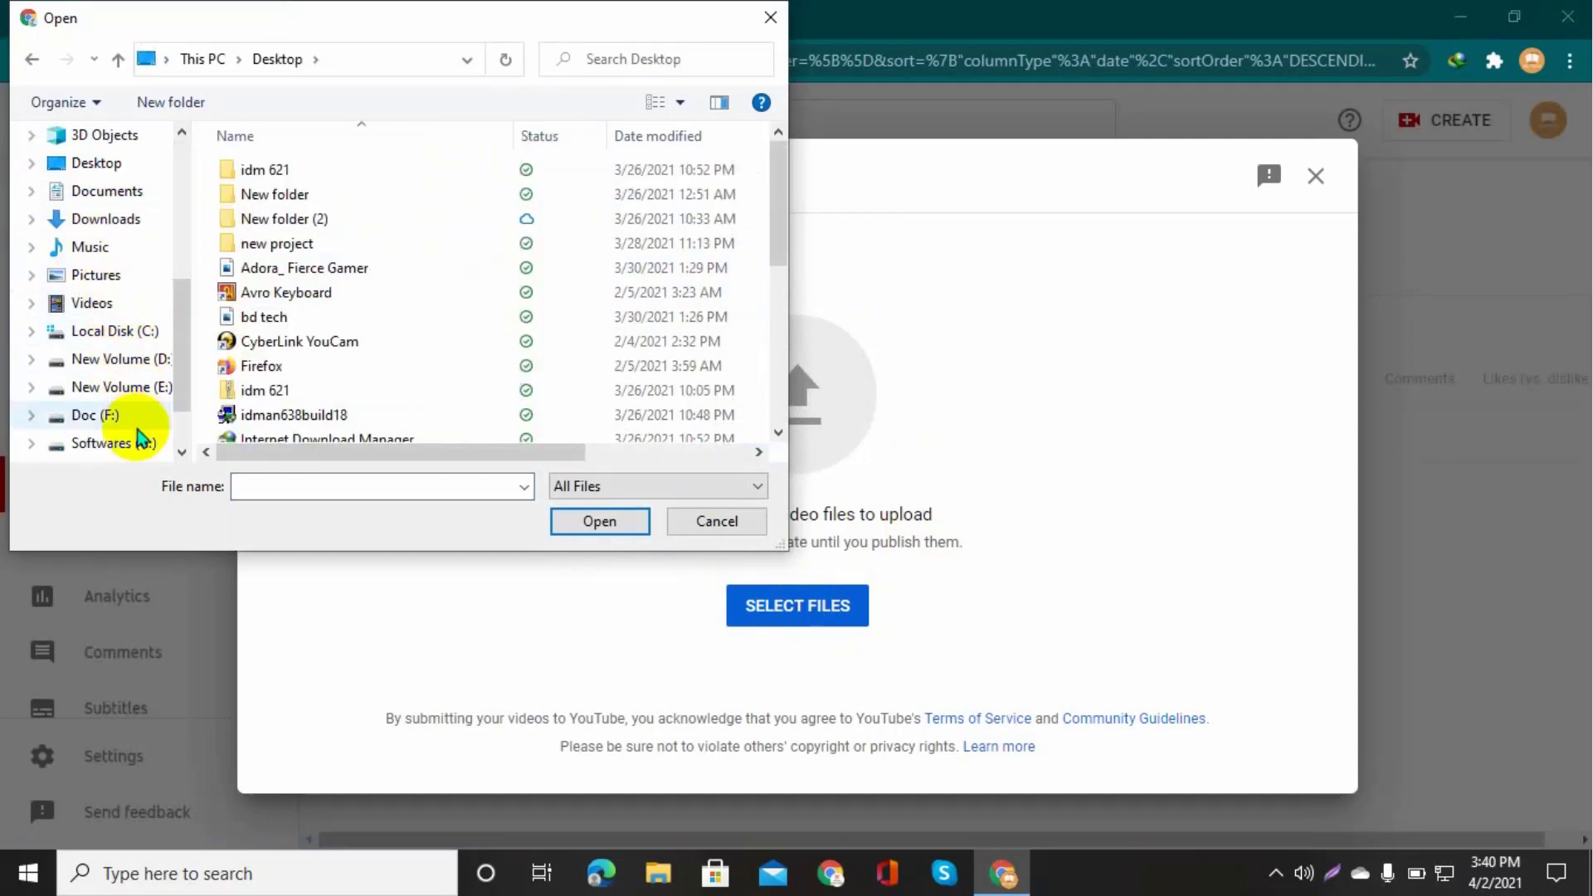
{"action": "scroll", "coordinate": [174, 374], "scroll_direction": "down", "scroll_amount": 2}
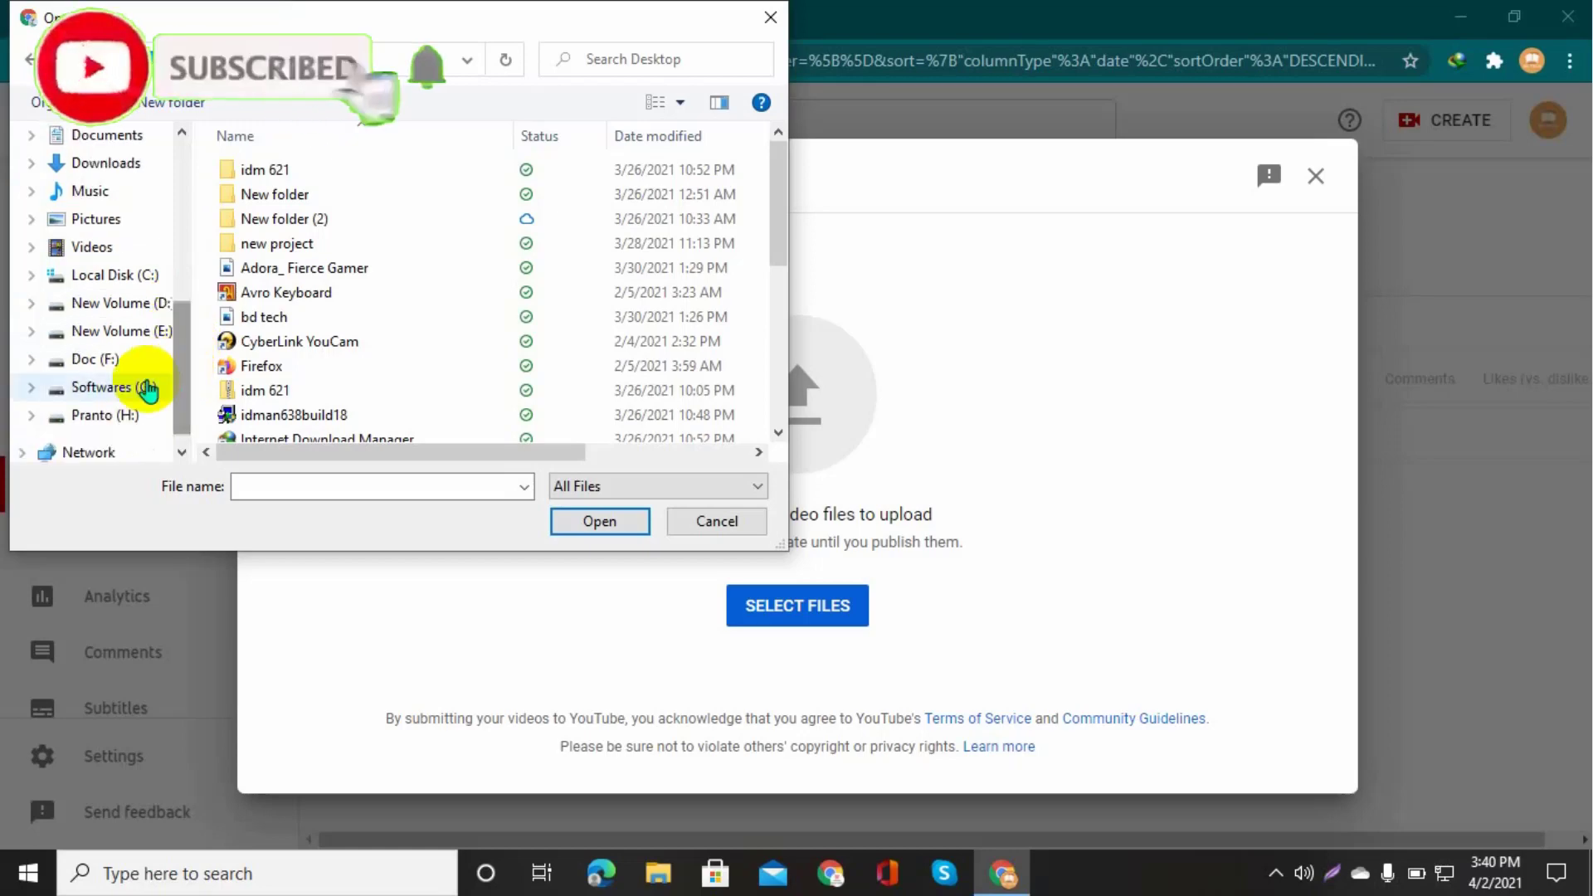
{"action": "left_click", "coordinate": [106, 412]}
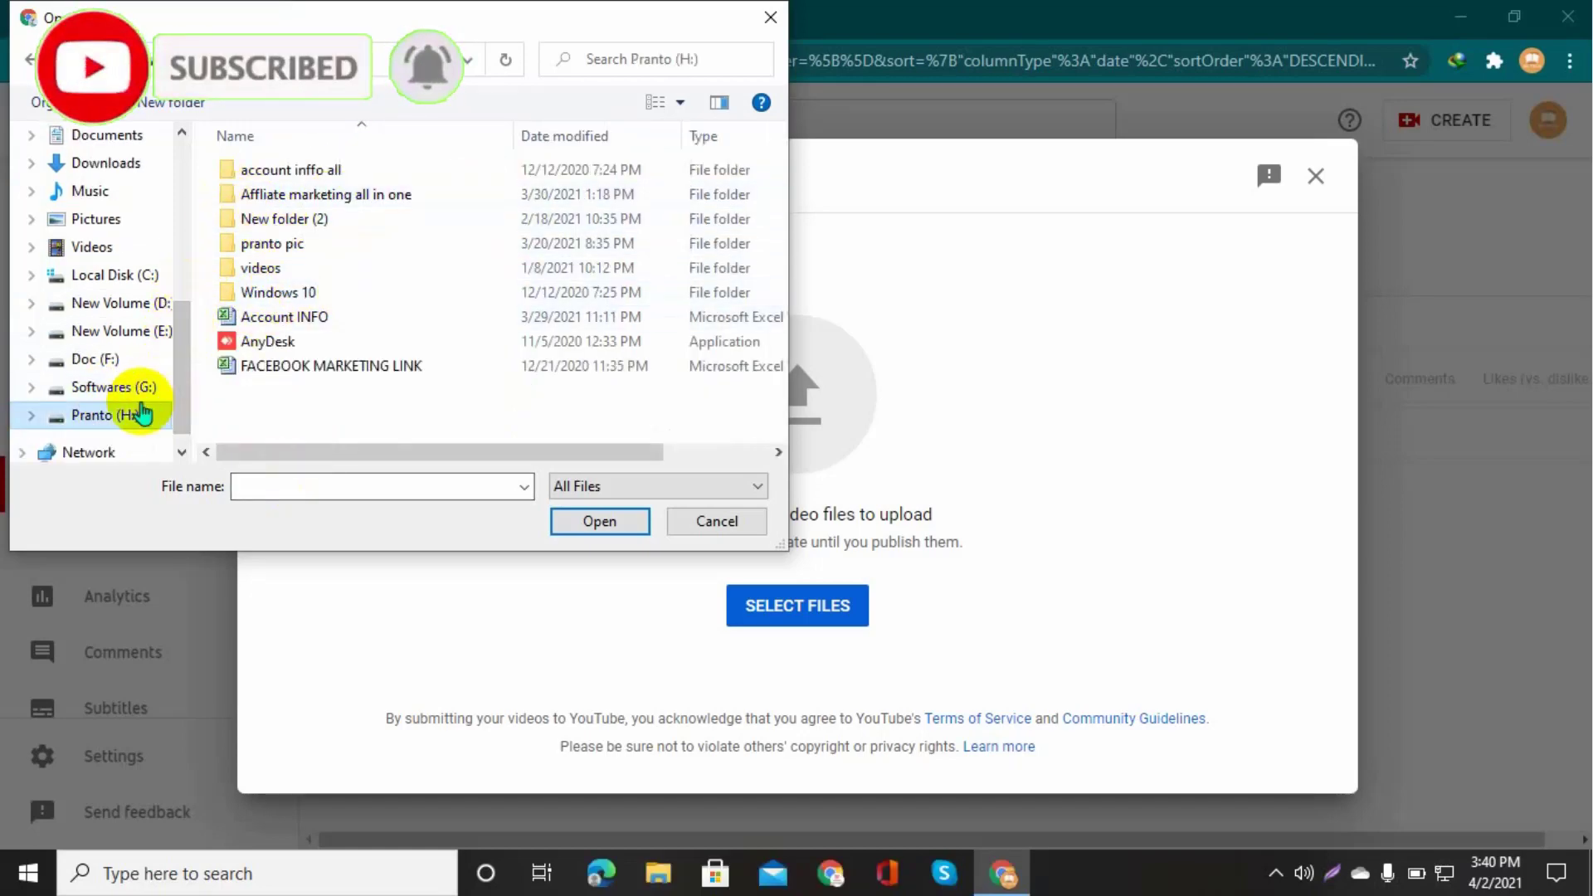
Upload the Rec#12 video file from the Softwares (G:) drive
{"action": "left_click", "coordinate": [132, 388]}
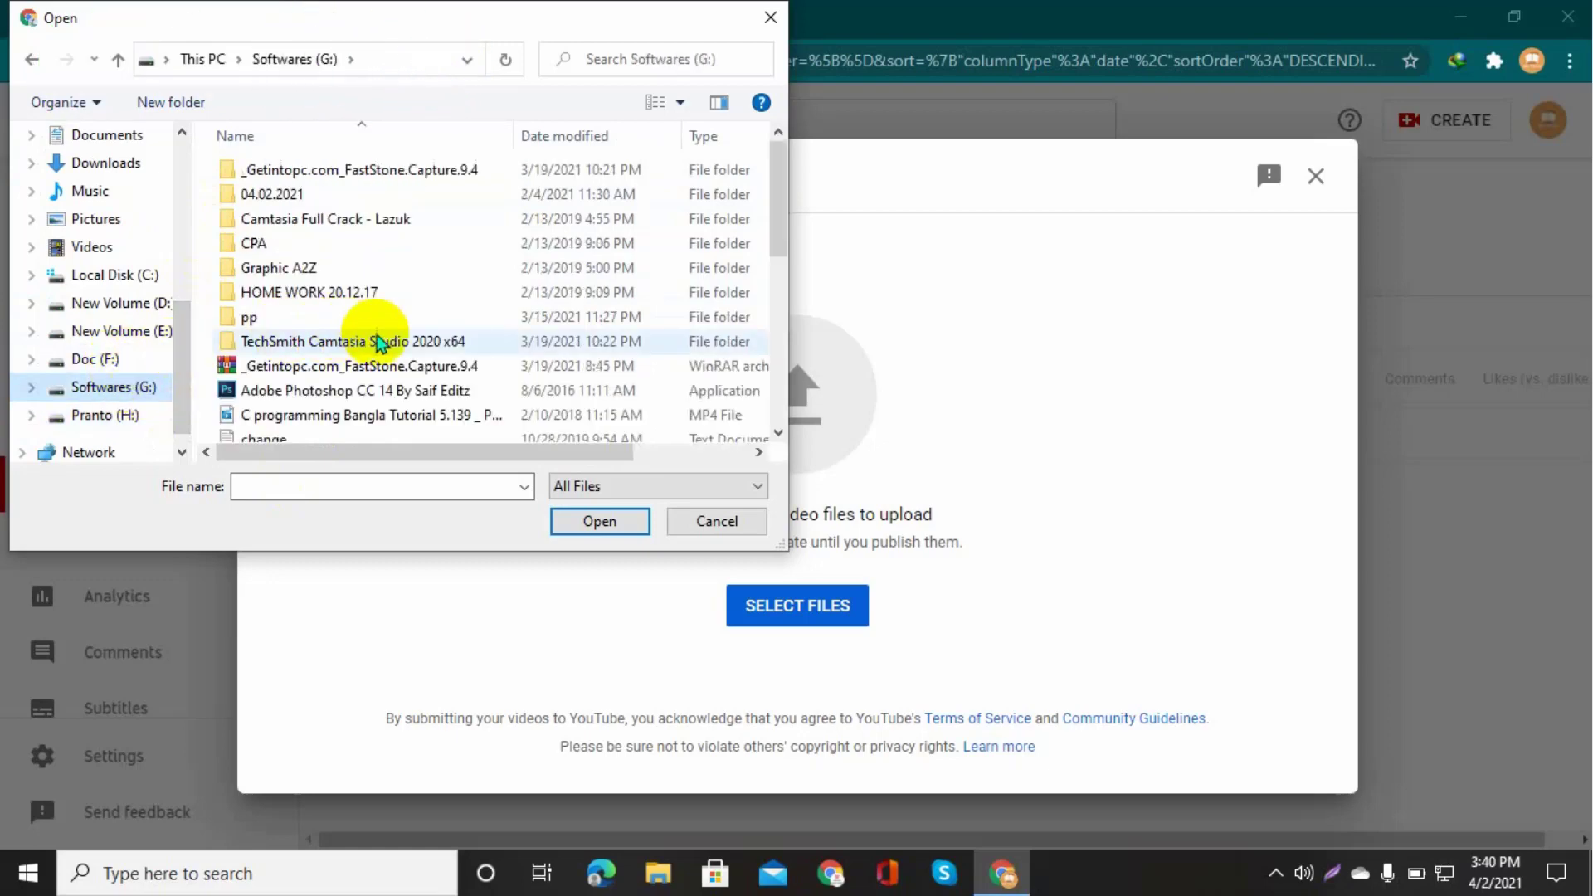
{"action": "left_click", "coordinate": [402, 417]}
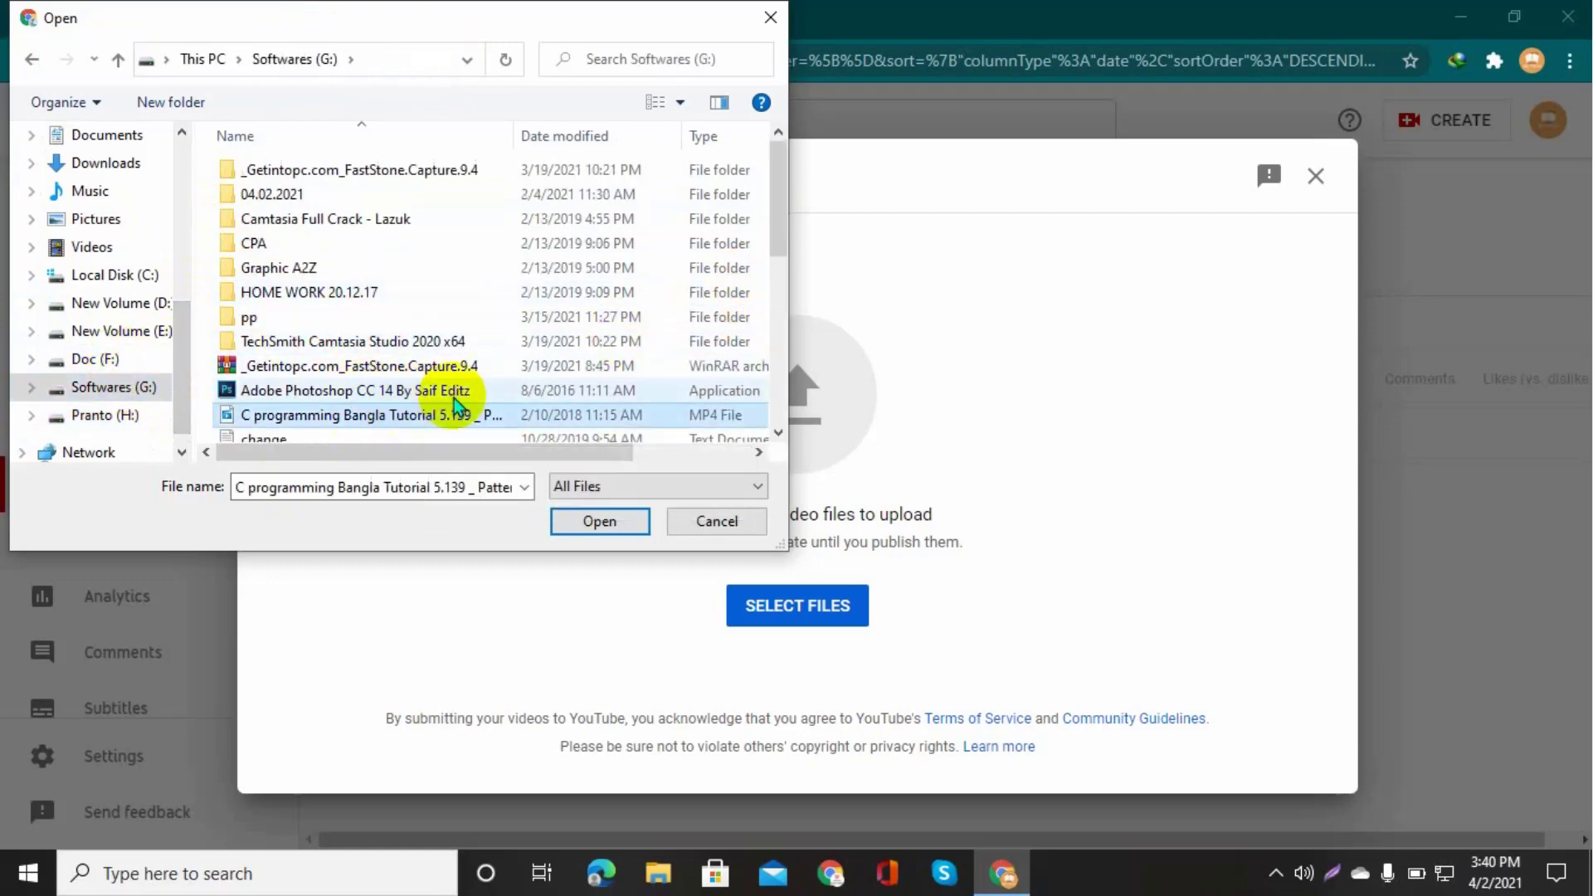
{"action": "left_click_drag", "start_coordinate": [780, 224], "coordinate": [769, 383]}
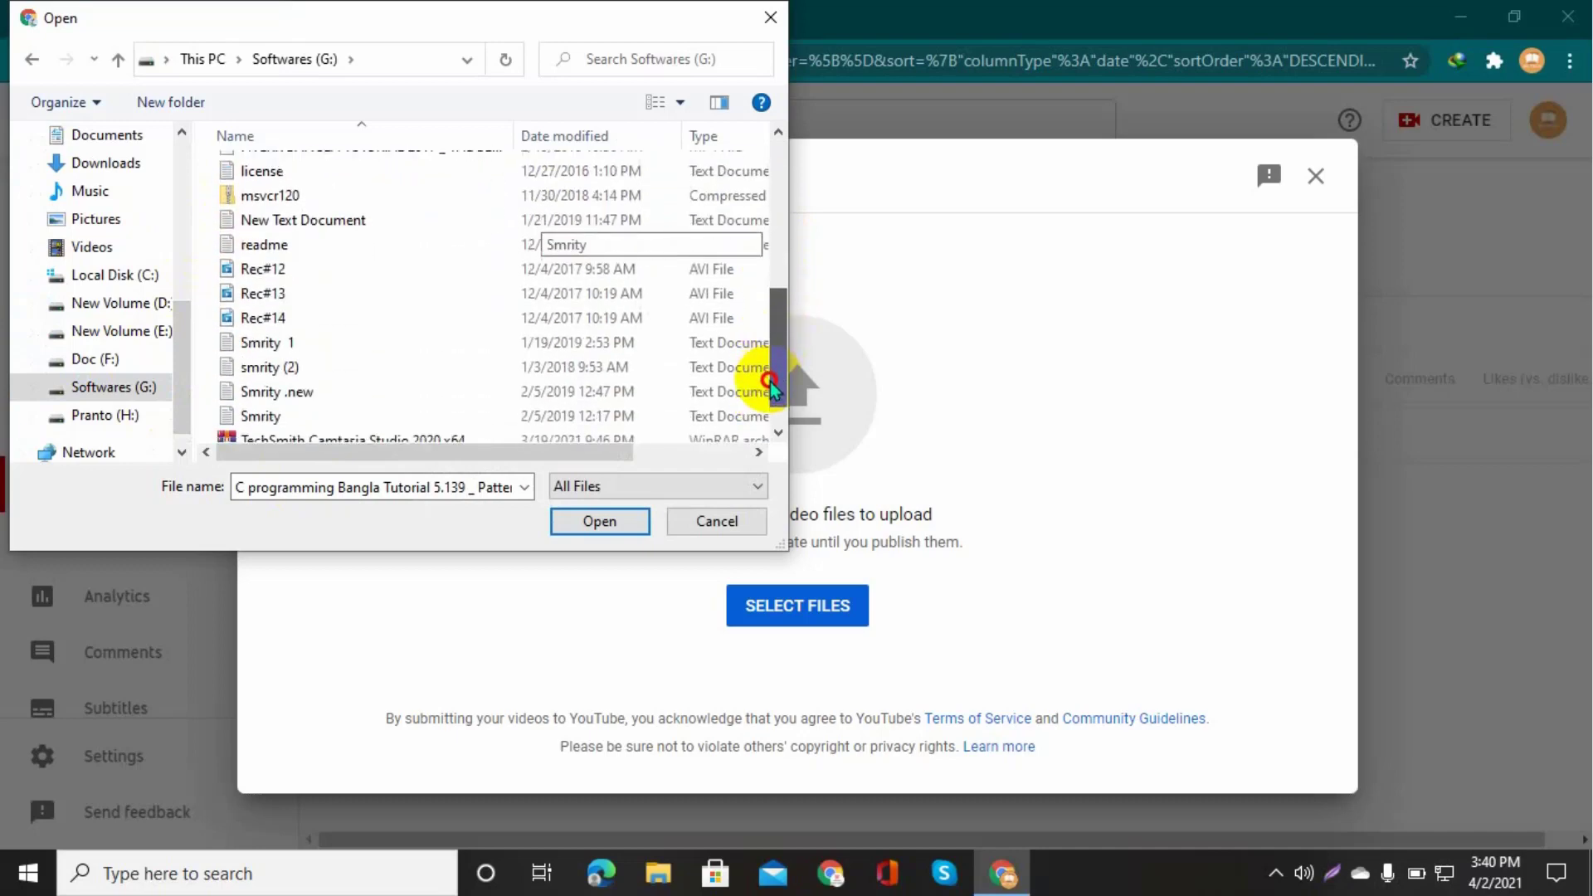
{"action": "left_click", "coordinate": [285, 264]}
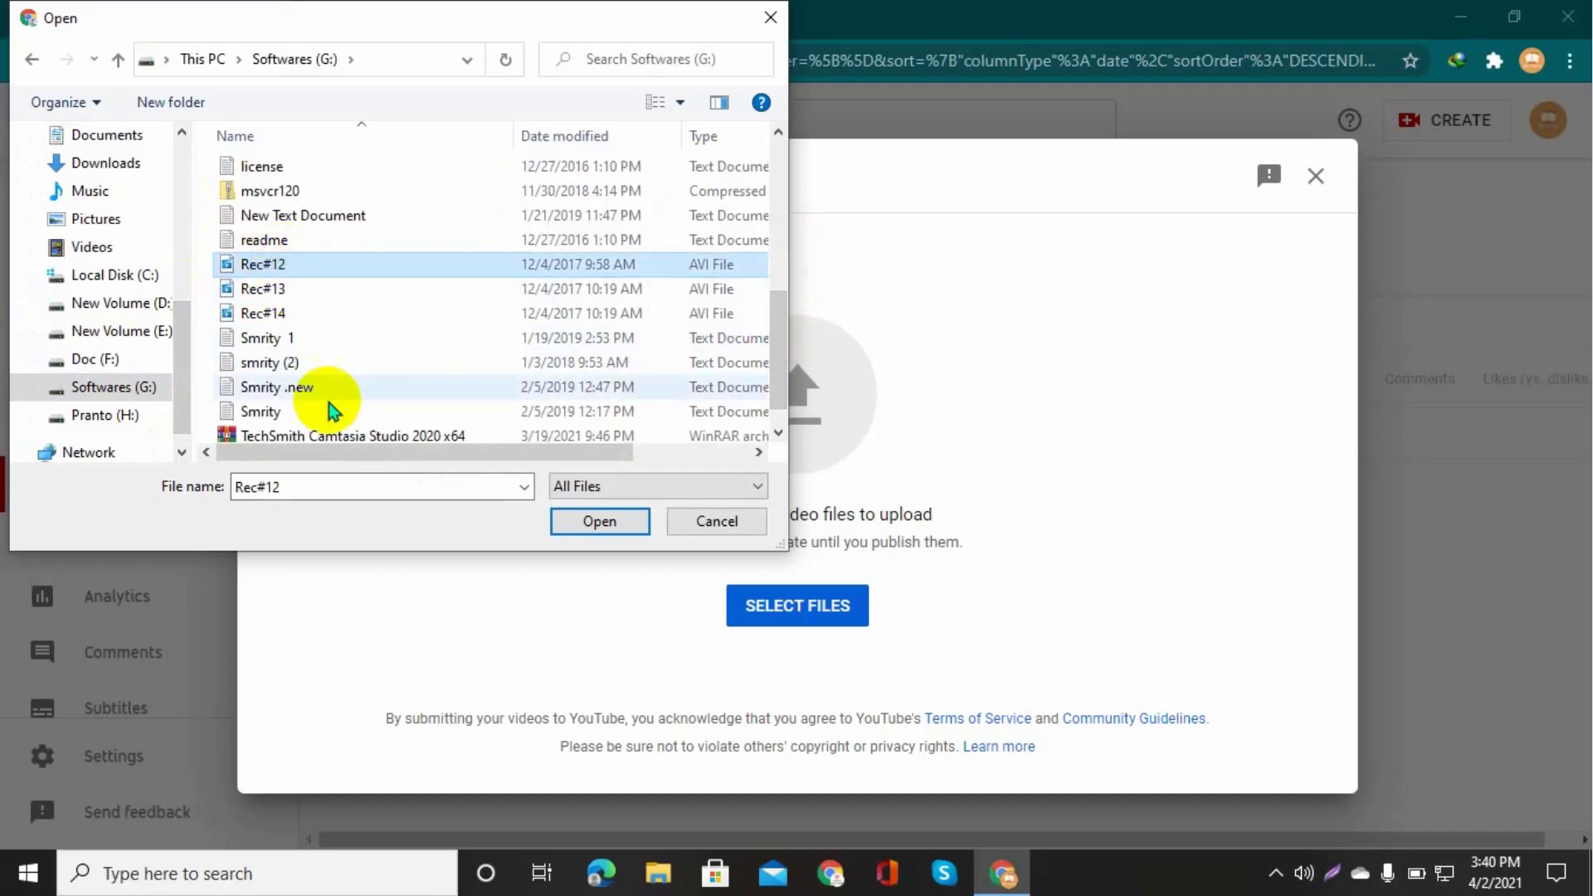
{"action": "left_click", "coordinate": [609, 529]}
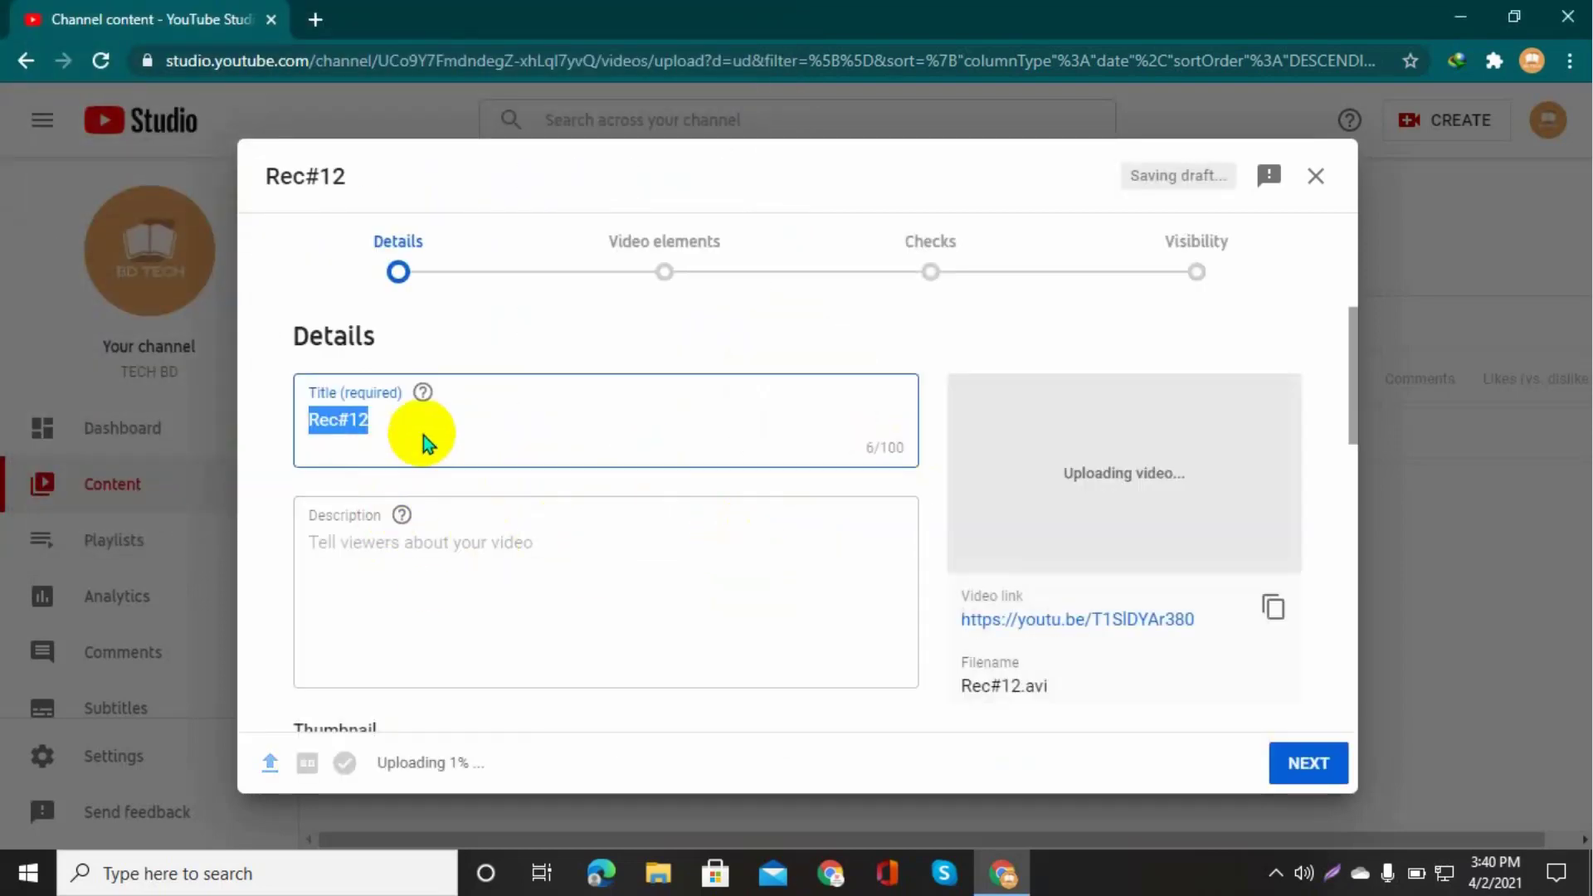
Replace the video's title with HOW TO CREATE FIVVER ACCOUNT
{"action": "left_click_drag", "start_coordinate": [420, 434], "coordinate": [260, 420]}
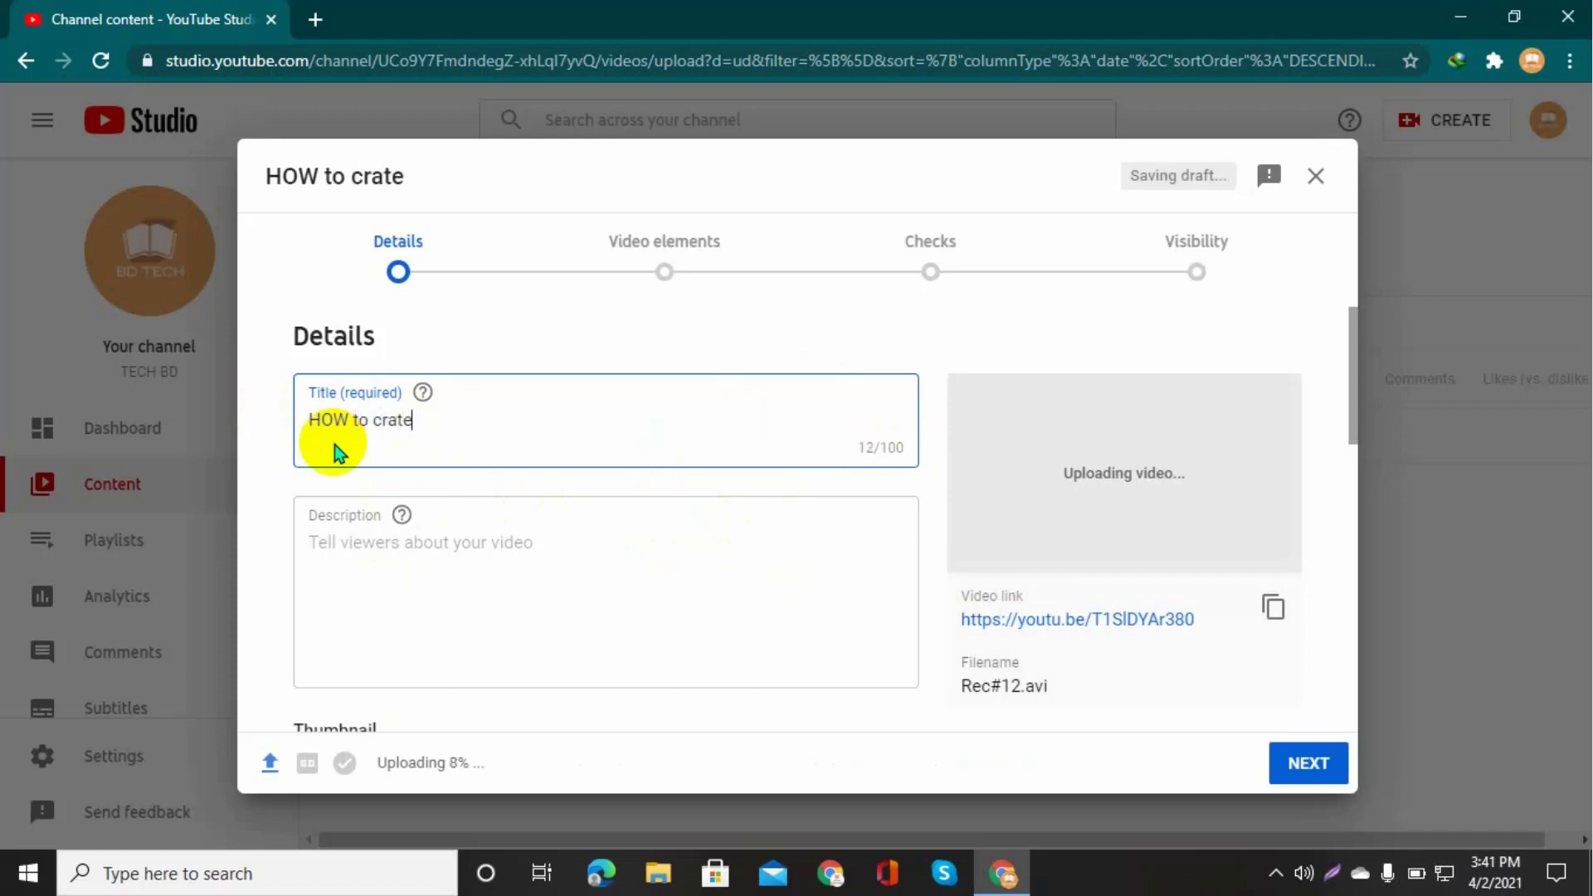
{"action": "key", "text": "BackSpace"}
{"action": "key", "text": "BackSpace"}
{"action": "key", "text": "BackSpace"}
{"action": "key", "text": "BackSpace"}
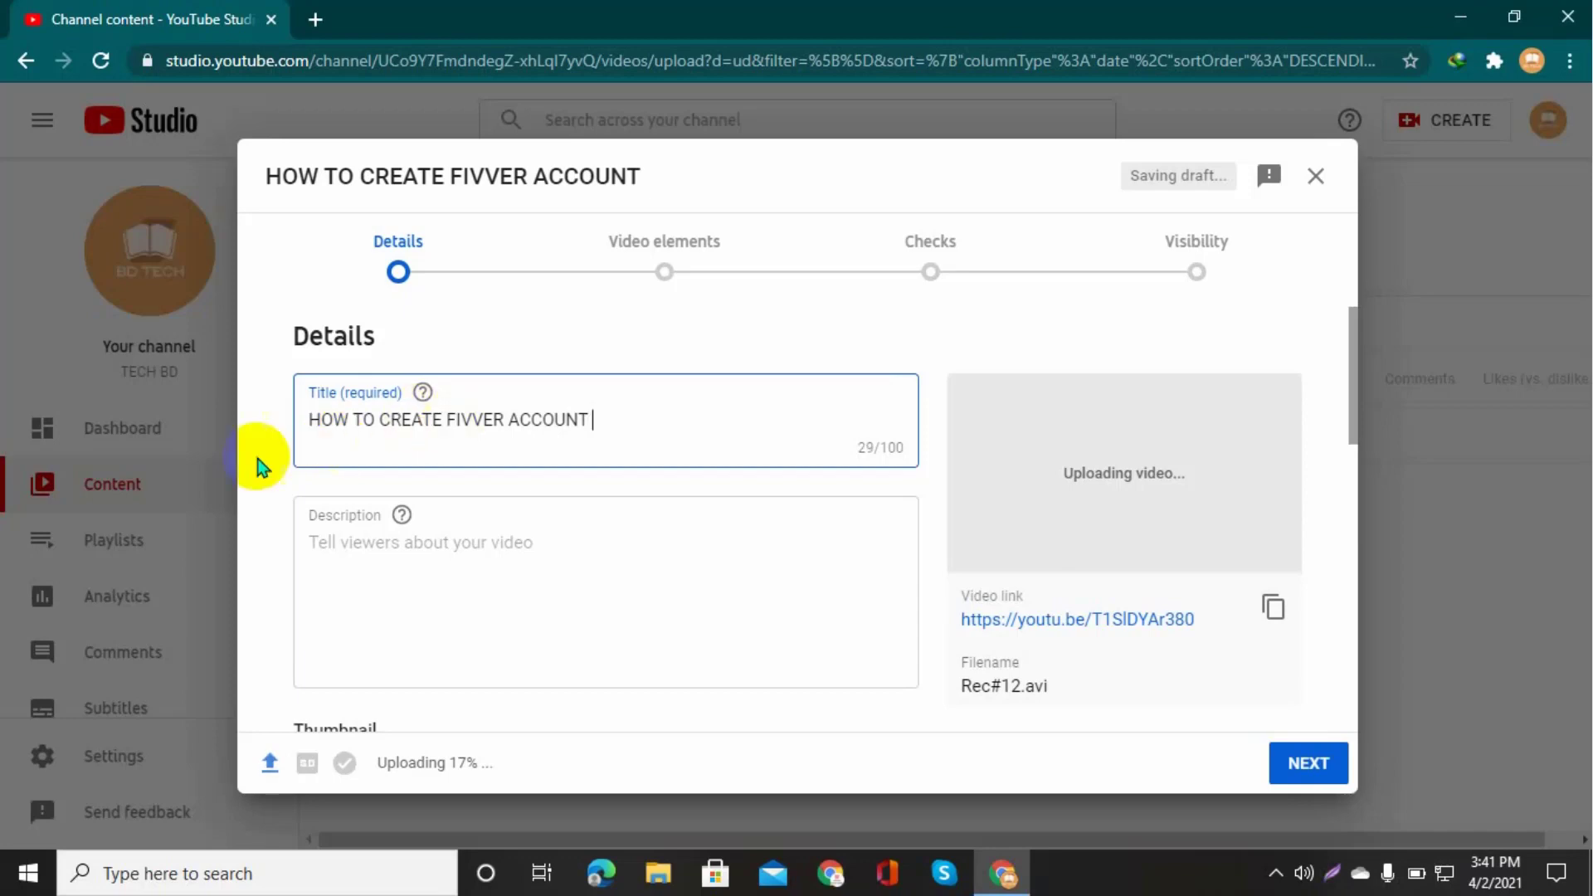
Examine the description field and the thumbnail upload option, closing the image picker without choosing a file
{"action": "left_click", "coordinate": [311, 544]}
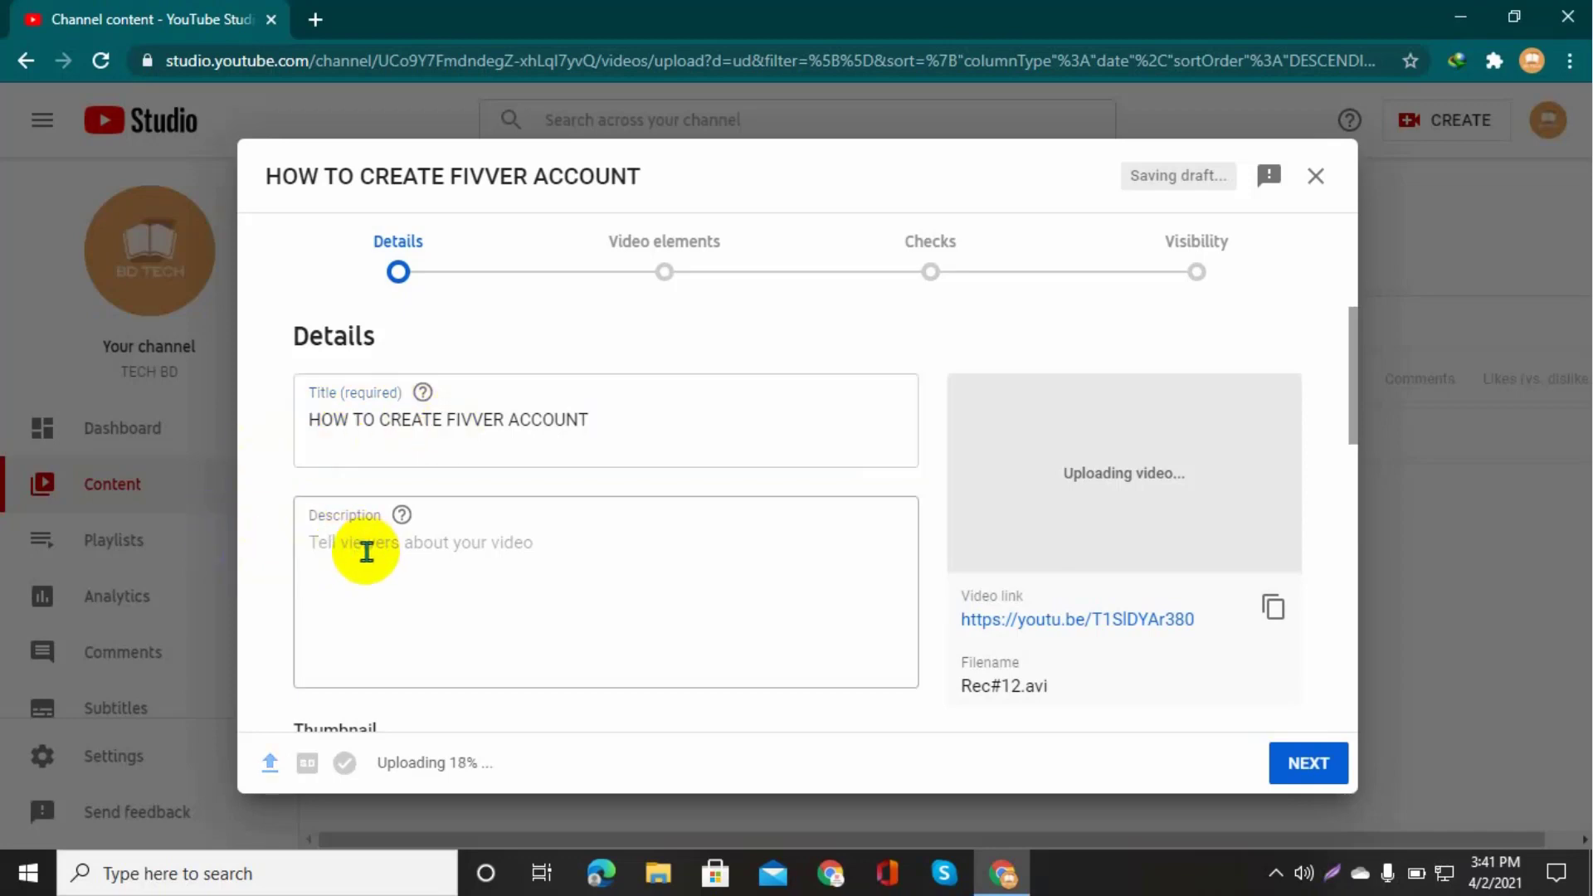
{"action": "left_click", "coordinate": [354, 561]}
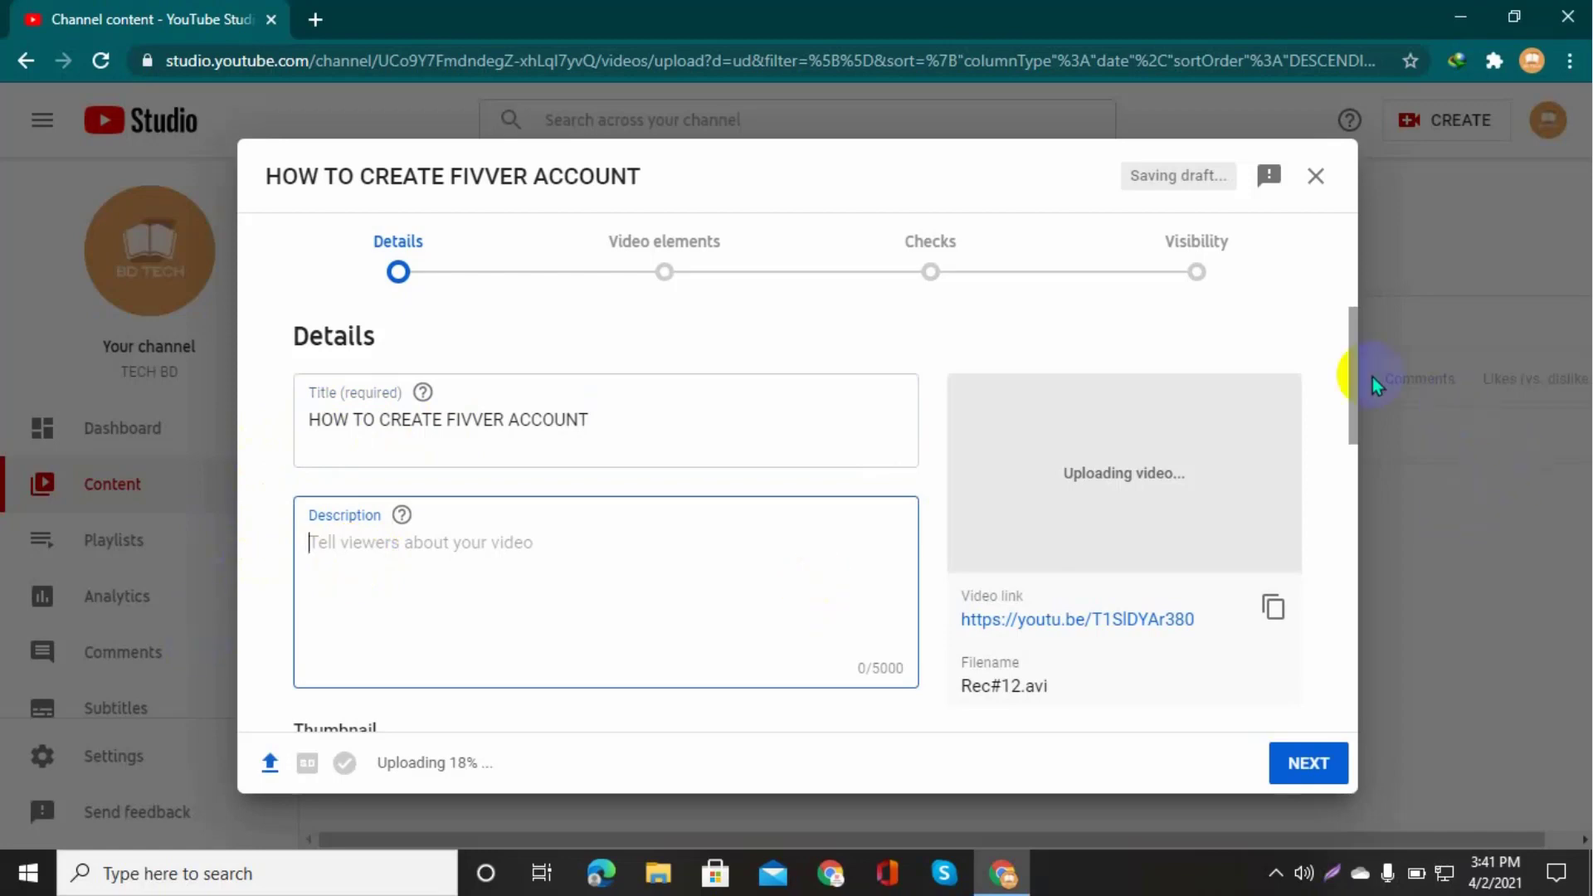
{"action": "left_click", "coordinate": [1346, 390]}
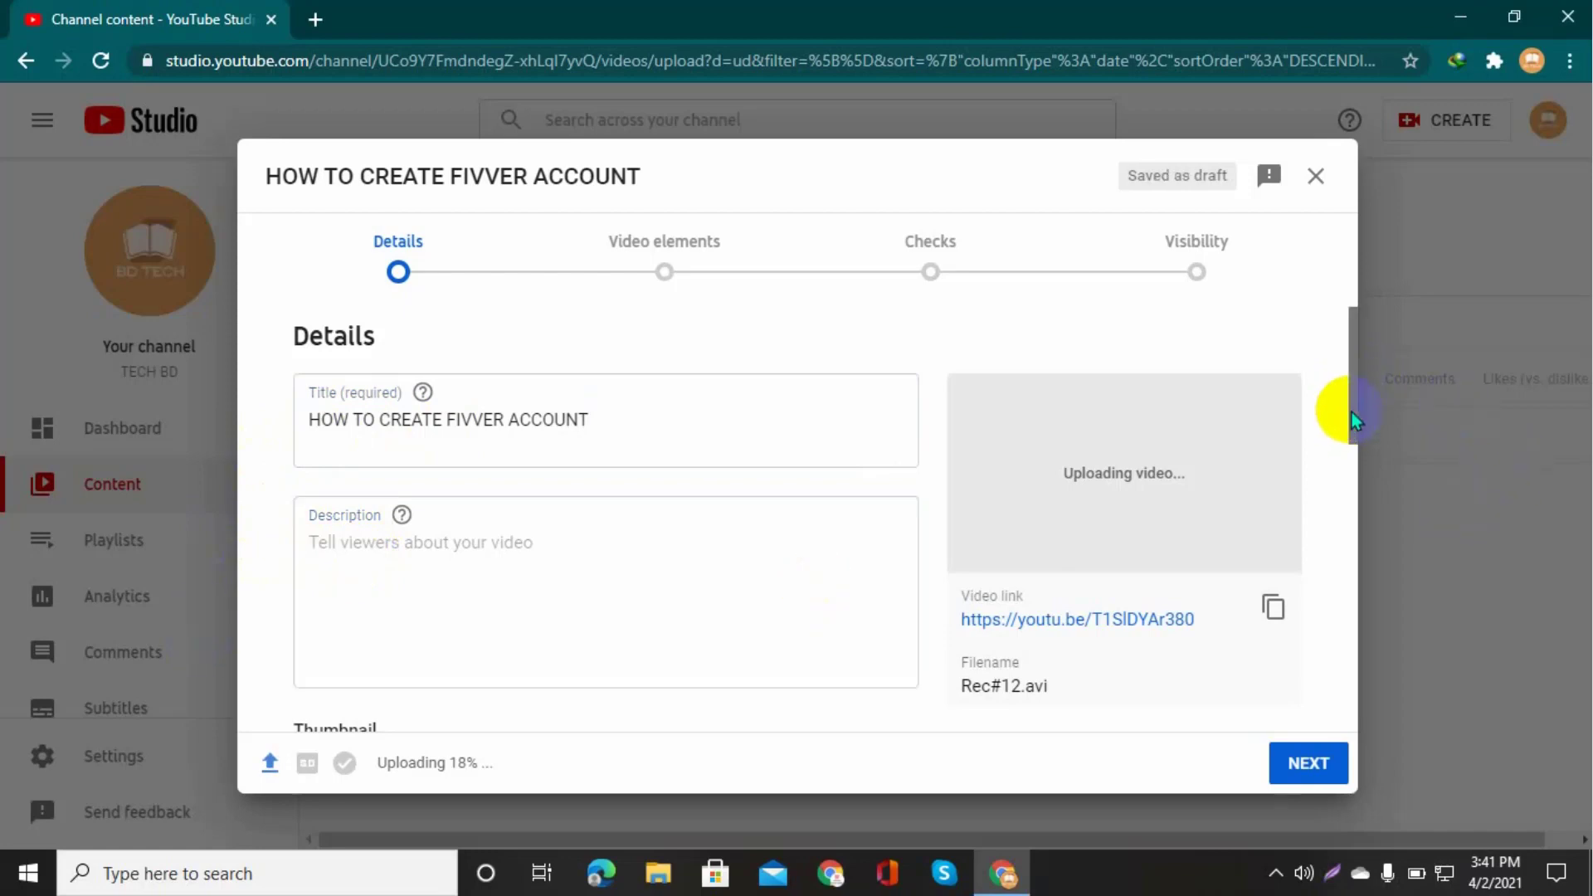
{"action": "left_click_drag", "start_coordinate": [1353, 419], "coordinate": [1327, 441]}
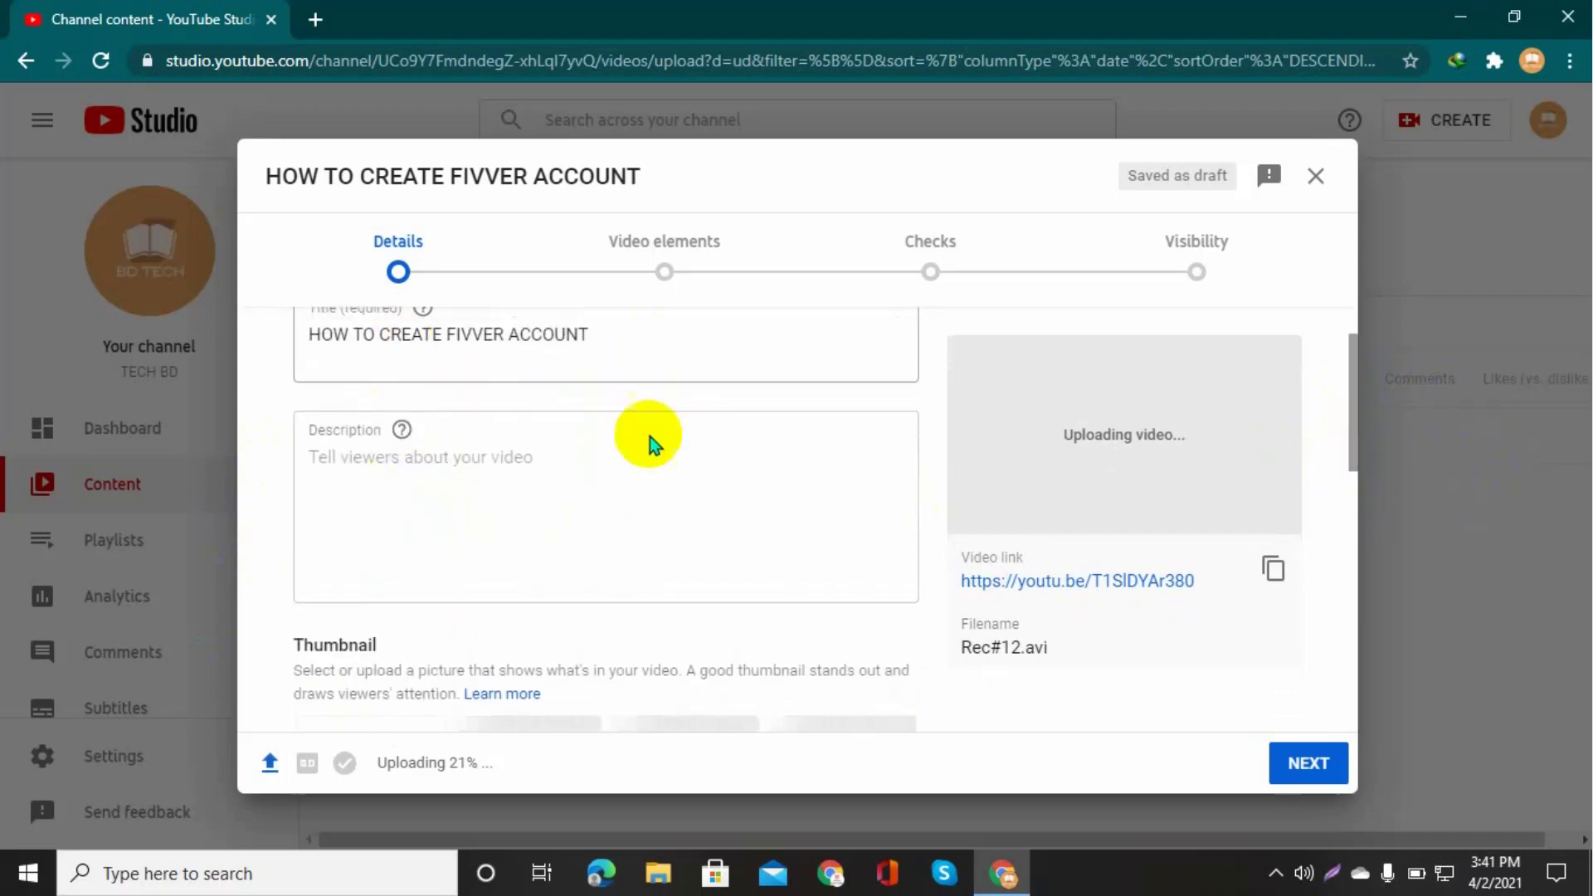
{"action": "left_click_drag", "start_coordinate": [1345, 391], "coordinate": [1352, 463]}
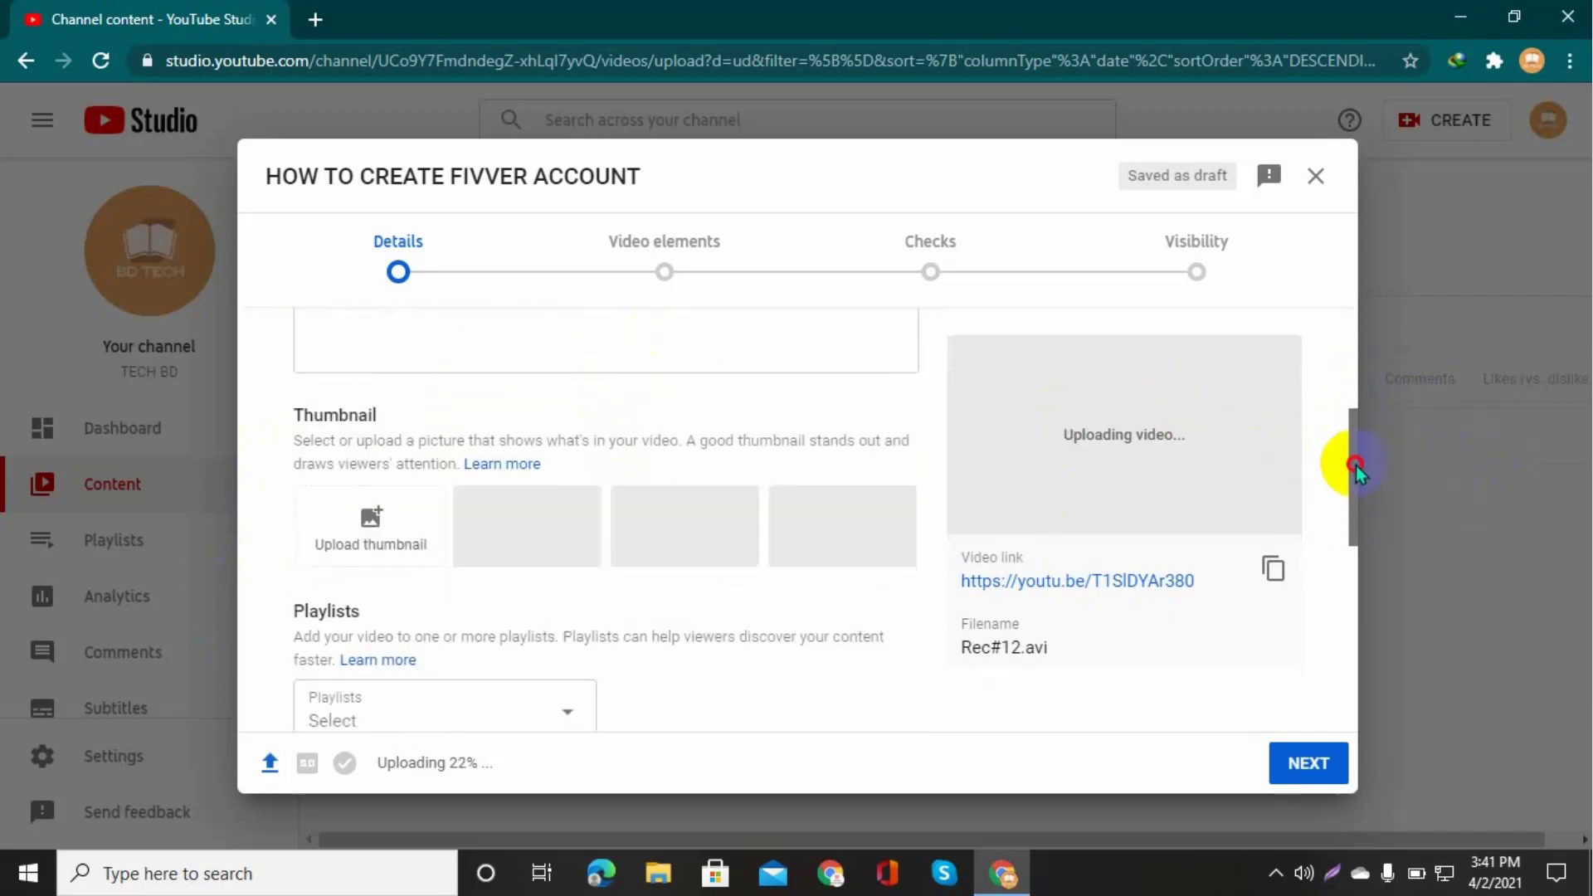
{"action": "left_click", "coordinate": [396, 562]}
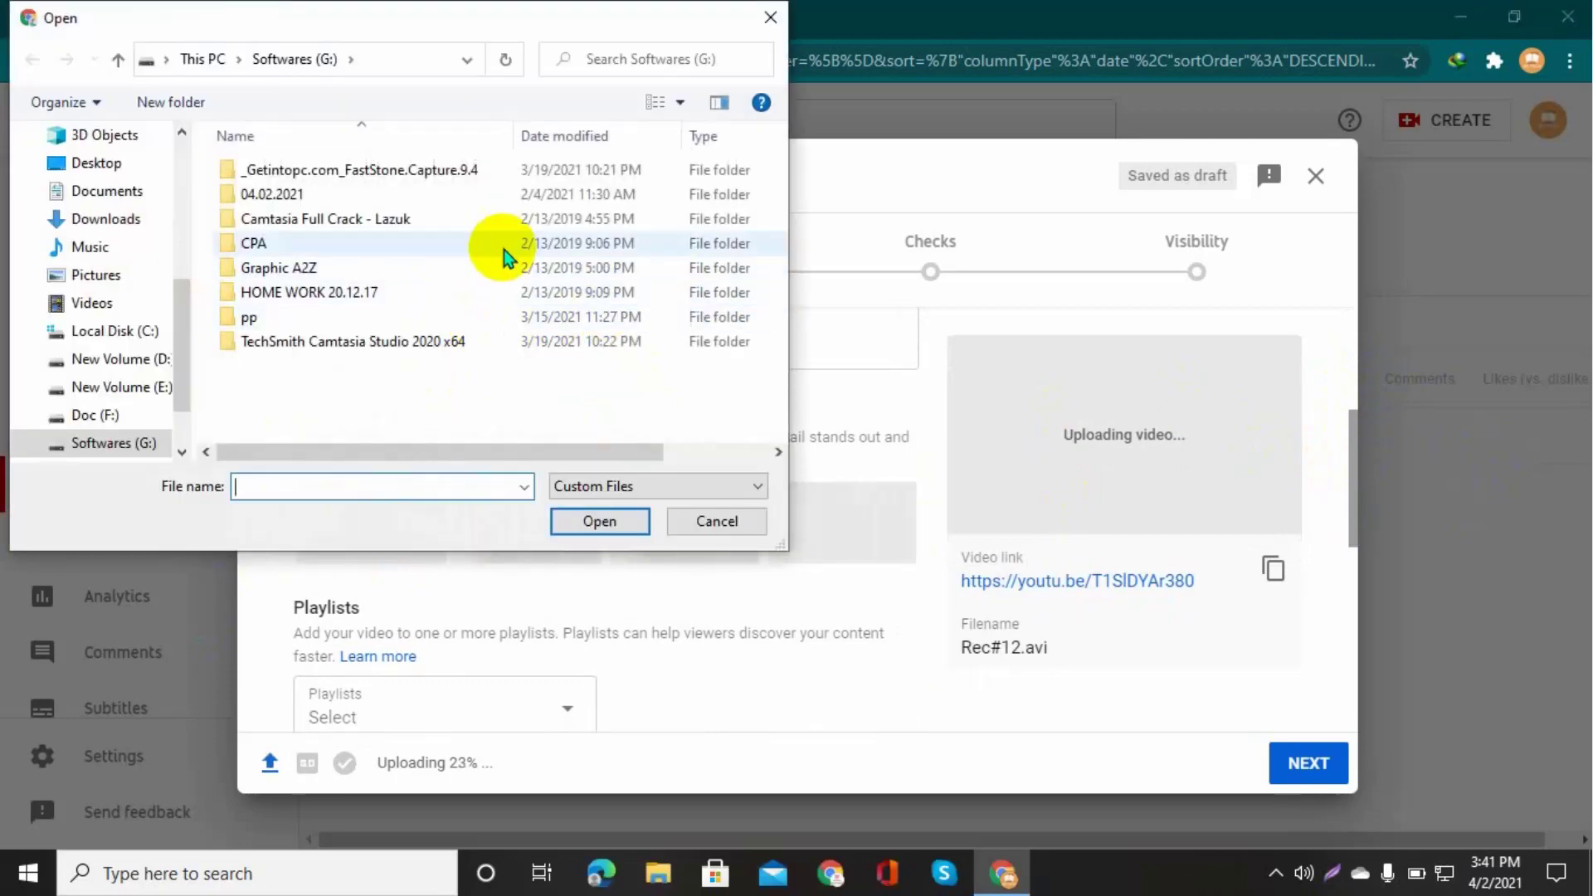
{"action": "scroll", "coordinate": [123, 238], "scroll_direction": "up", "scroll_amount": 4}
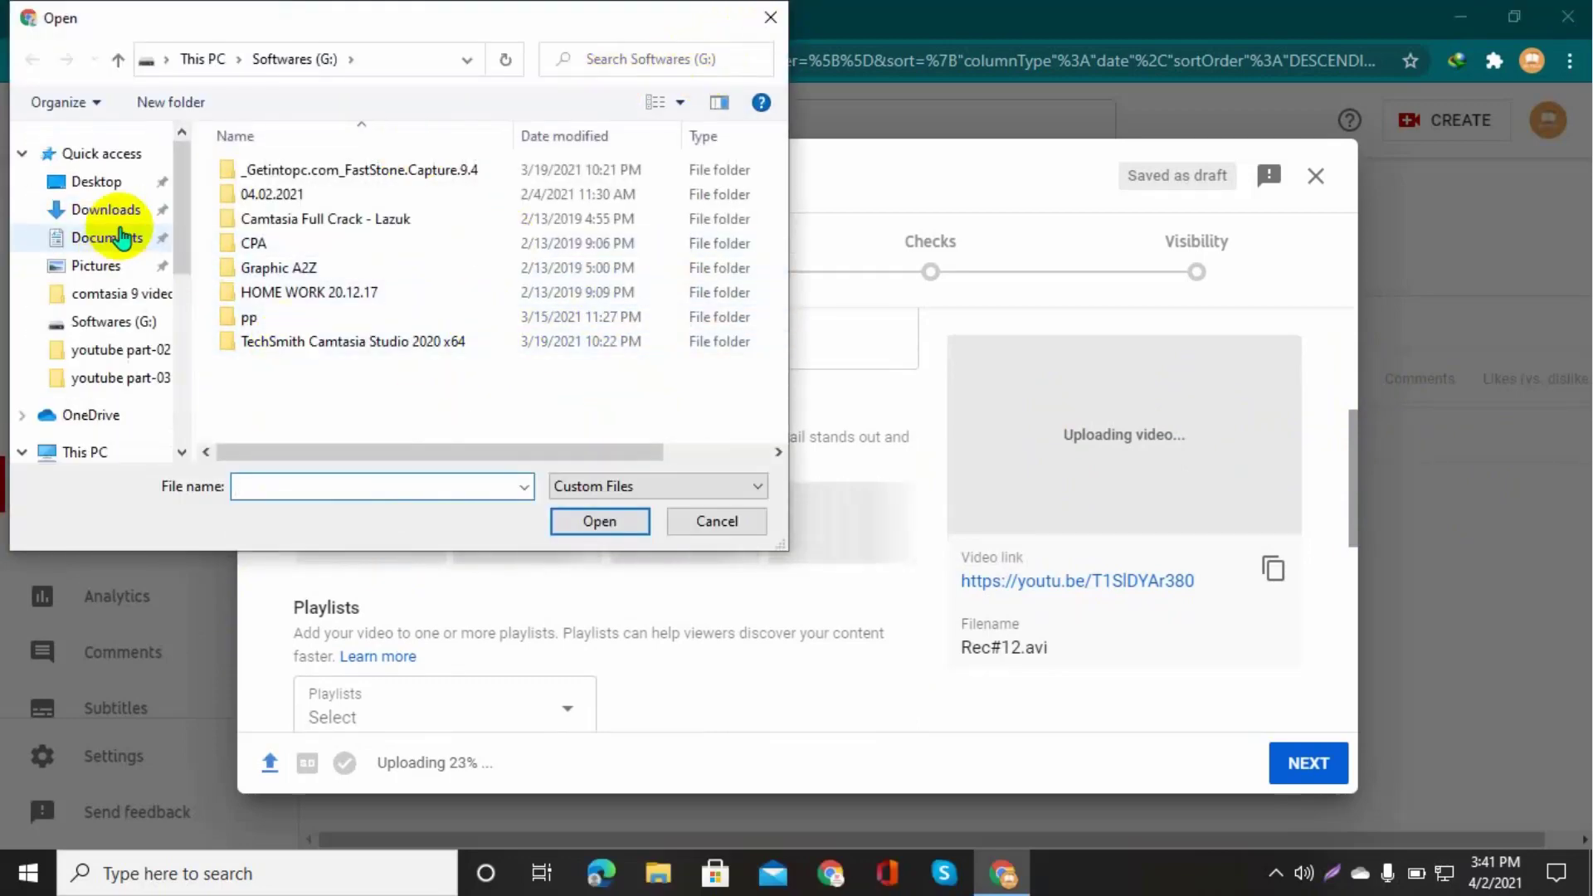
{"action": "left_click", "coordinate": [769, 17]}
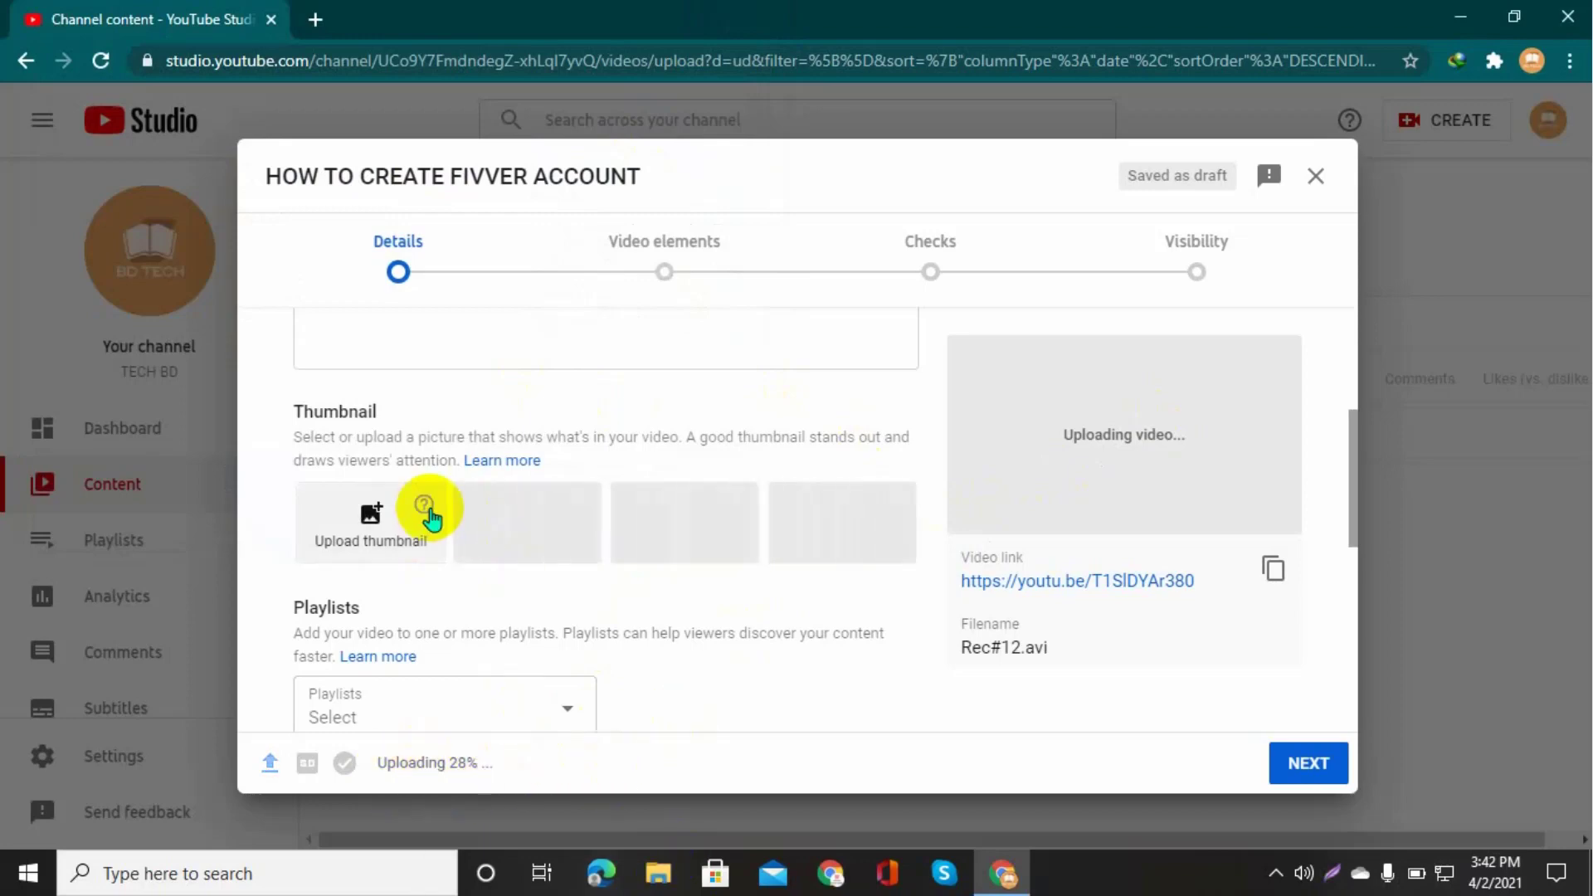
Examine the playlist options without adding a playlist, and the audience section of the video details
{"action": "scroll", "coordinate": [427, 415], "scroll_direction": "down", "scroll_amount": 4}
{"action": "scroll", "coordinate": [522, 615], "scroll_direction": "up", "scroll_amount": 8}
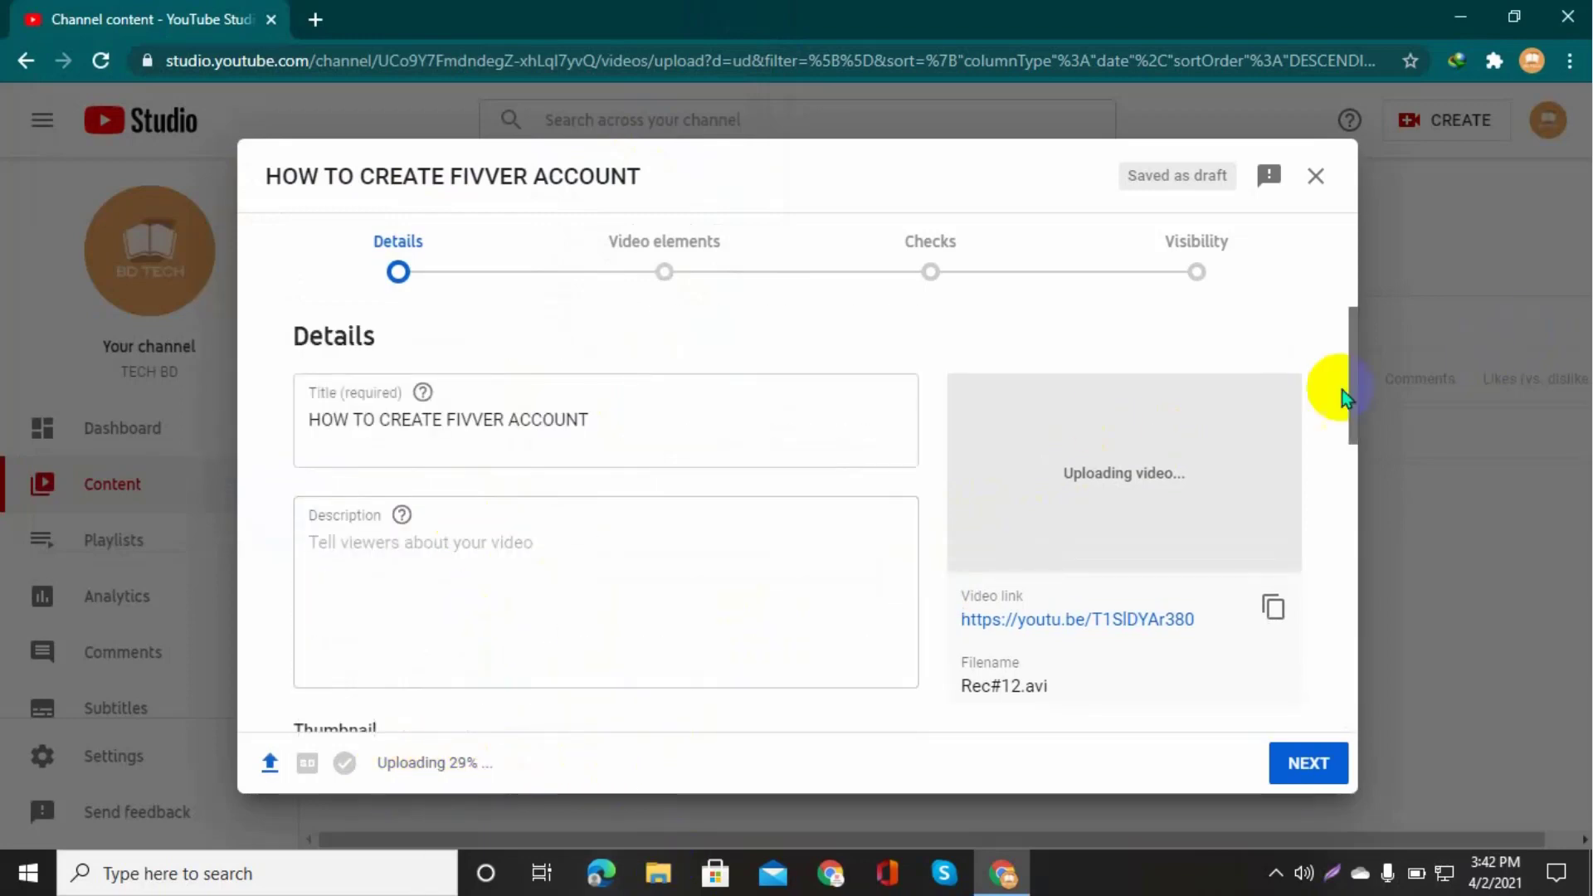
{"action": "left_click_drag", "start_coordinate": [1361, 413], "coordinate": [1346, 578]}
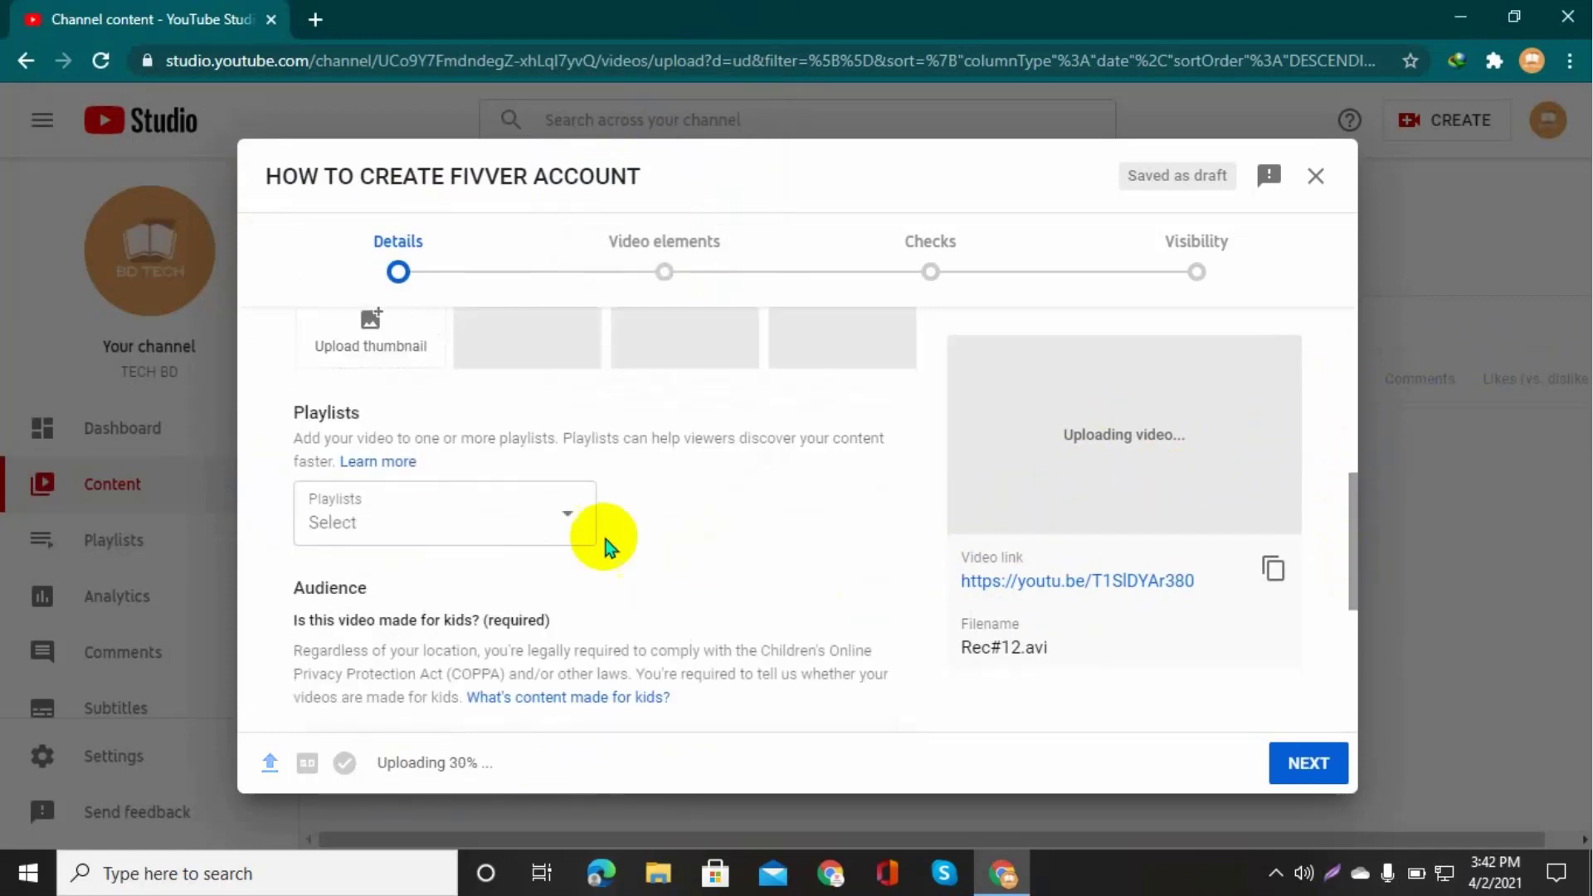
{"action": "left_click", "coordinate": [545, 540]}
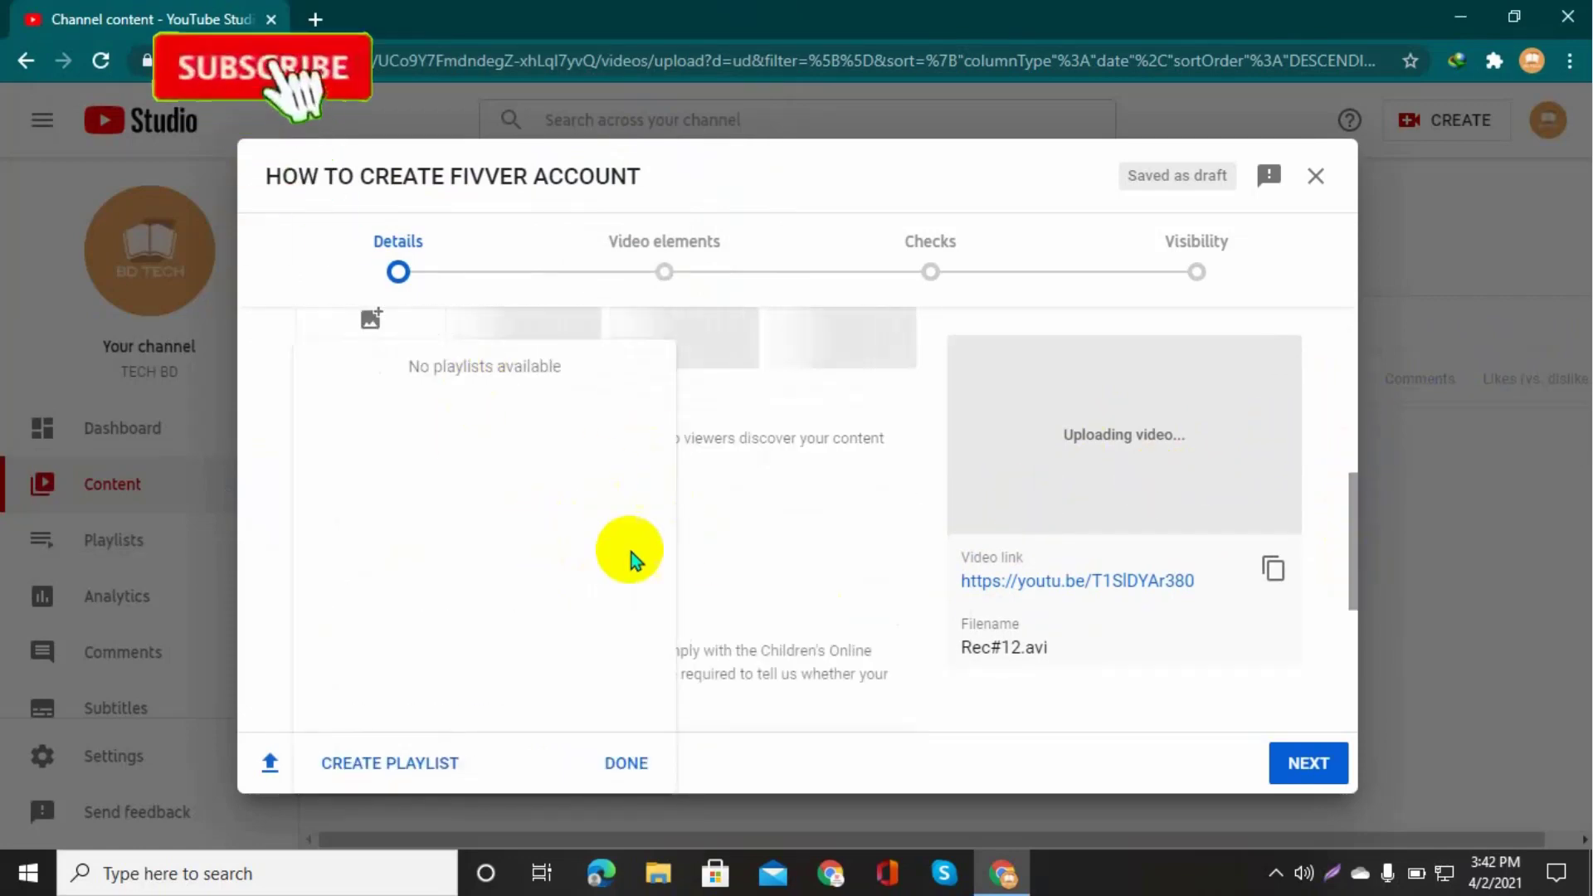
{"action": "left_click", "coordinate": [614, 759]}
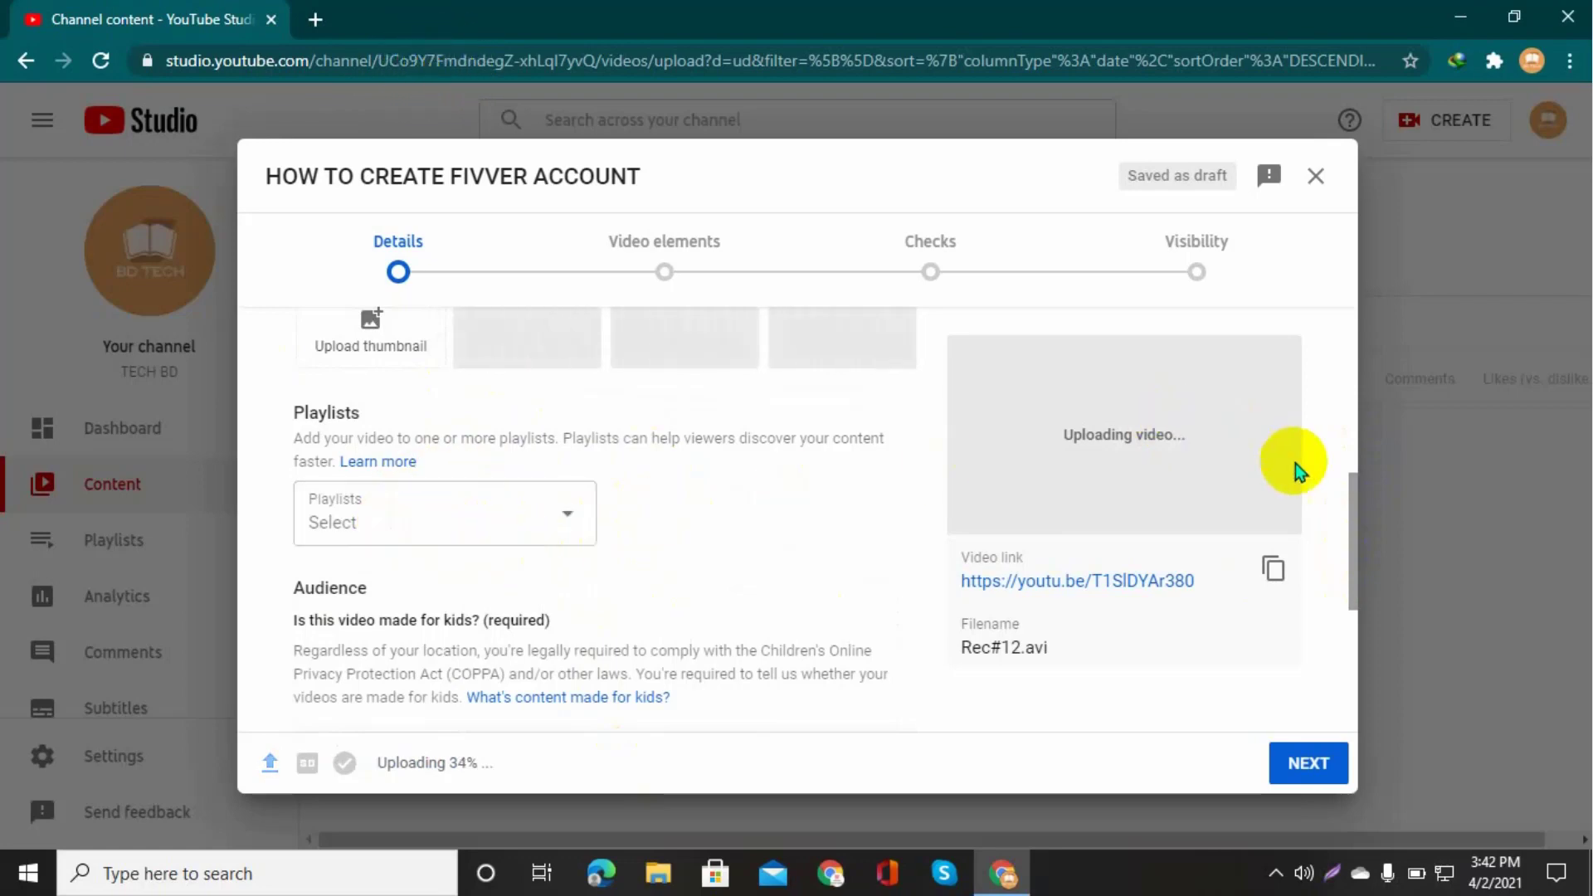
{"action": "left_click_drag", "start_coordinate": [1348, 525], "coordinate": [1371, 618]}
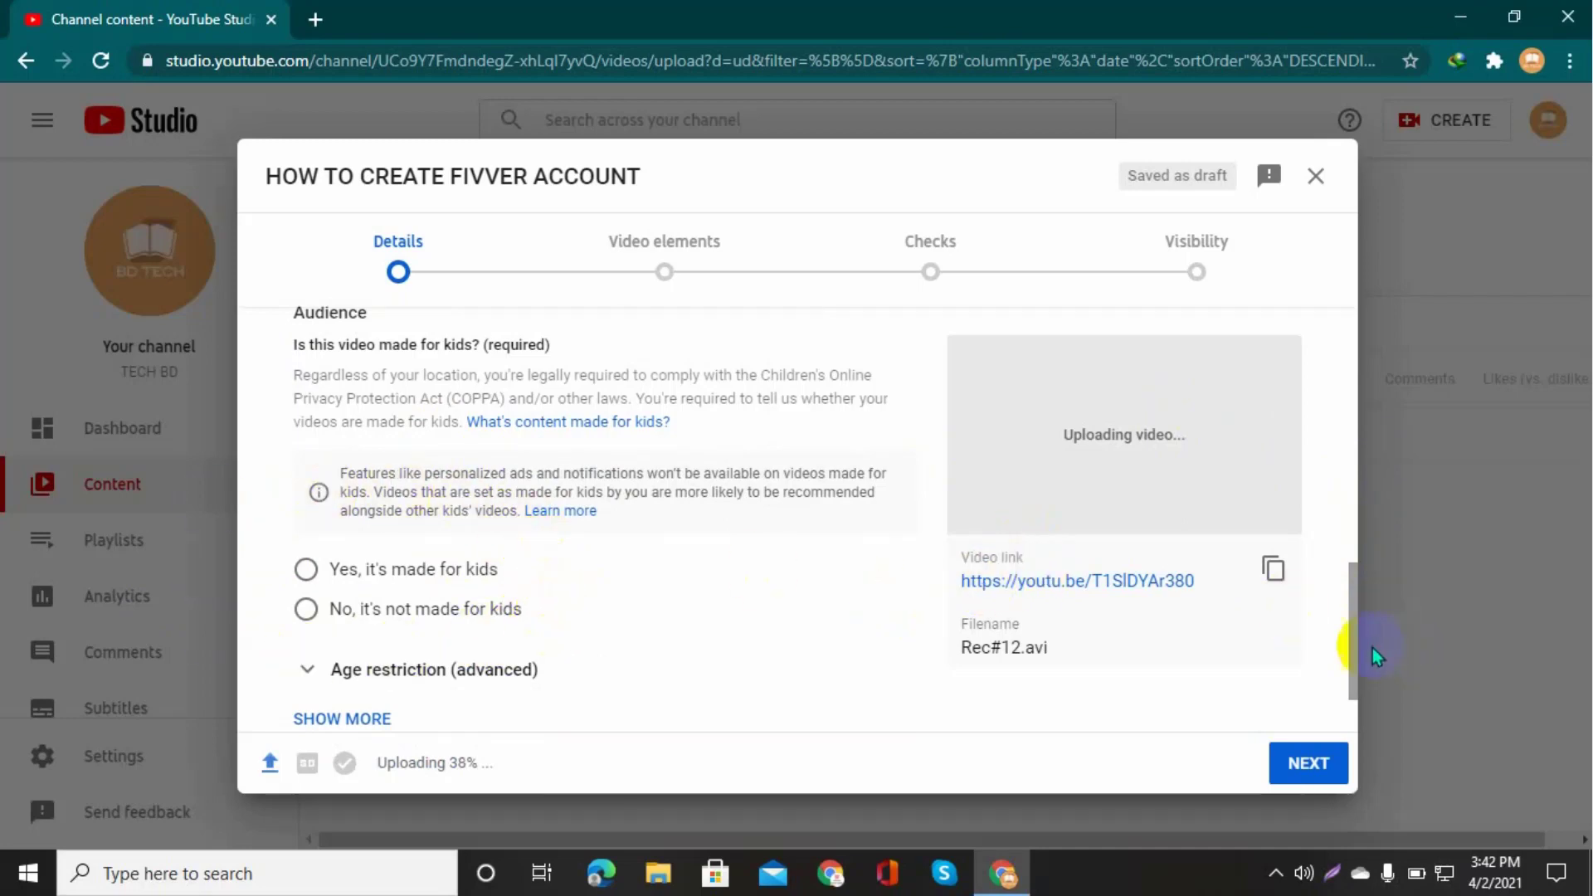
Mark the video as not made for kids and expand the additional details section
{"action": "mouse_move", "coordinate": [1355, 645]}
{"action": "left_mouse_down"}
{"action": "mouse_move", "coordinate": [1351, 613]}
{"action": "mouse_move", "coordinate": [1351, 634]}
{"action": "left_mouse_up"}
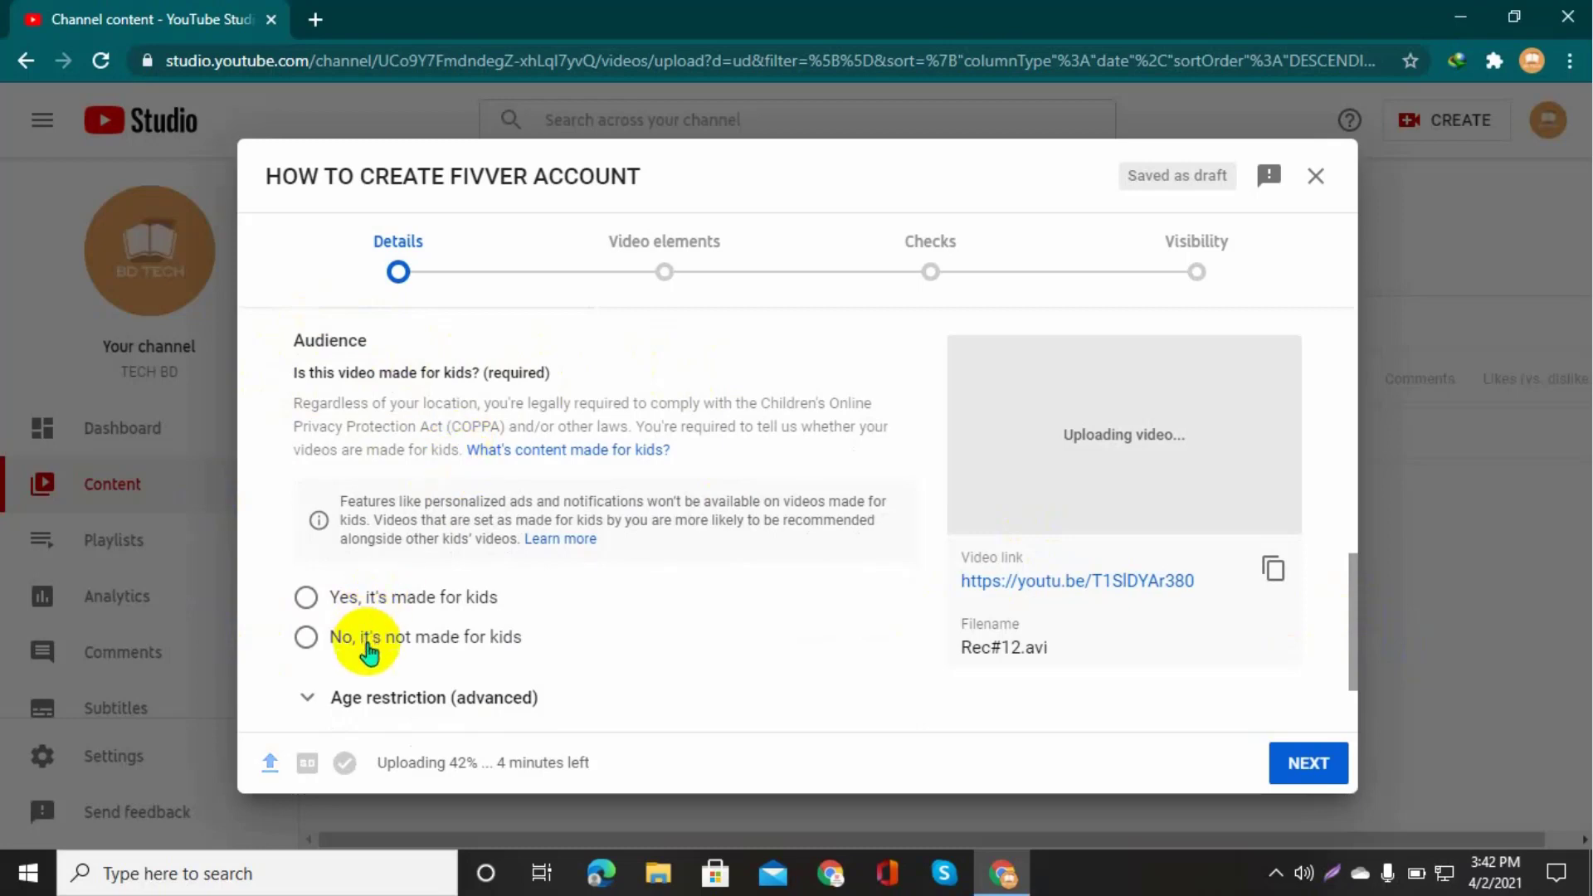
{"action": "left_click", "coordinate": [306, 637]}
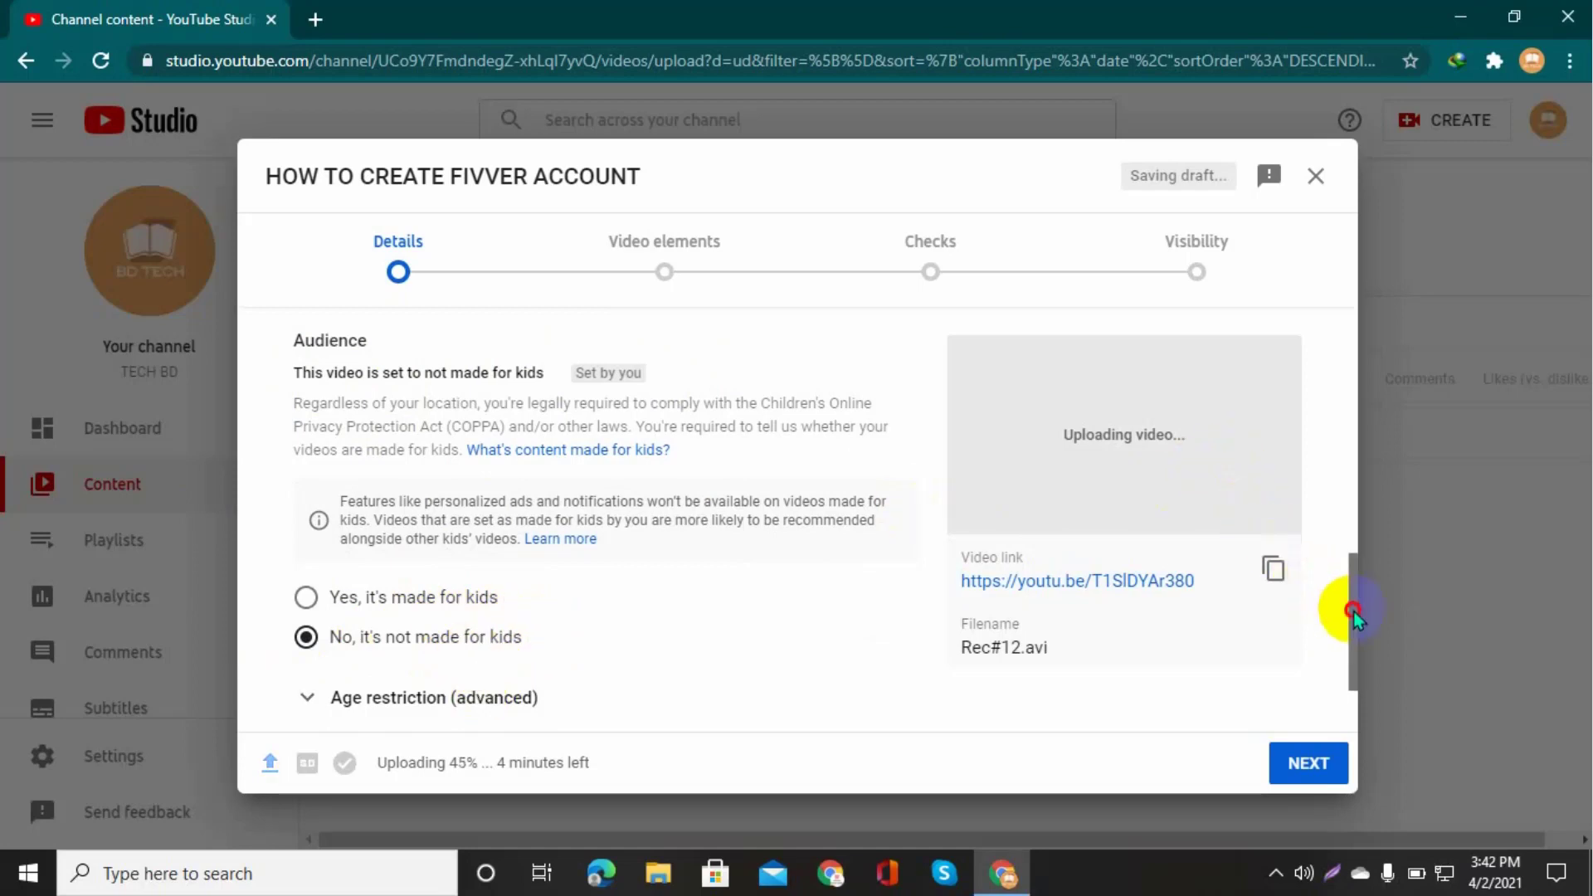
{"action": "mouse_move", "coordinate": [1353, 611]}
{"action": "left_mouse_down"}
{"action": "mouse_move", "coordinate": [1353, 560]}
{"action": "mouse_move", "coordinate": [1352, 625]}
{"action": "left_mouse_up"}
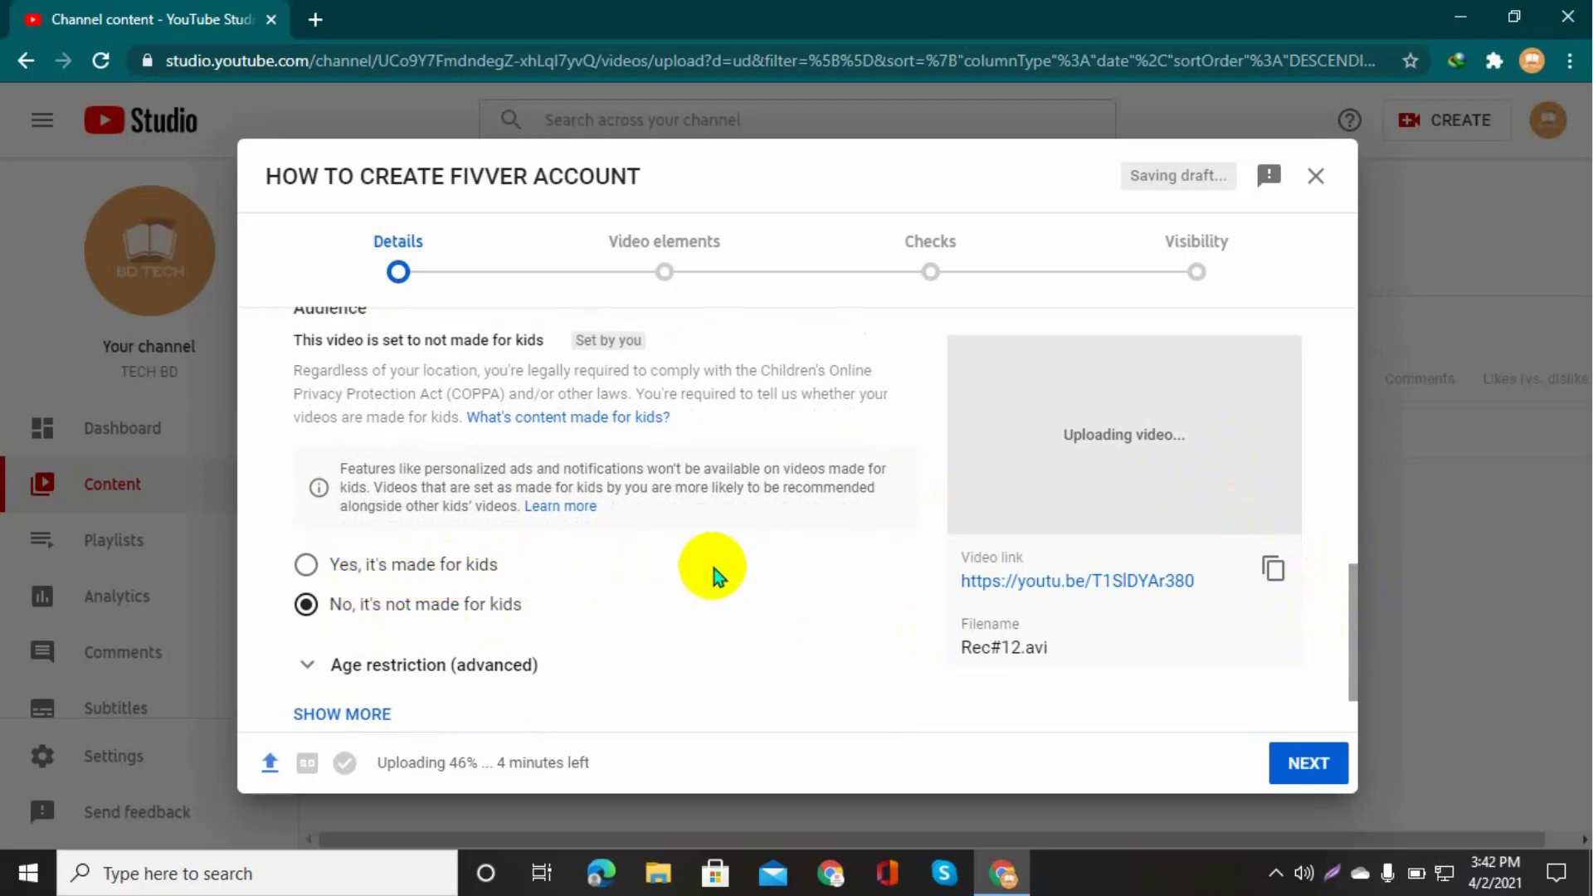
{"action": "left_click_drag", "start_coordinate": [1353, 602], "coordinate": [1361, 637]}
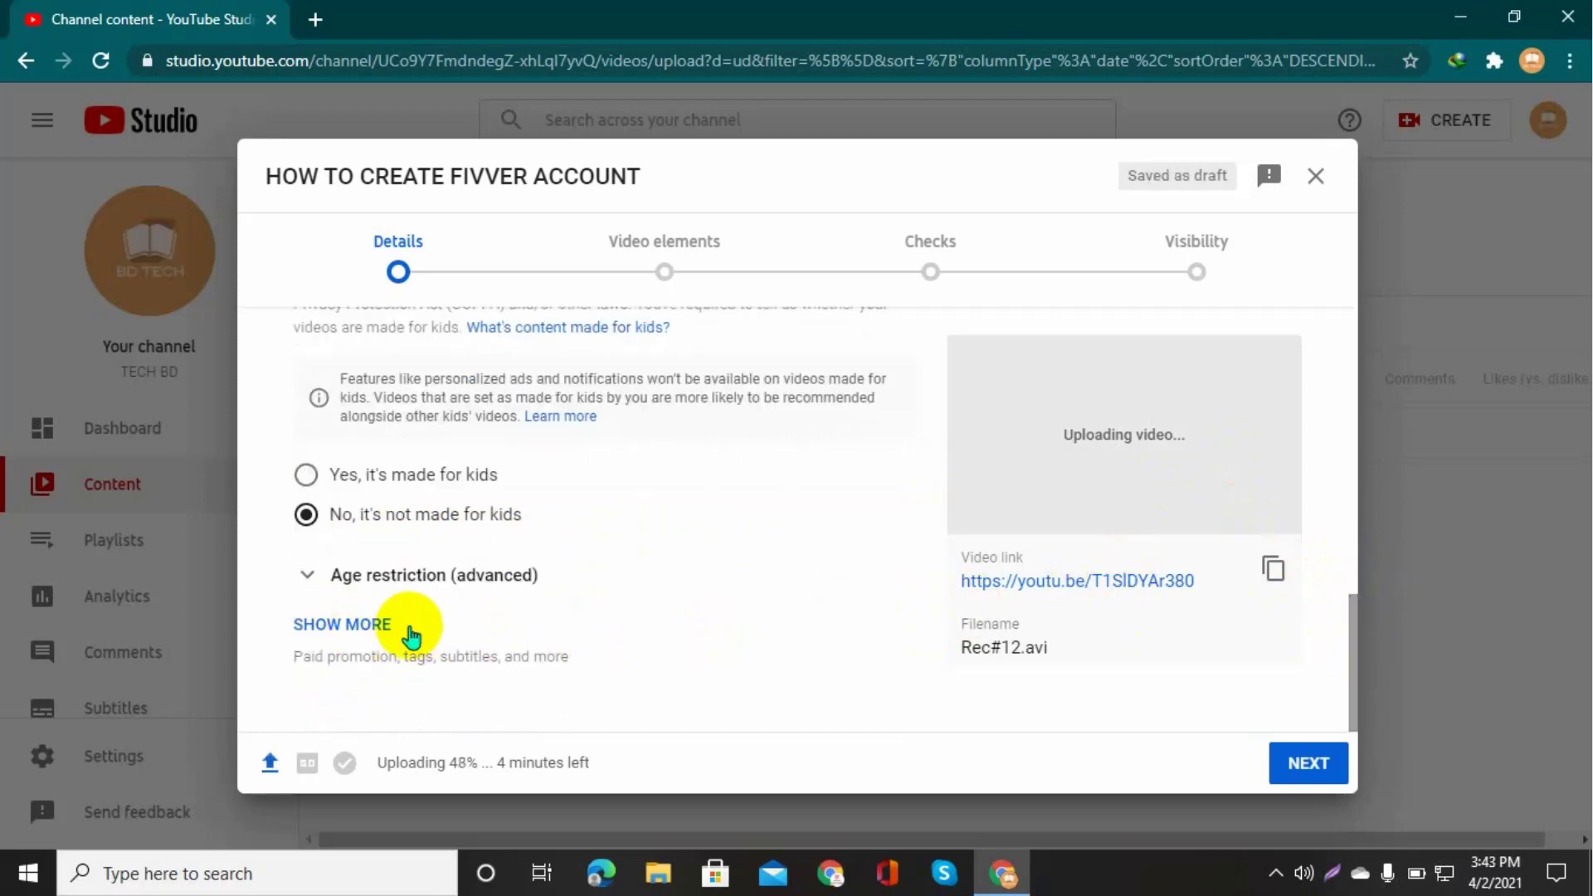
{"action": "left_click", "coordinate": [320, 637]}
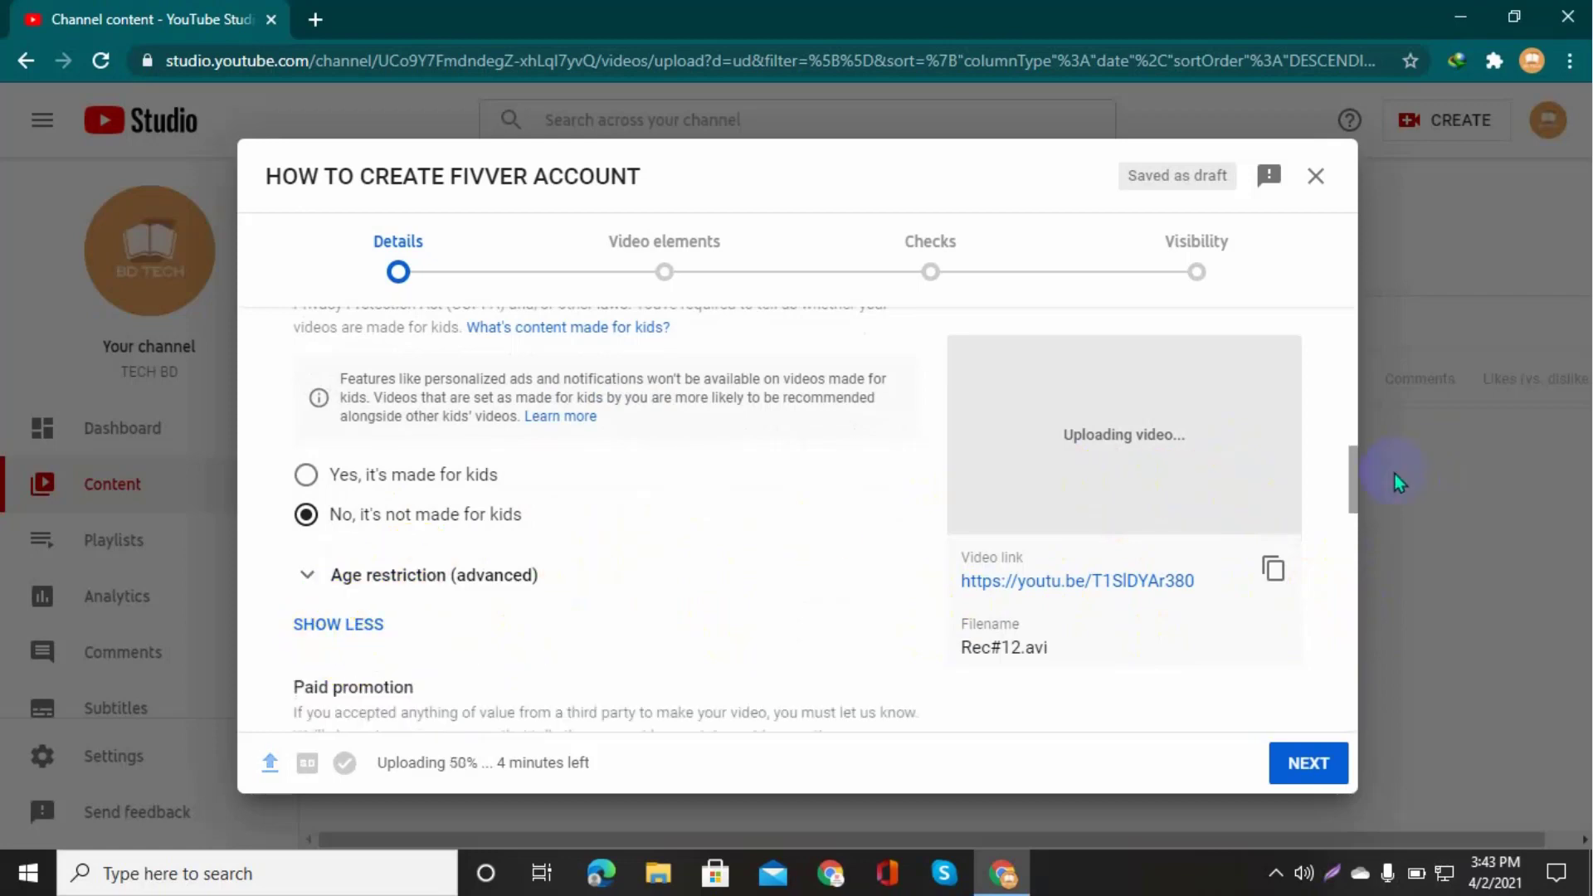
Add the tags fivver and fivver account to the video
{"action": "left_click_drag", "start_coordinate": [1353, 480], "coordinate": [1351, 572]}
{"action": "left_click", "coordinate": [390, 506]}
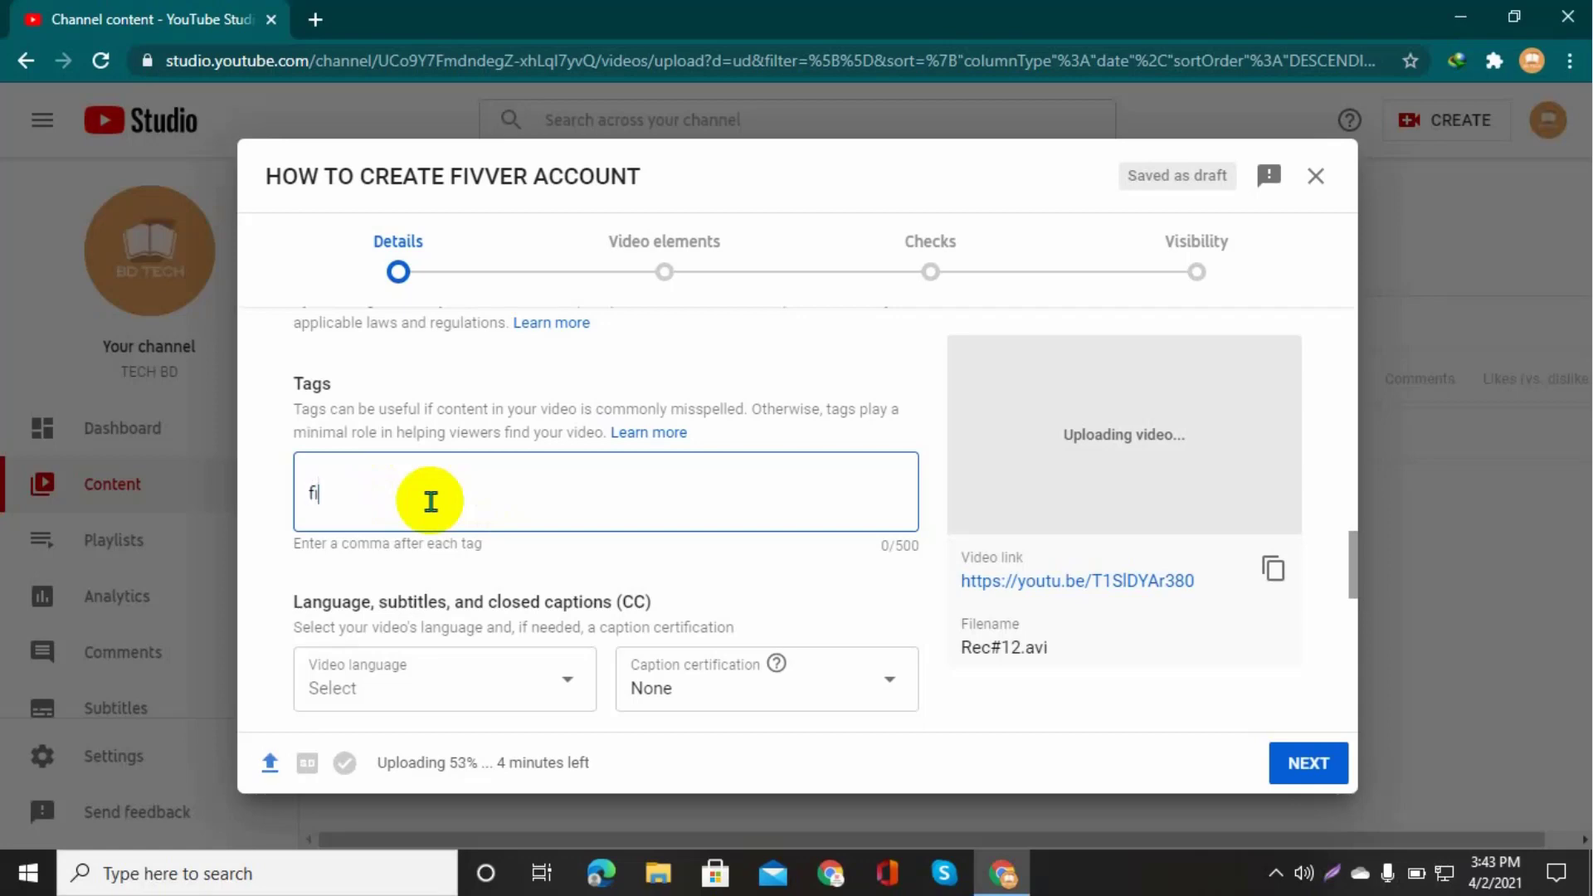
{"action": "type", "text": "fivver,"}
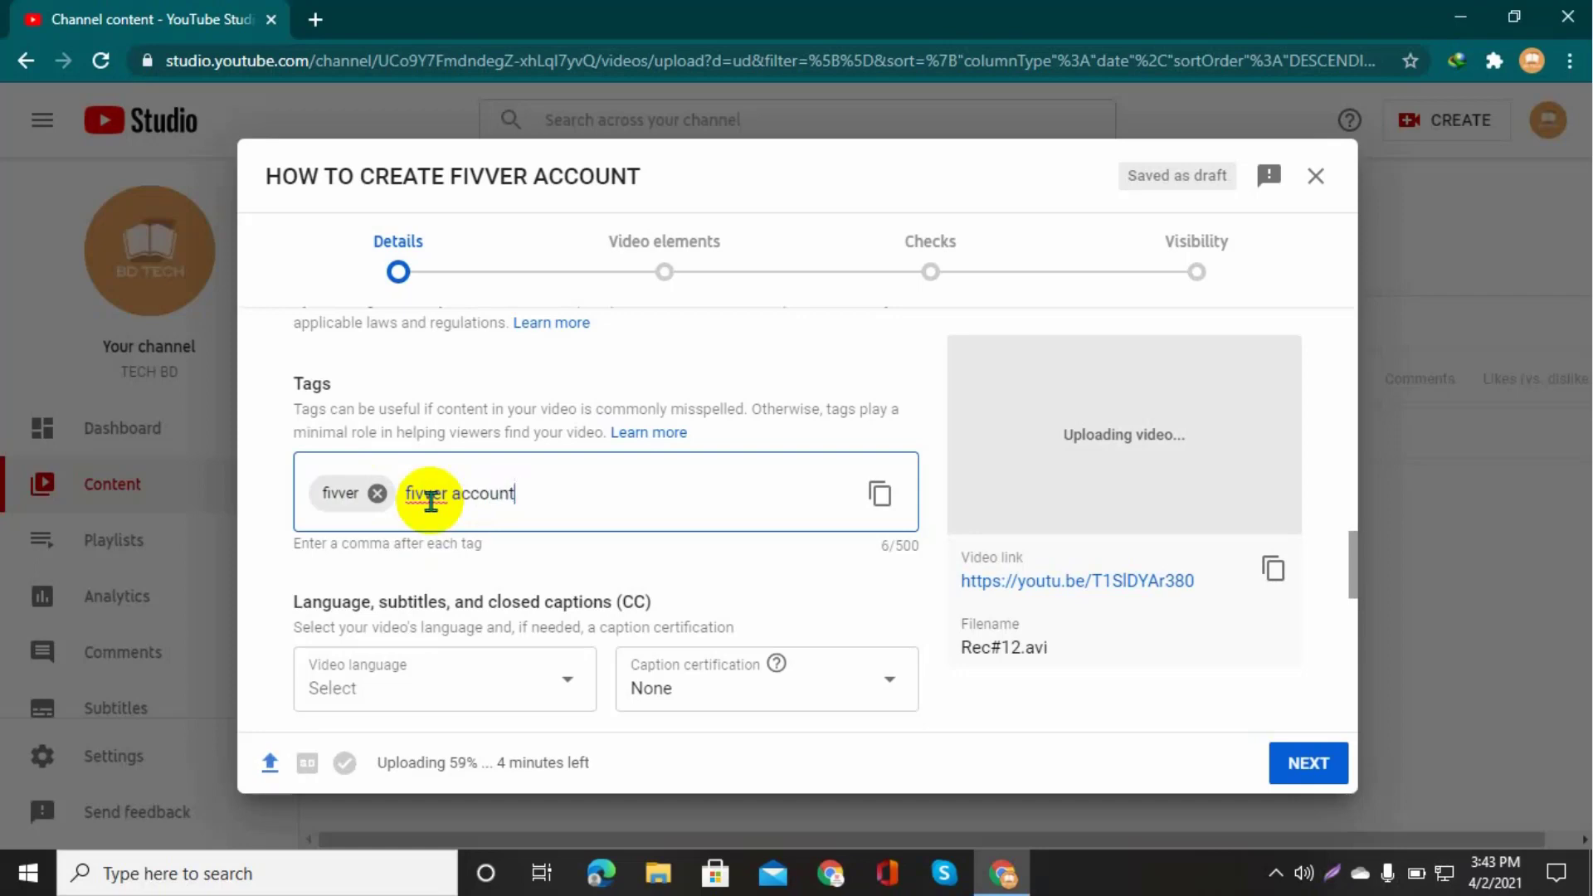
{"action": "key", "text": "Return"}
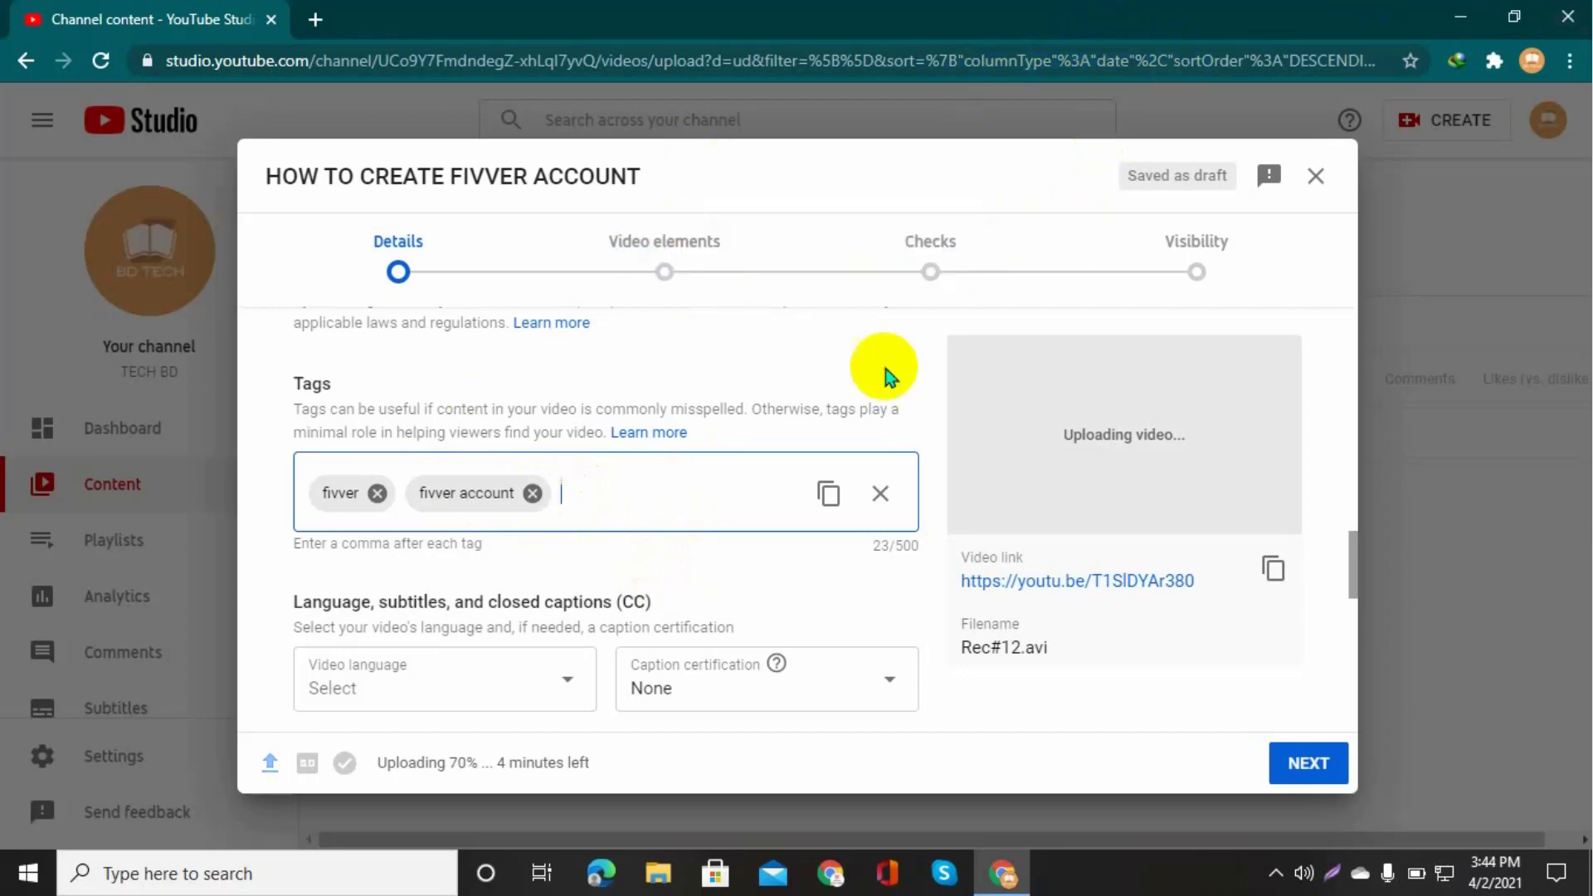
Search Google for youtube tag generator in a new browser tab and open the keywordtool.io YouTube Keyword Tool result
{"action": "left_click", "coordinate": [312, 25]}
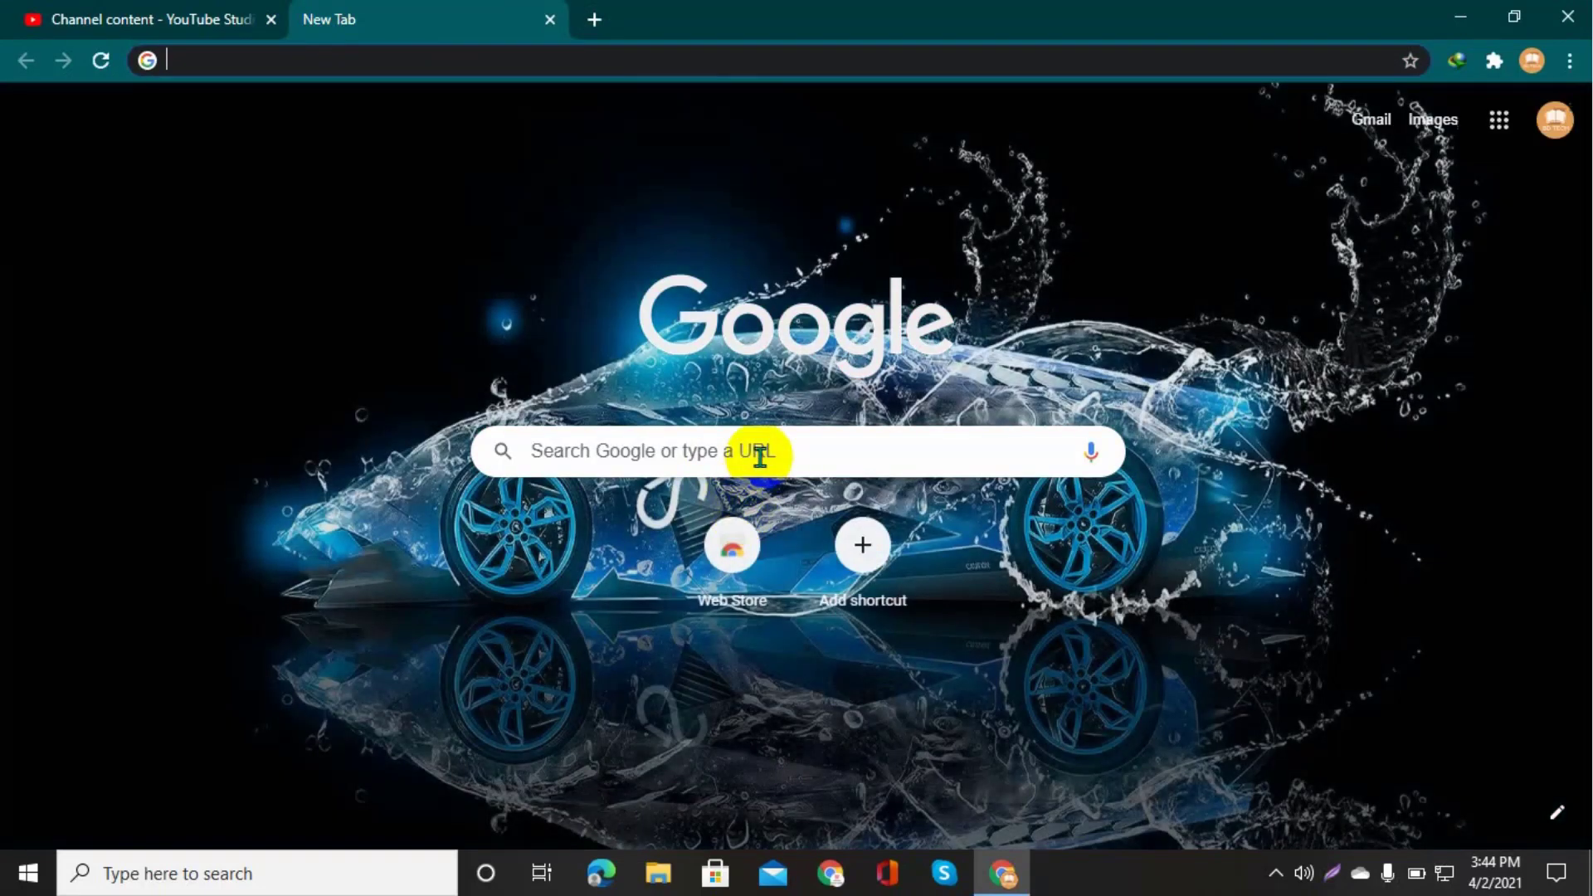
{"action": "left_click", "coordinate": [759, 452]}
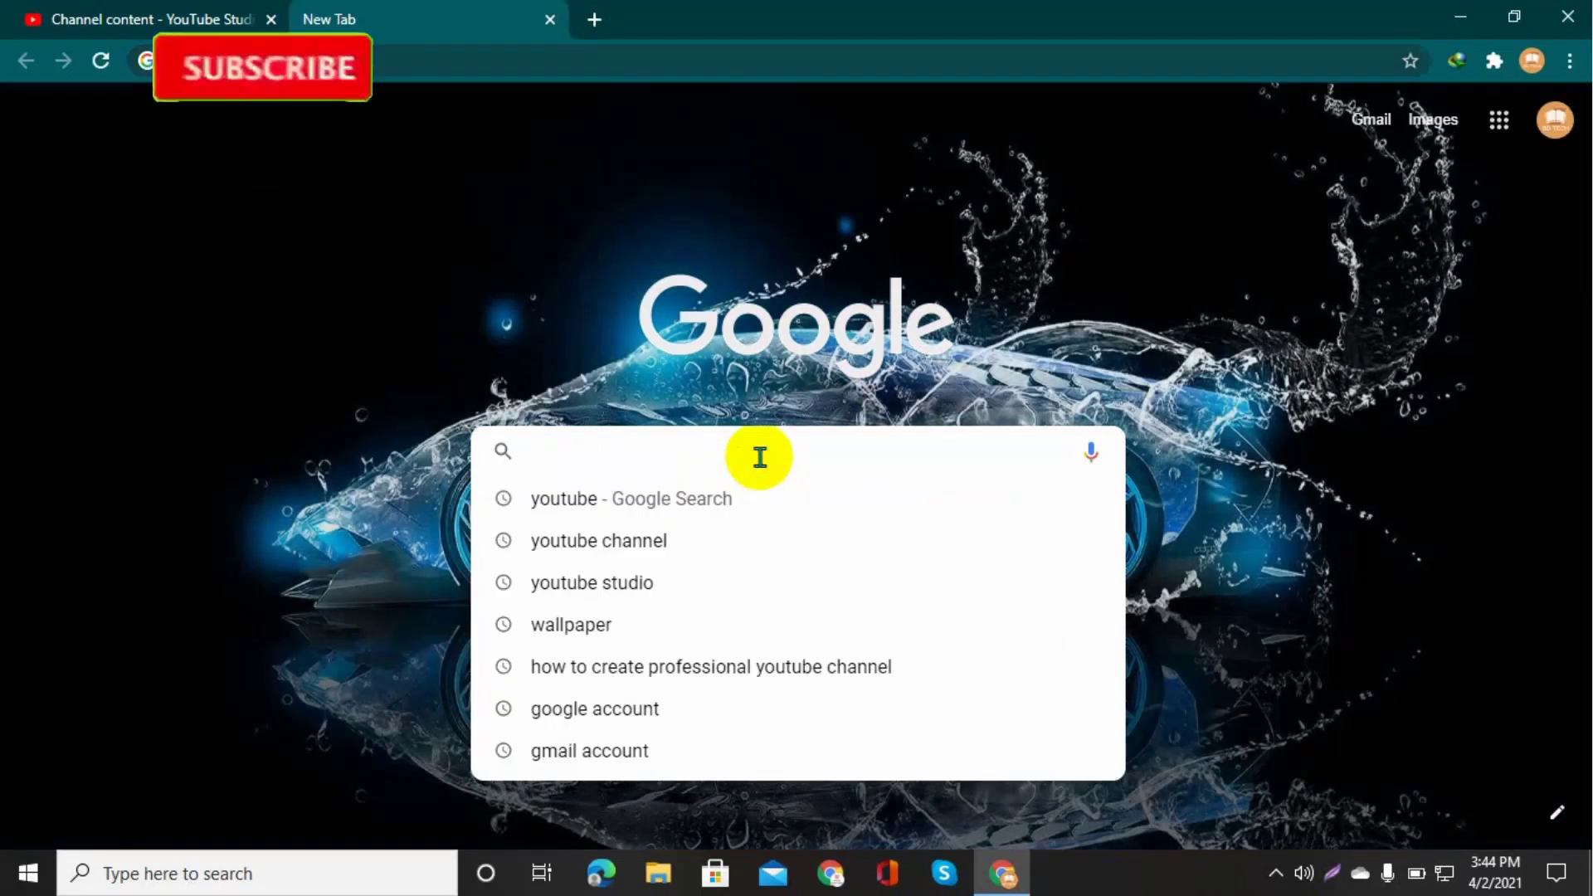
{"action": "type", "text": "youtub"}
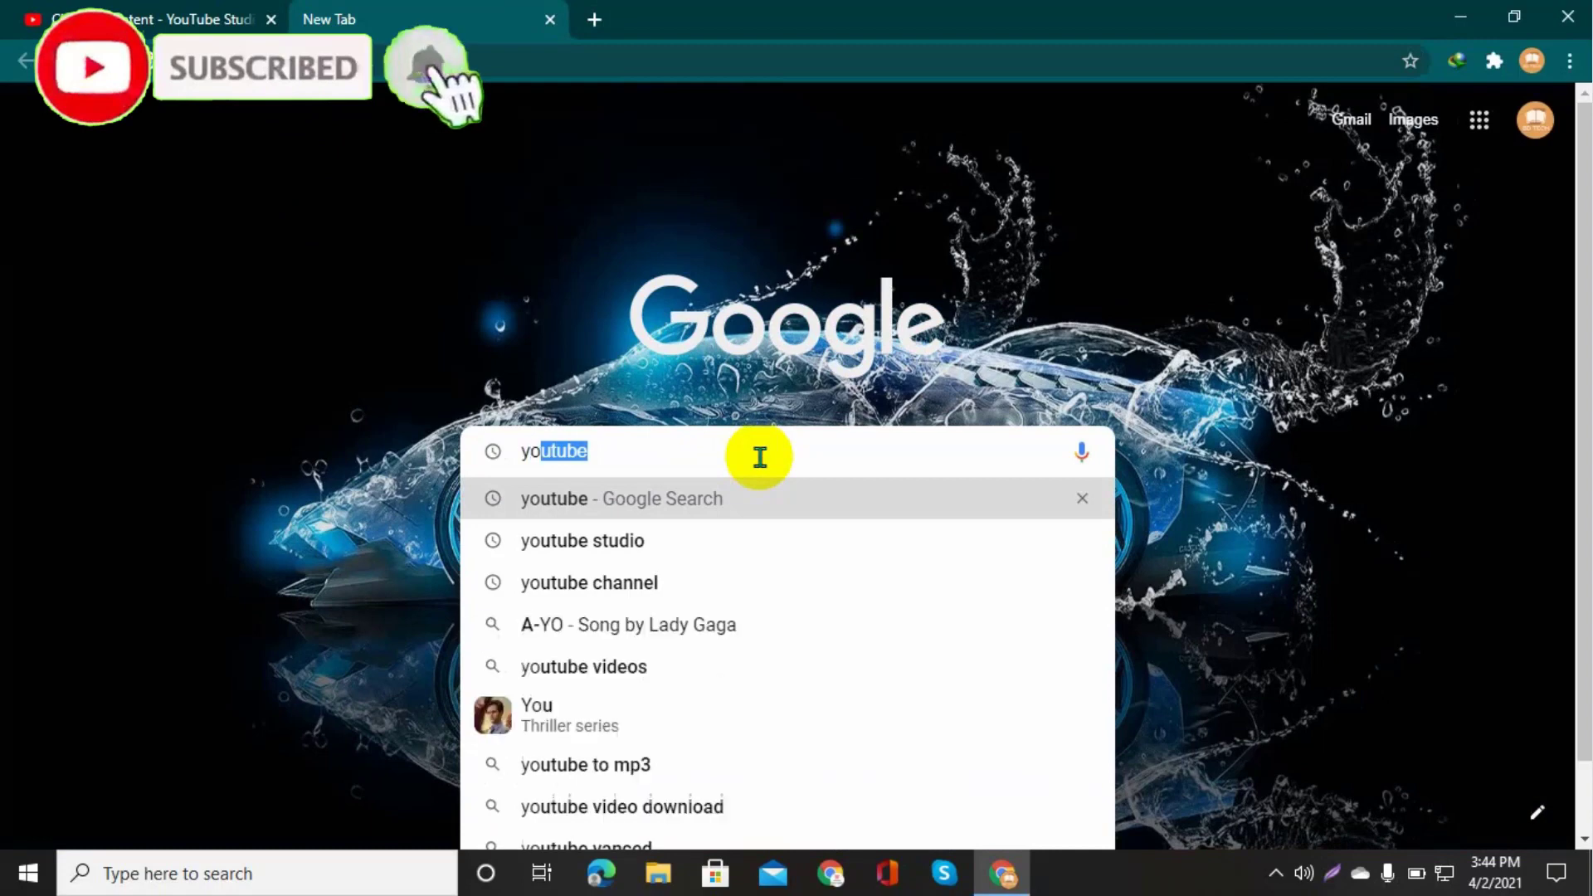
{"action": "type", "text": "e"}
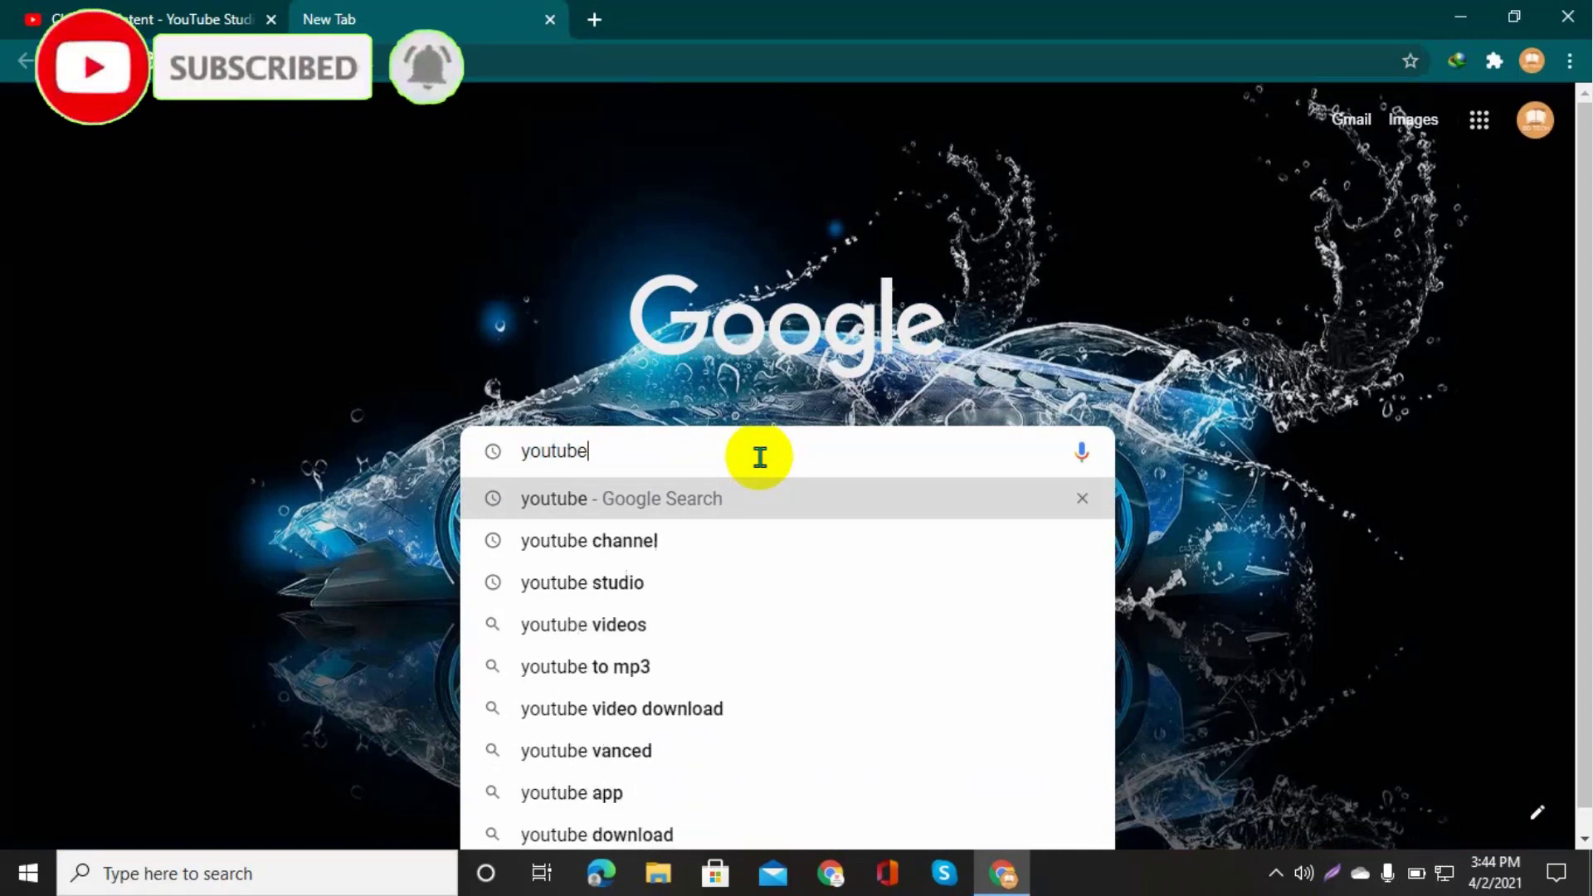
{"action": "type", "text": " ta"}
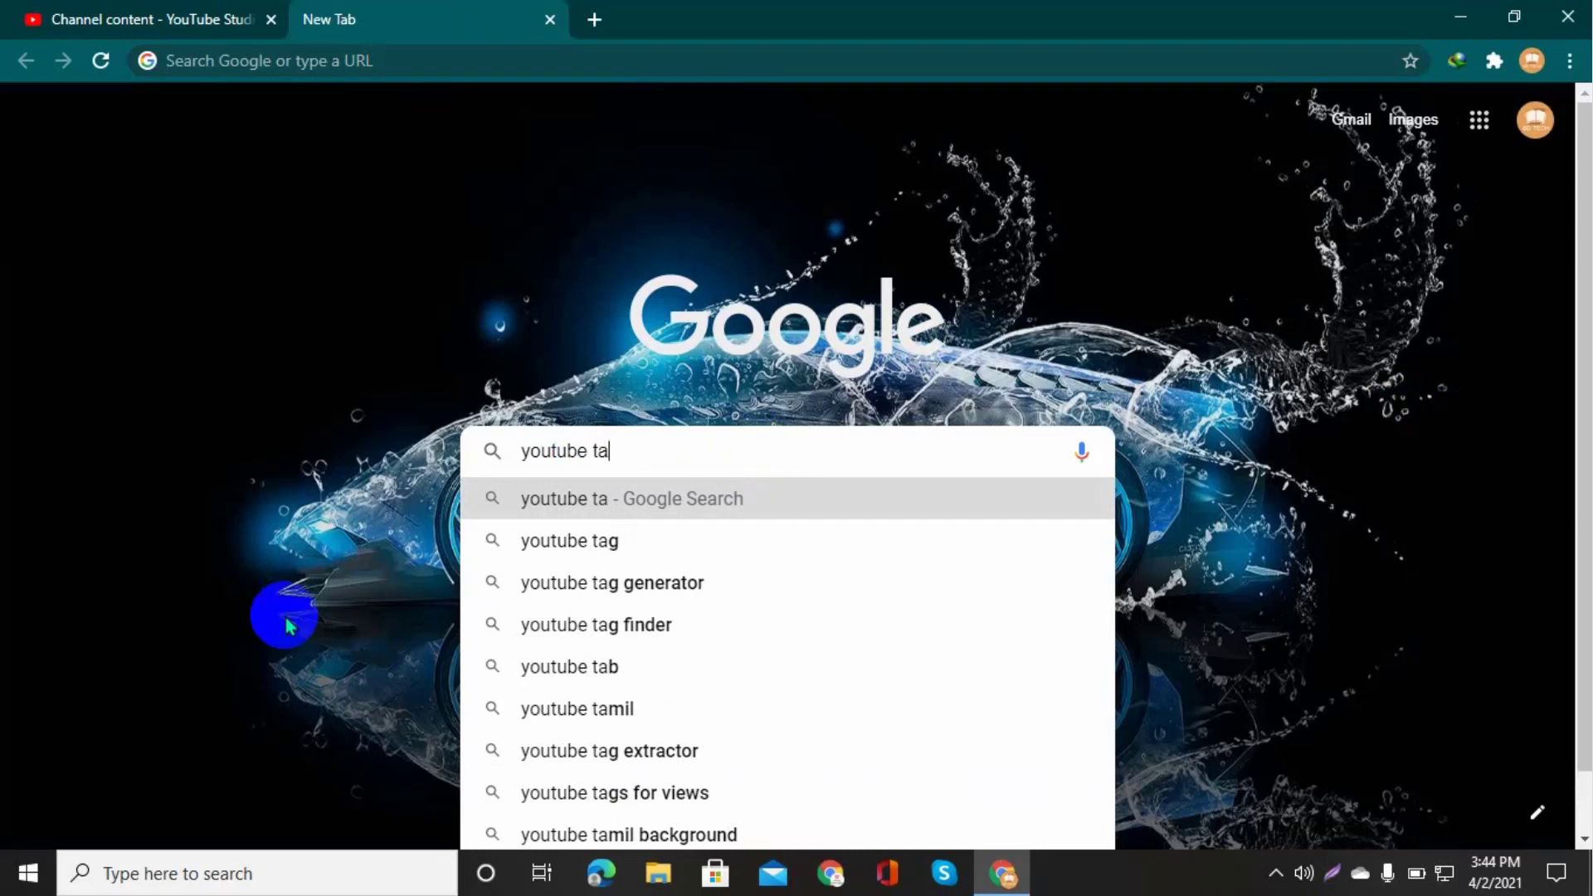
{"action": "left_click", "coordinate": [667, 591]}
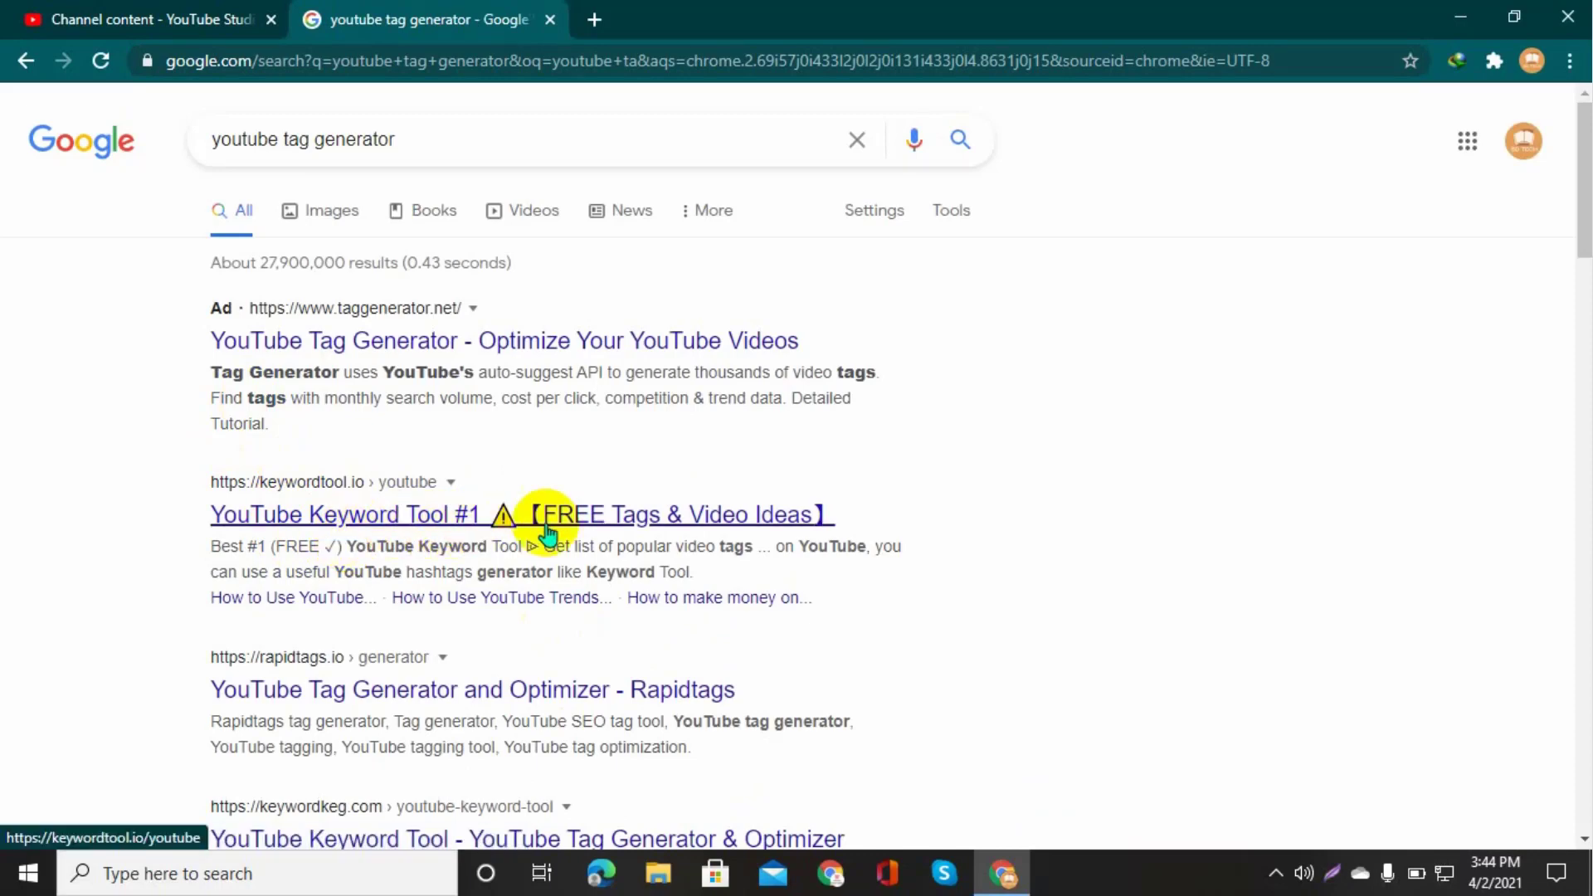
{"action": "left_click", "coordinate": [336, 531]}
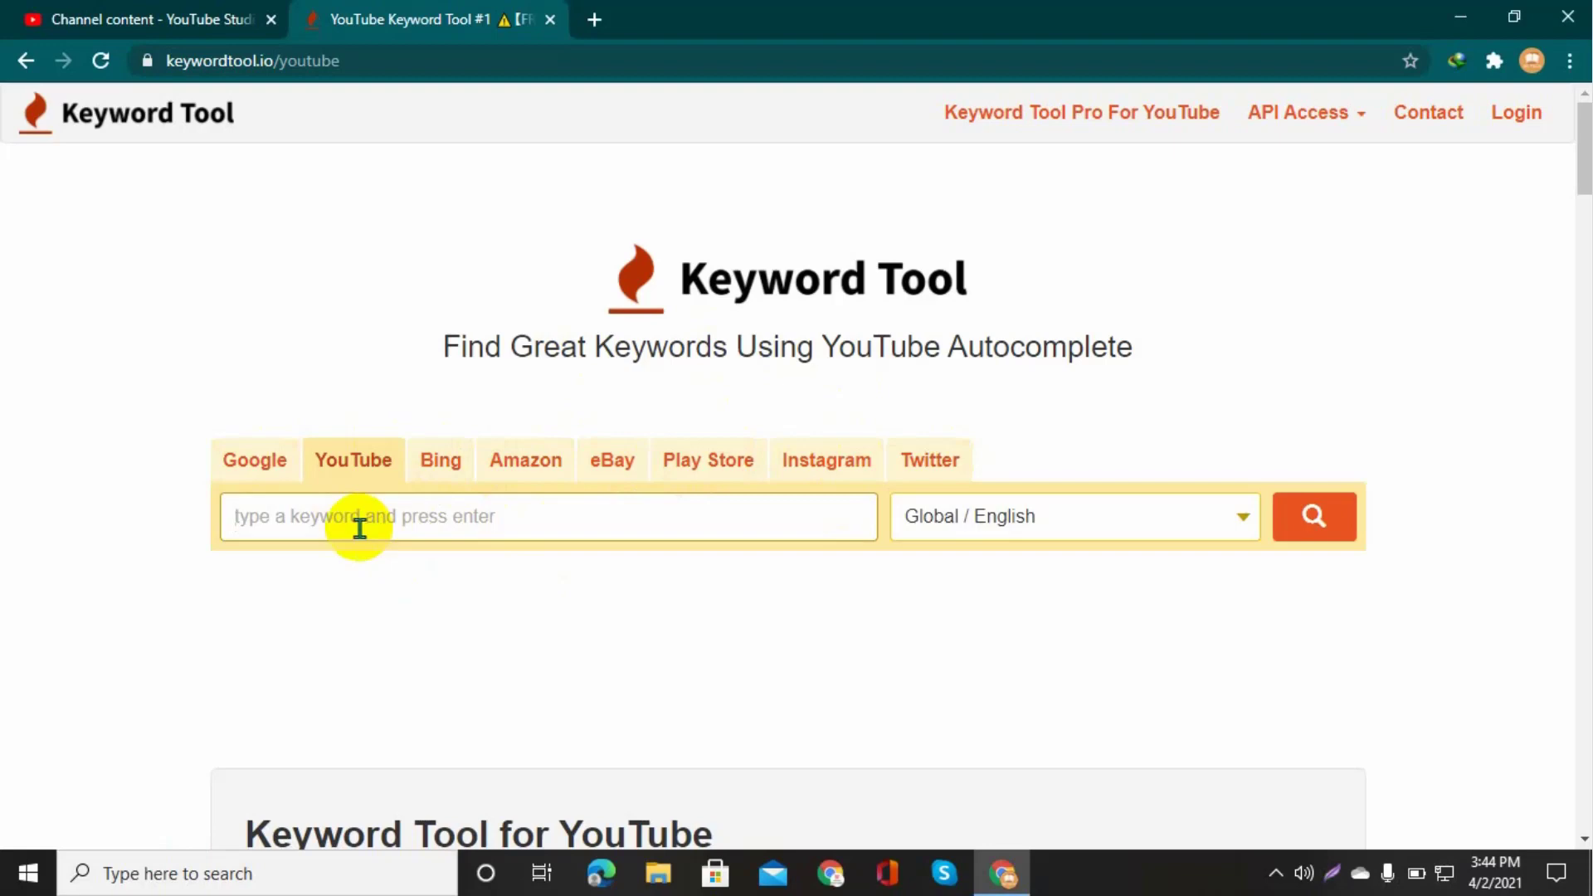
Search for YouTube keywords matching fivver with the region and language set to United States / English
{"action": "type", "text": "fivver"}
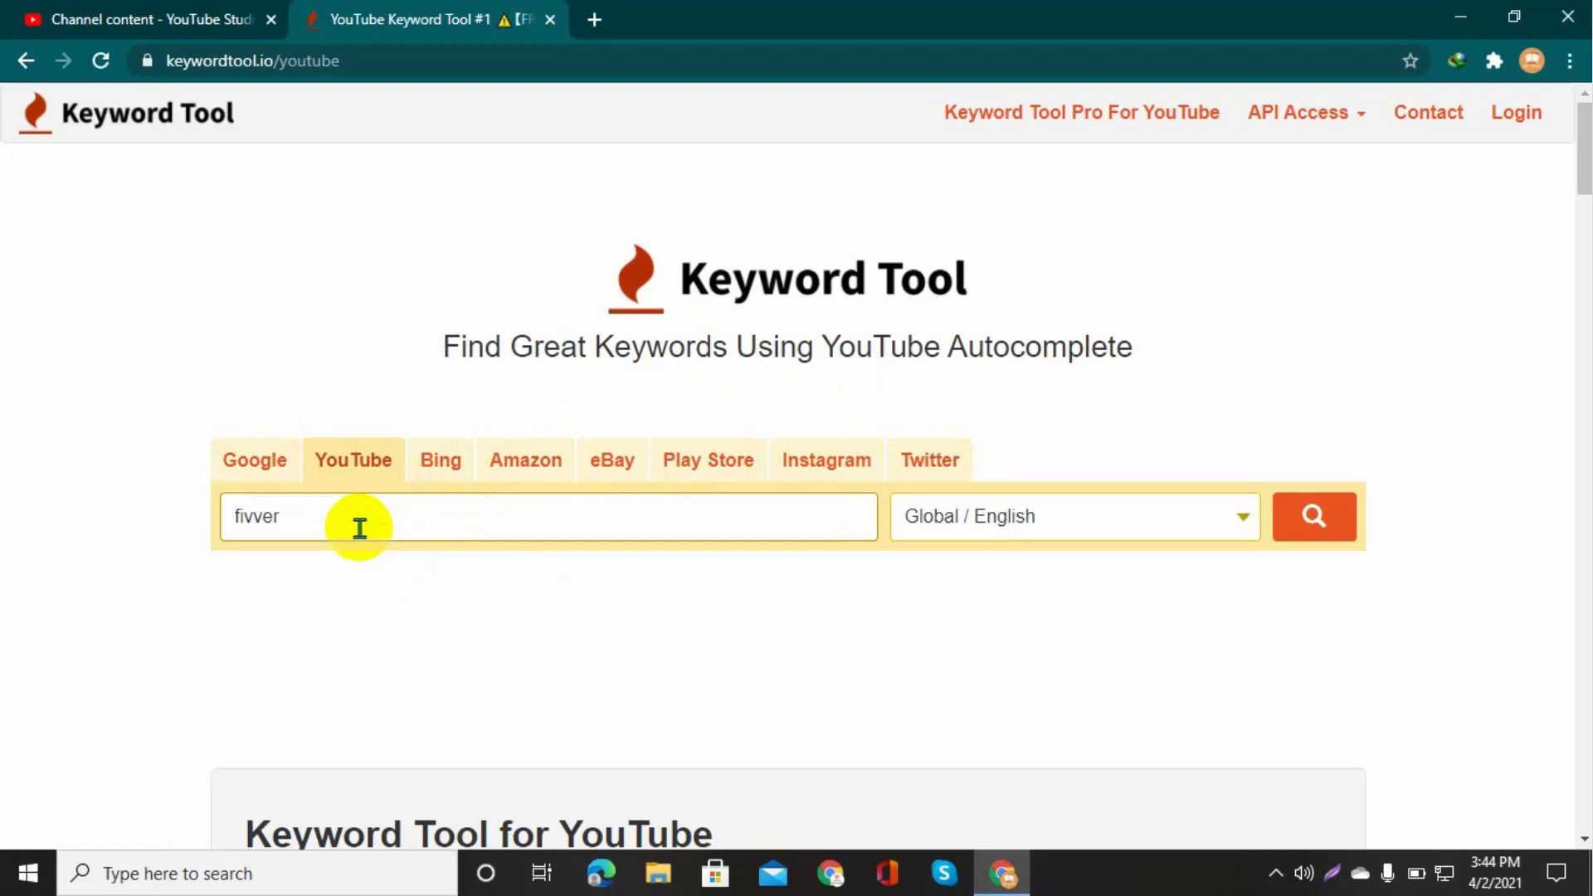
{"action": "left_click", "coordinate": [1242, 518]}
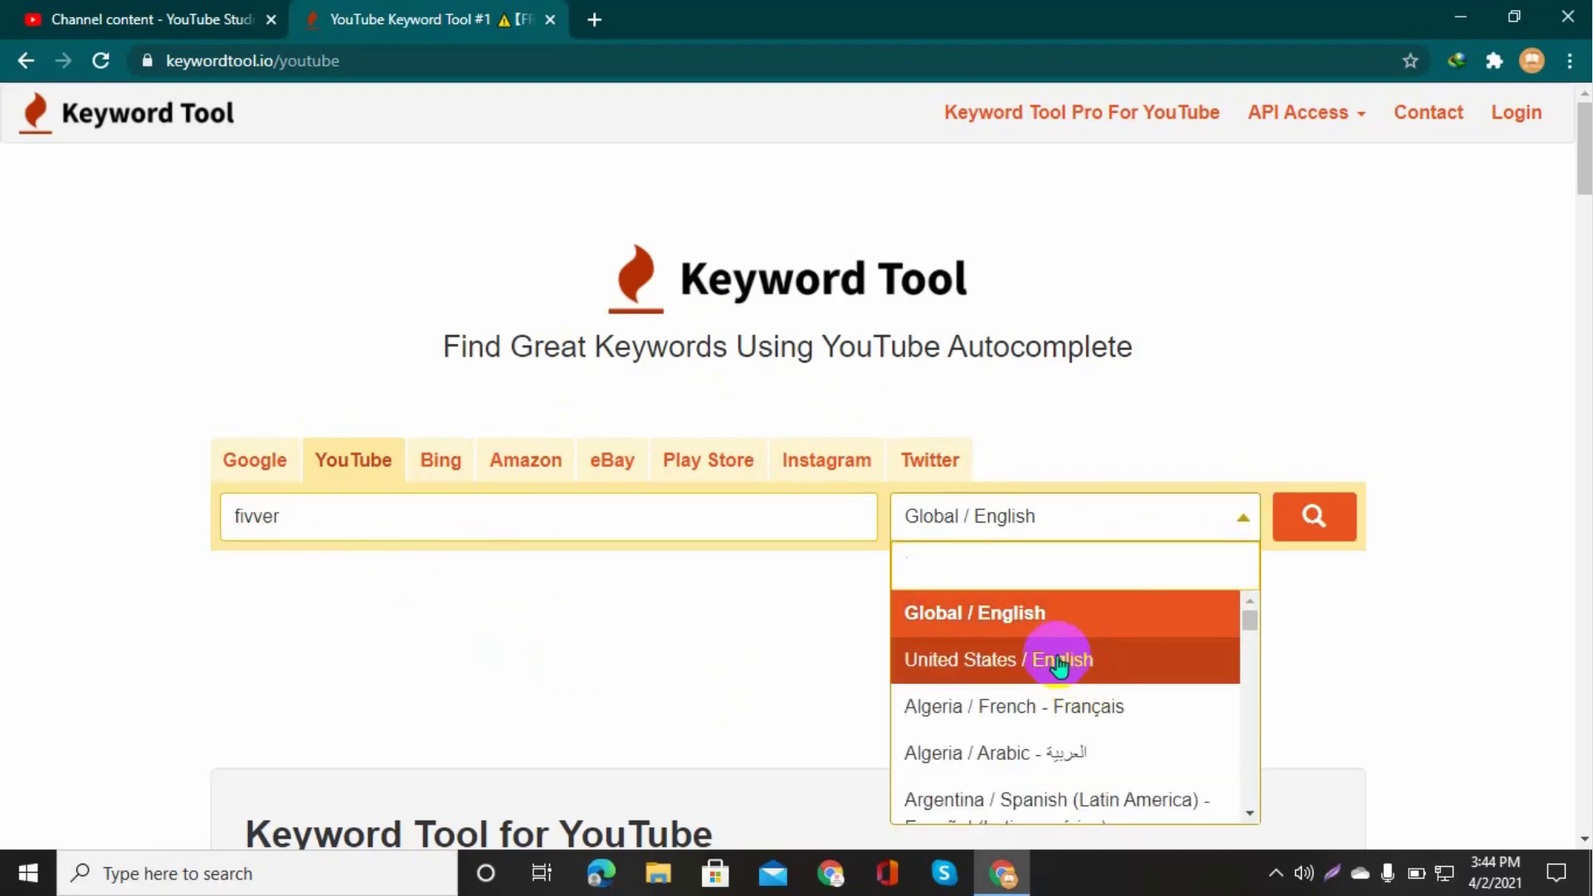
{"action": "left_click", "coordinate": [994, 677]}
{"action": "left_click", "coordinate": [1340, 528]}
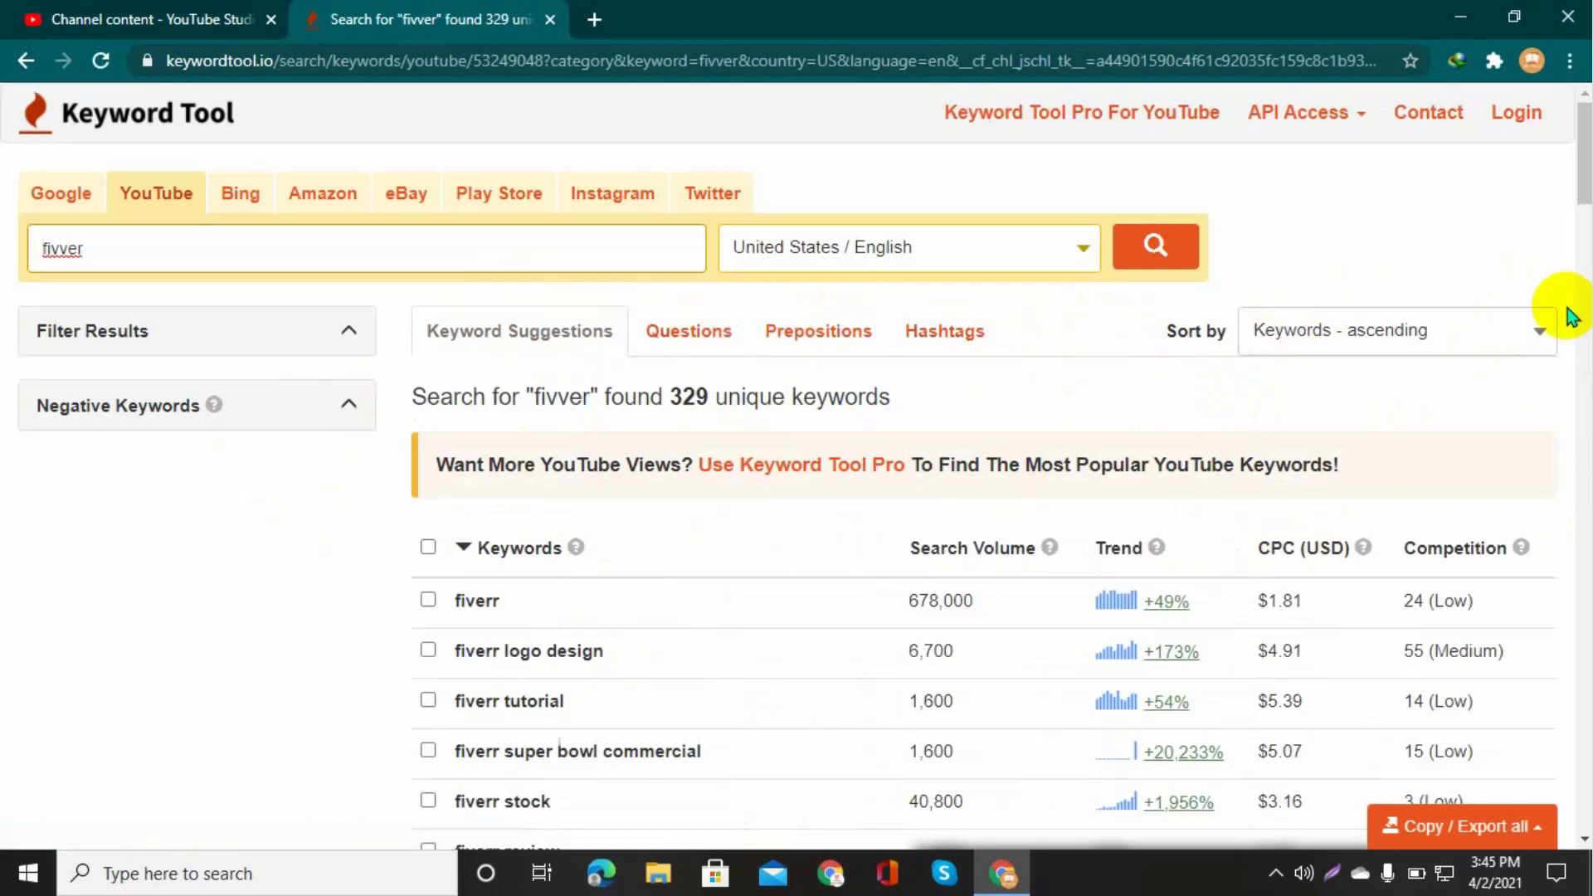
Select the keywords fiverr, fiverr logo design, fiverr tutorial, fiverr super bowl commercial and fiverr stock
{"action": "left_click_drag", "start_coordinate": [1578, 156], "coordinate": [1579, 187]}
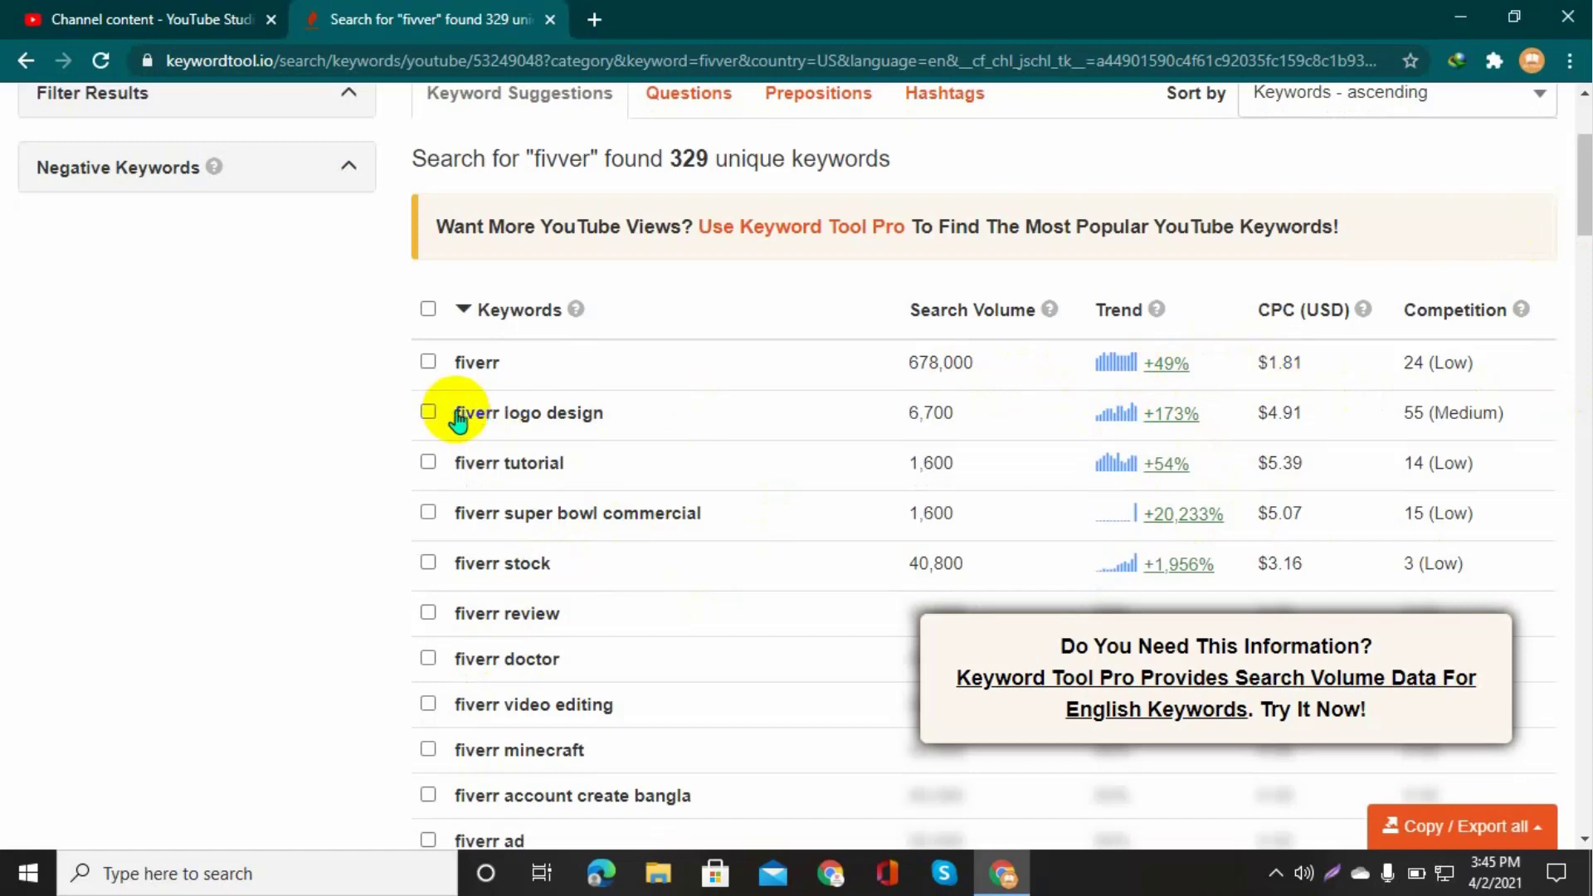
{"action": "left_click", "coordinate": [500, 375]}
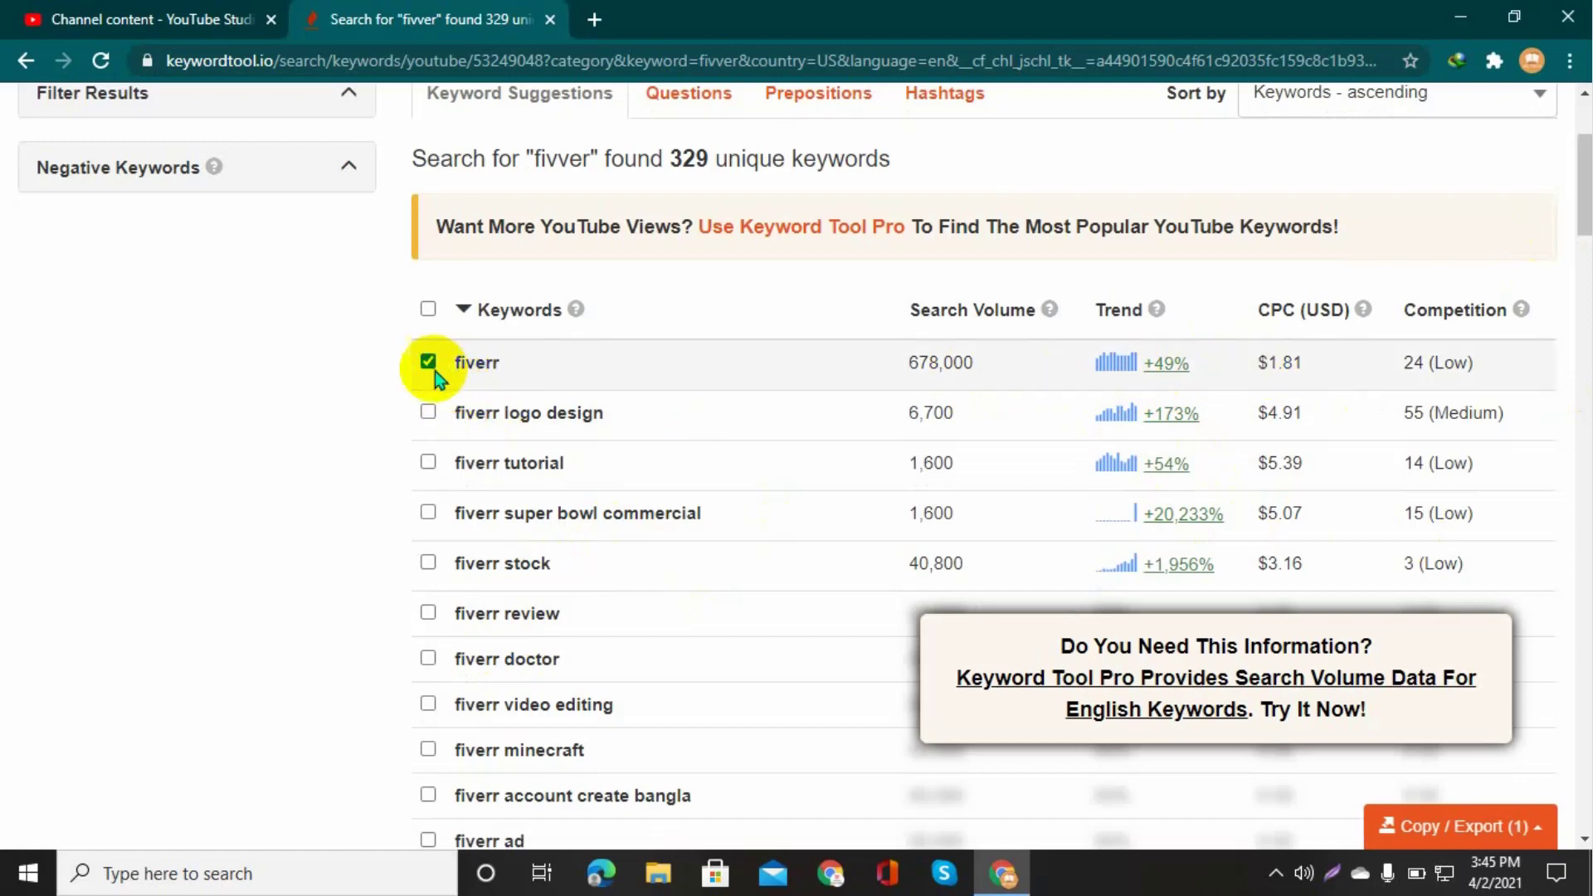
{"action": "left_click", "coordinate": [558, 414]}
{"action": "left_click", "coordinate": [528, 461]}
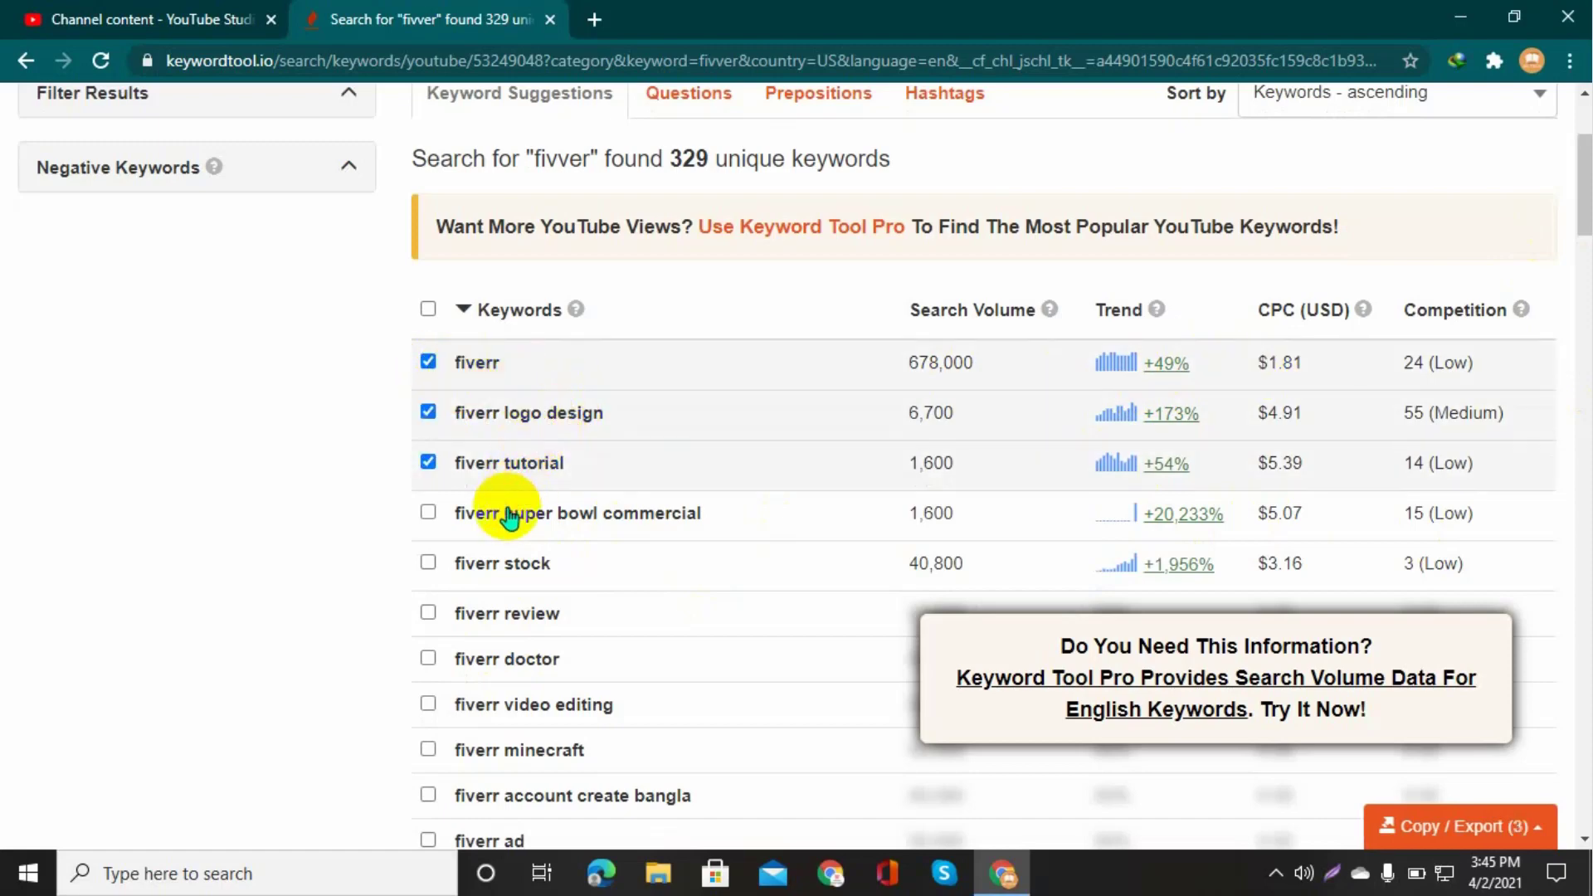
{"action": "left_click", "coordinate": [516, 512]}
{"action": "left_click", "coordinate": [517, 563]}
Add fiverr review, fiverr app, fiverr animation, fiverr account and fiverr bloxburg house to the keyword selection
{"action": "scroll", "coordinate": [1566, 238], "scroll_direction": "down", "scroll_amount": 4}
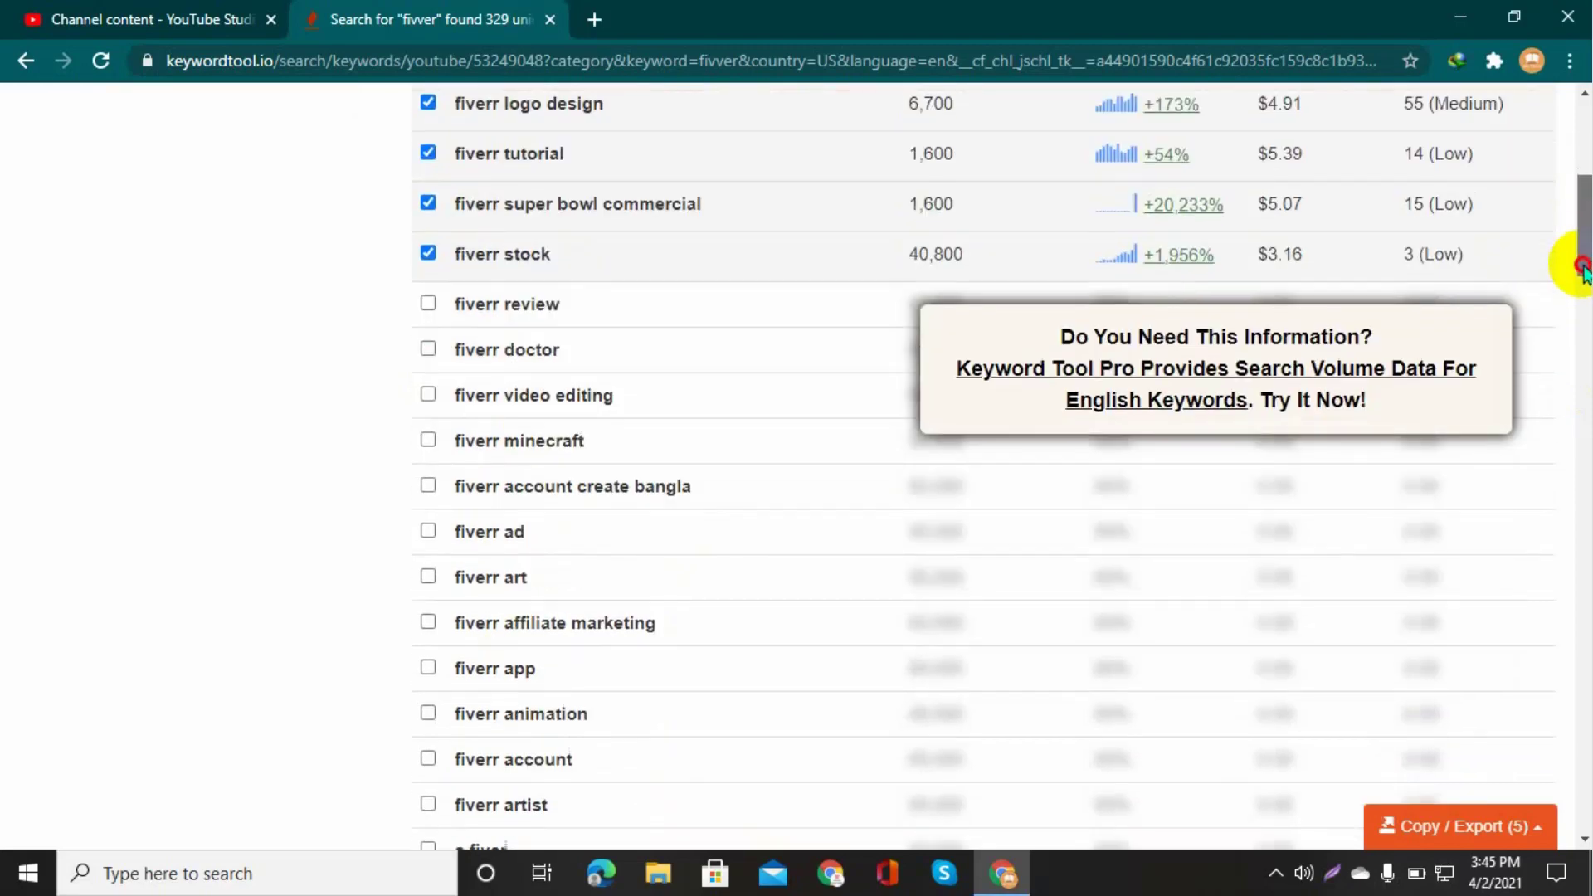
{"action": "left_click", "coordinate": [598, 319]}
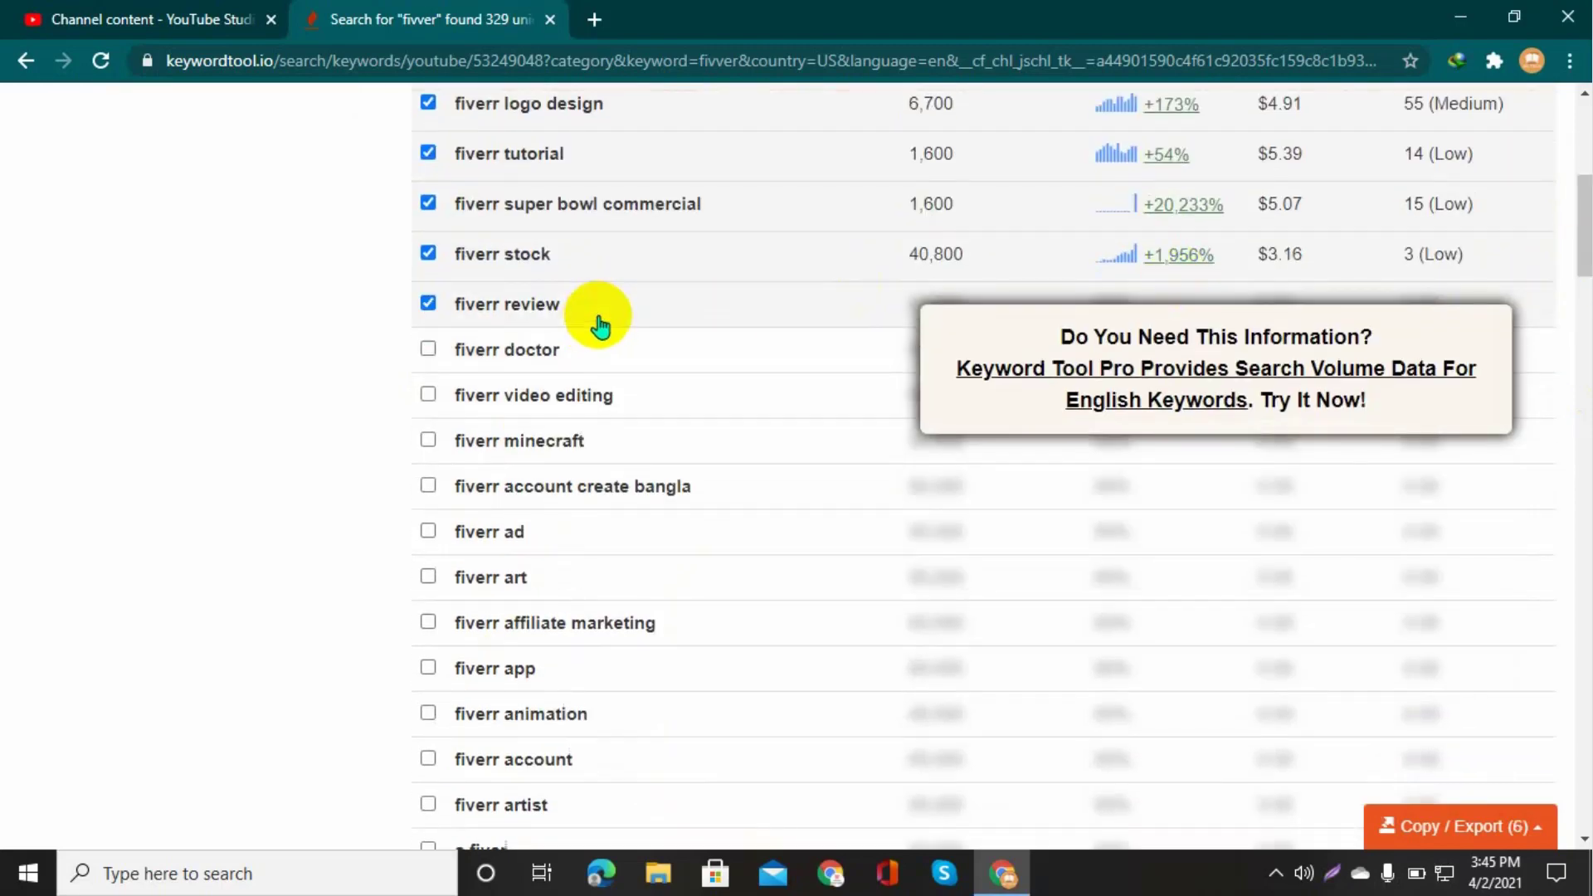
{"action": "left_click", "coordinate": [579, 671]}
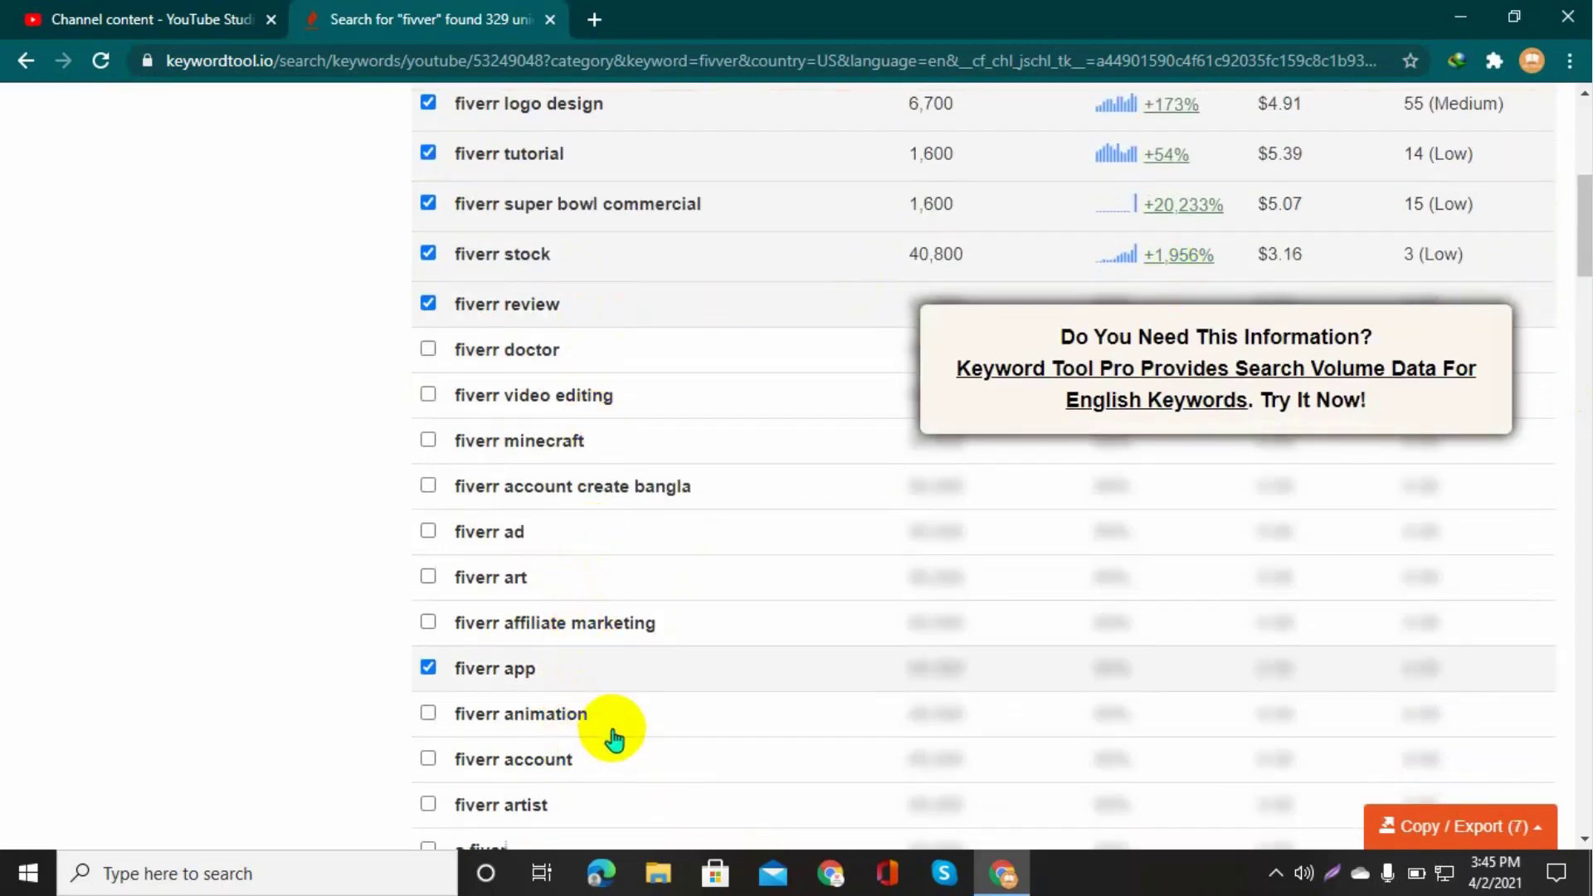
{"action": "left_click", "coordinate": [612, 729]}
{"action": "left_click", "coordinate": [615, 757]}
{"action": "scroll", "coordinate": [1565, 282], "scroll_direction": "down", "scroll_amount": 6}
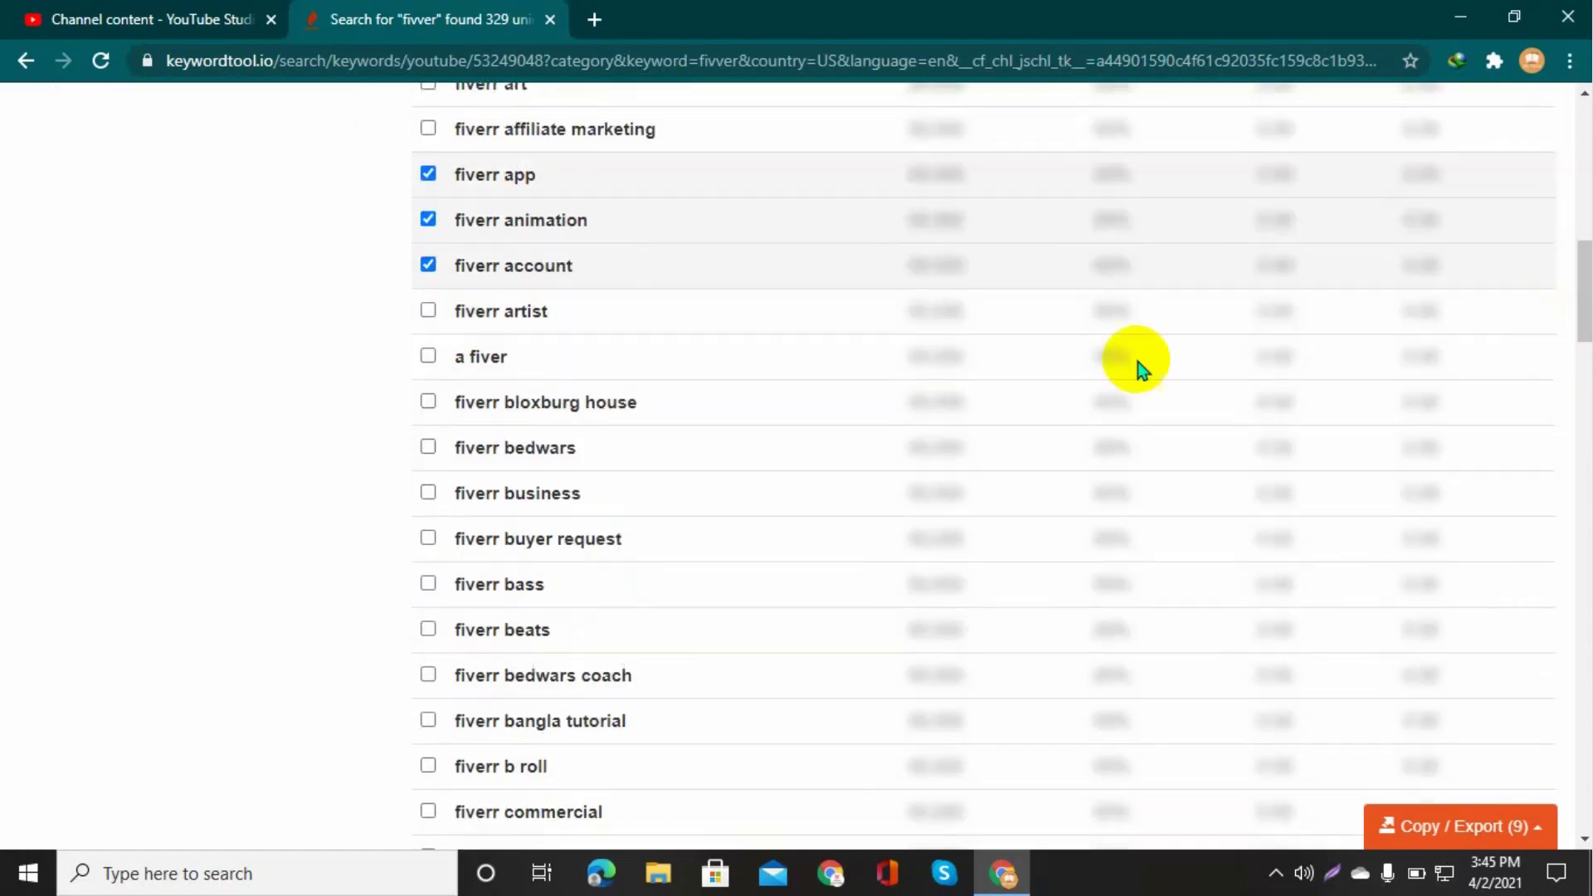
{"action": "left_click", "coordinate": [519, 407]}
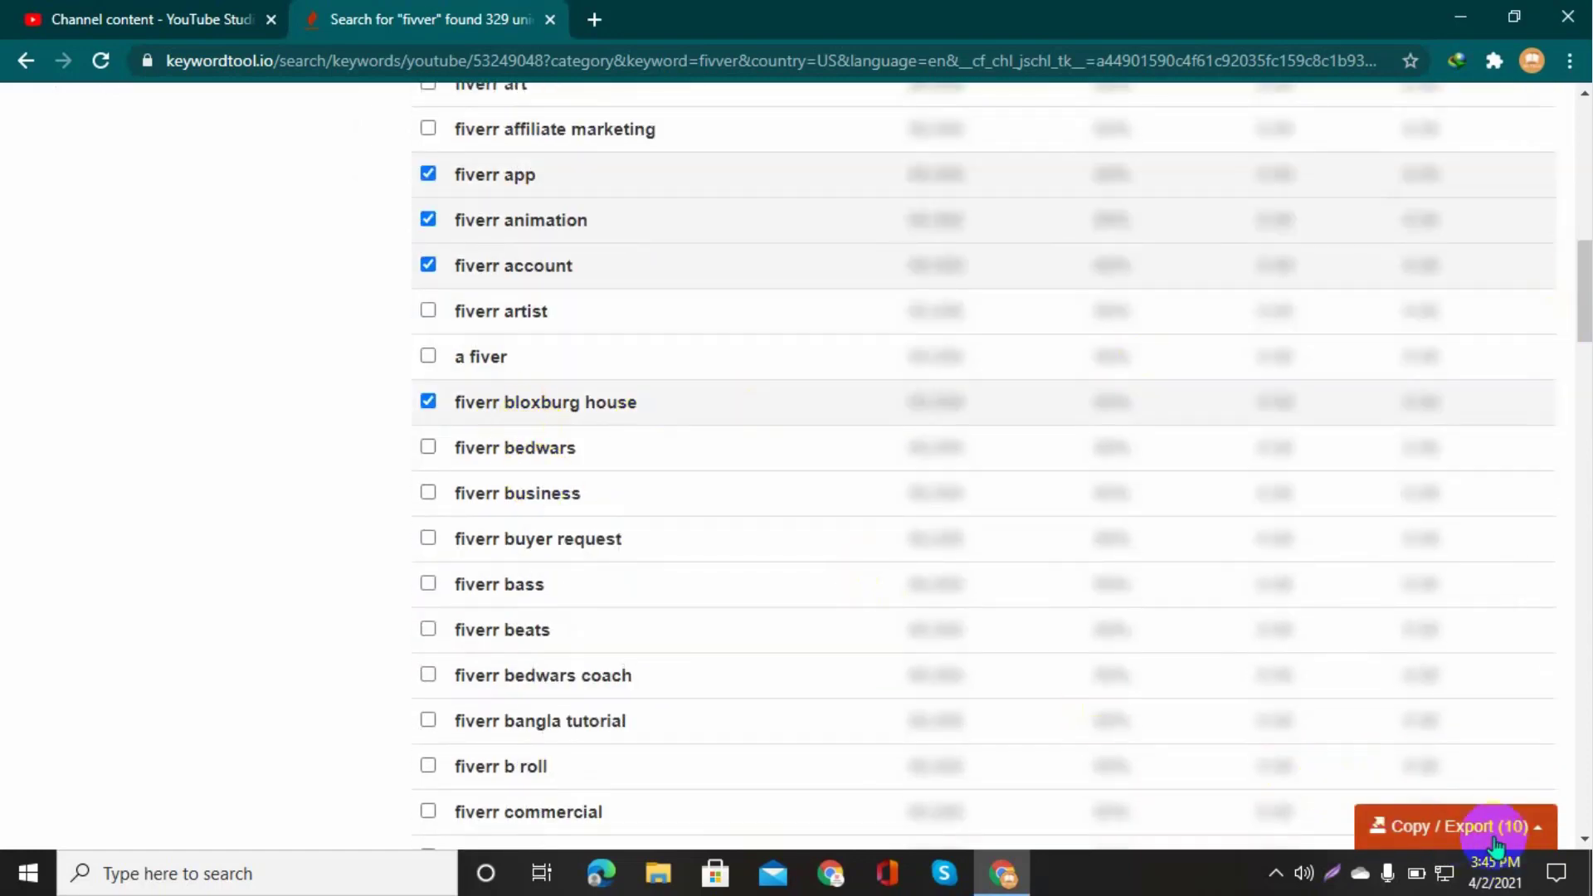
Copy the selected keywords to the clipboard and paste them into the video's tags in YouTube Studio
{"action": "left_click", "coordinate": [1468, 830]}
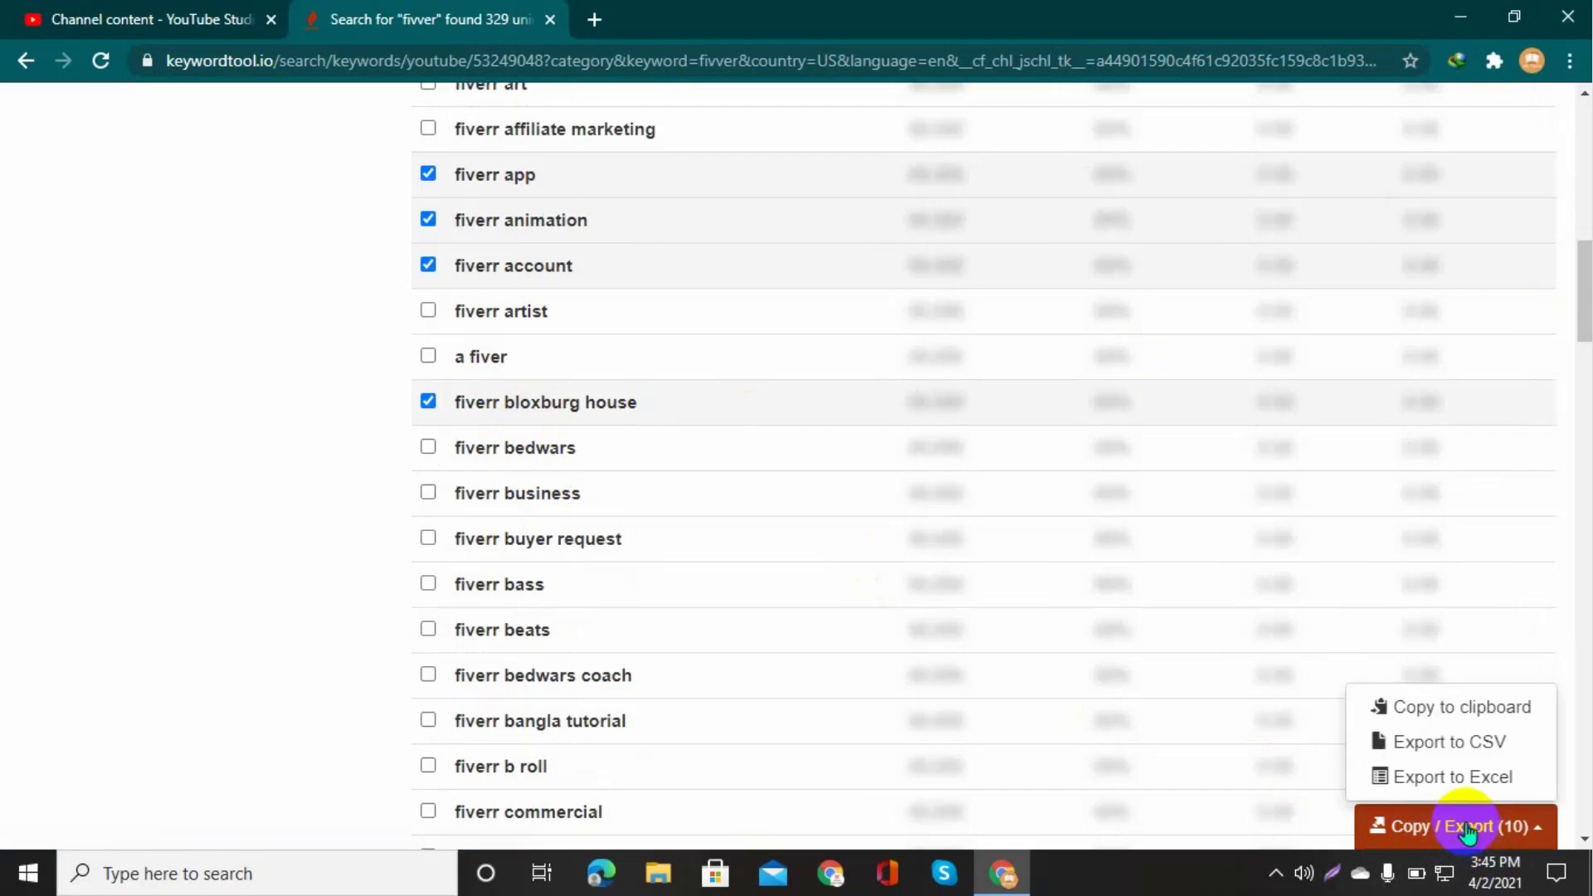
{"action": "left_click", "coordinate": [1425, 710]}
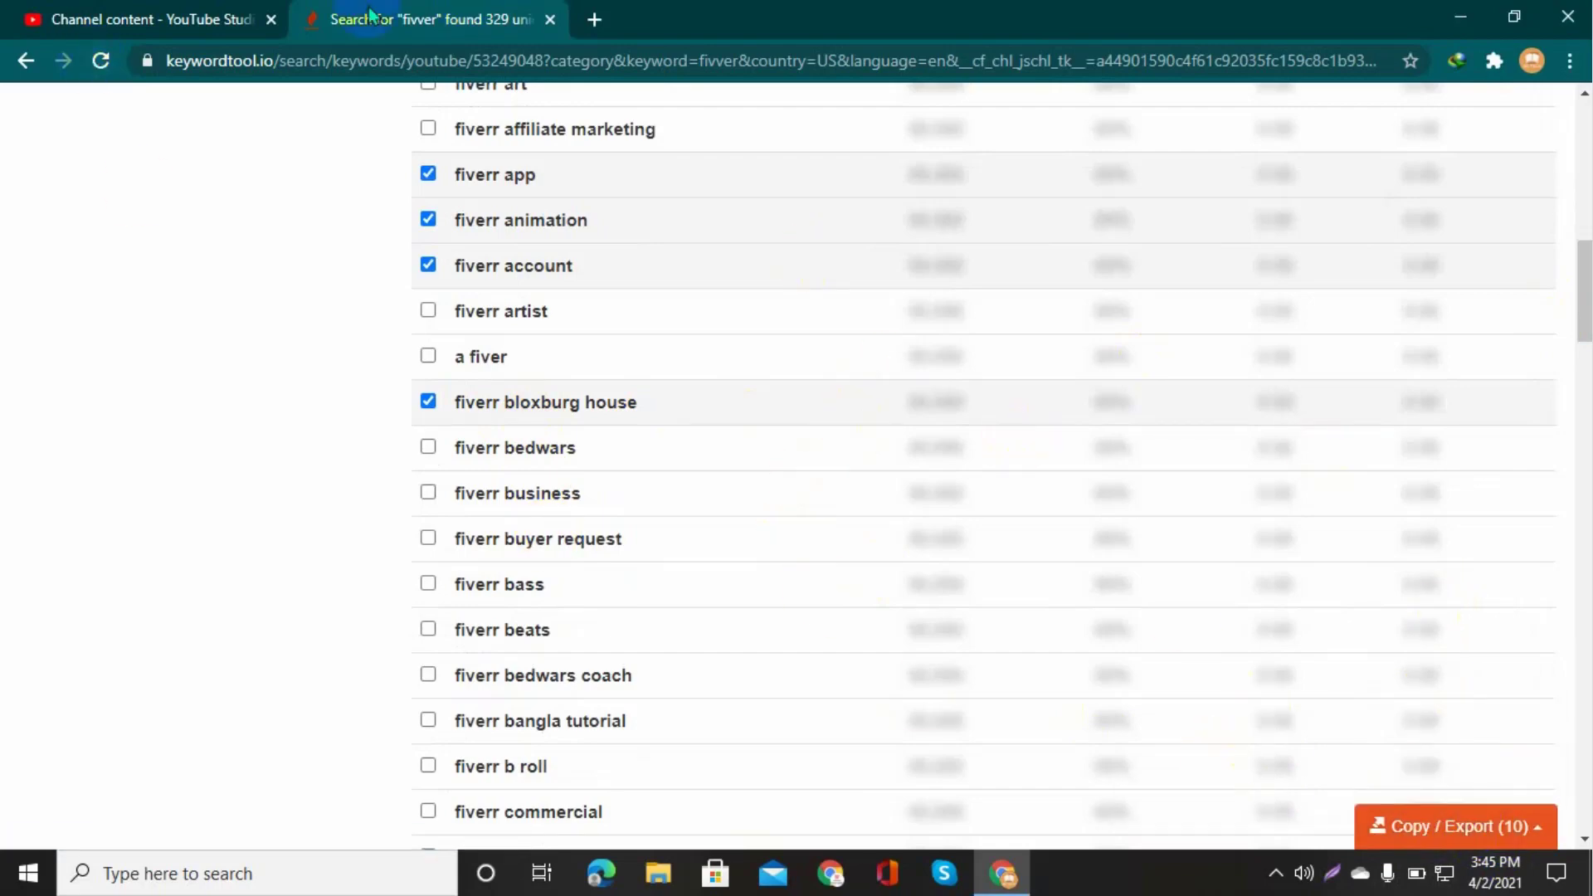
{"action": "left_click", "coordinate": [145, 12]}
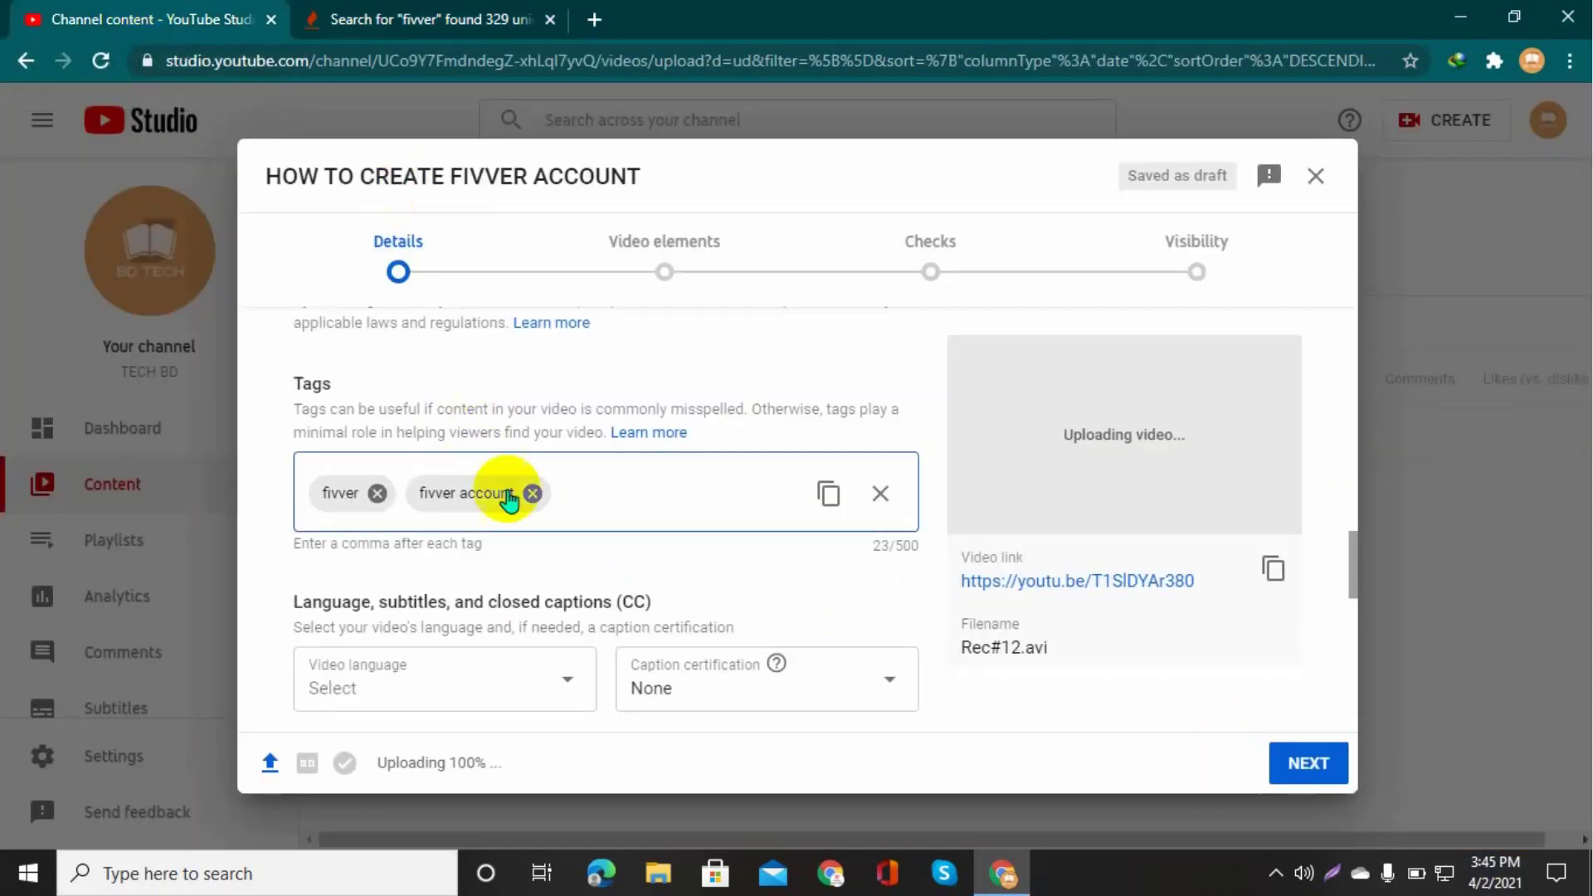
{"action": "right_click", "coordinate": [586, 490]}
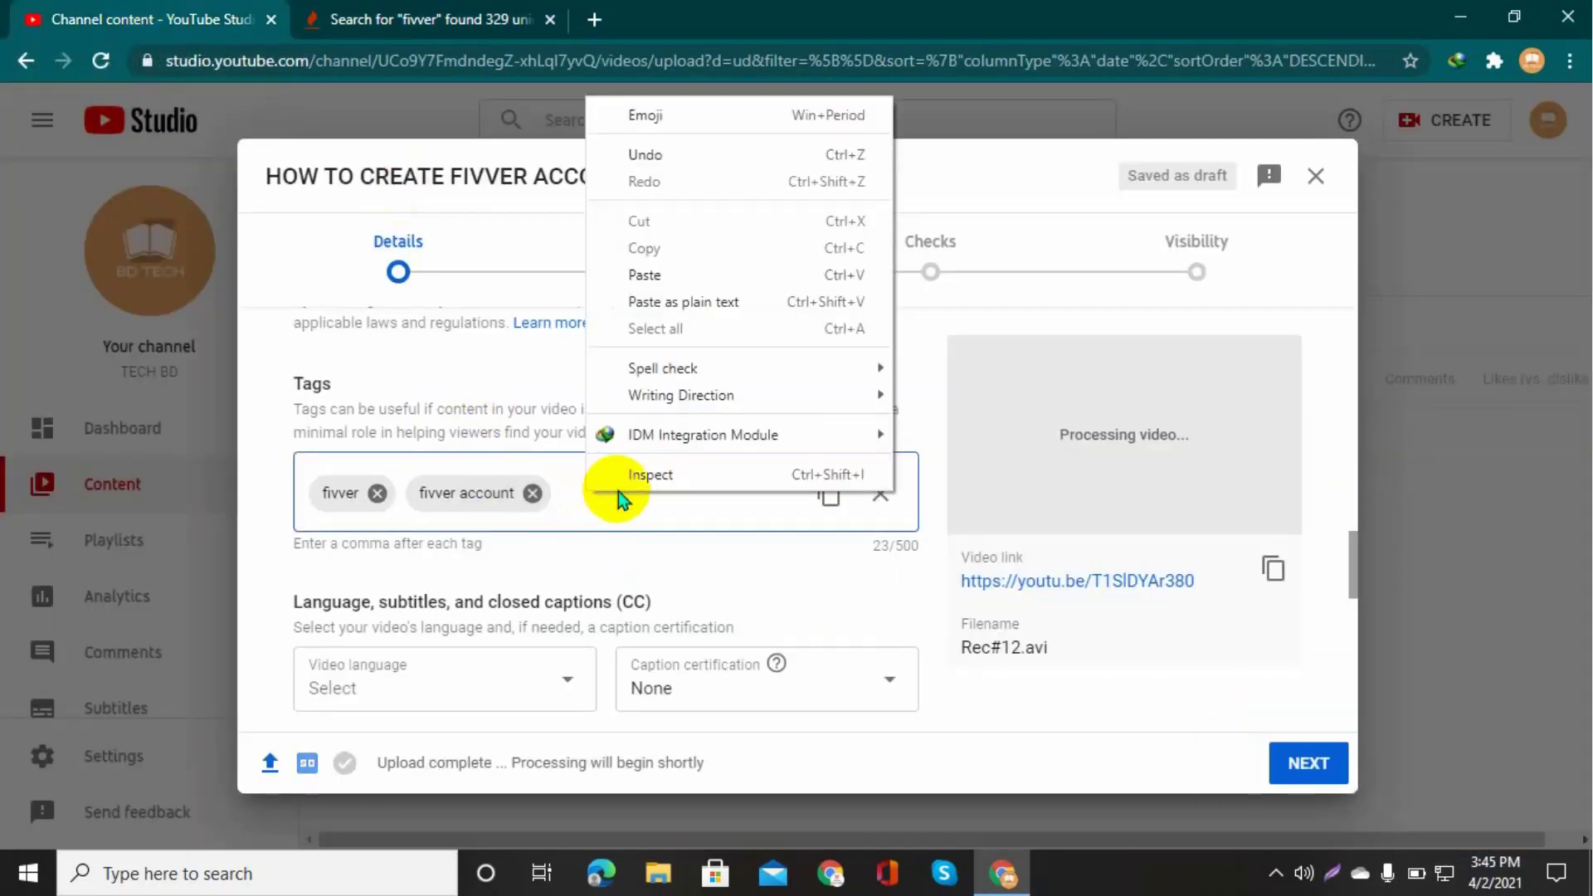
{"action": "left_click", "coordinate": [676, 271]}
Set the video's category to Science & Technology
{"action": "scroll", "coordinate": [588, 612], "scroll_direction": "down", "scroll_amount": 5}
{"action": "scroll", "coordinate": [590, 611], "scroll_direction": "up", "scroll_amount": 5}
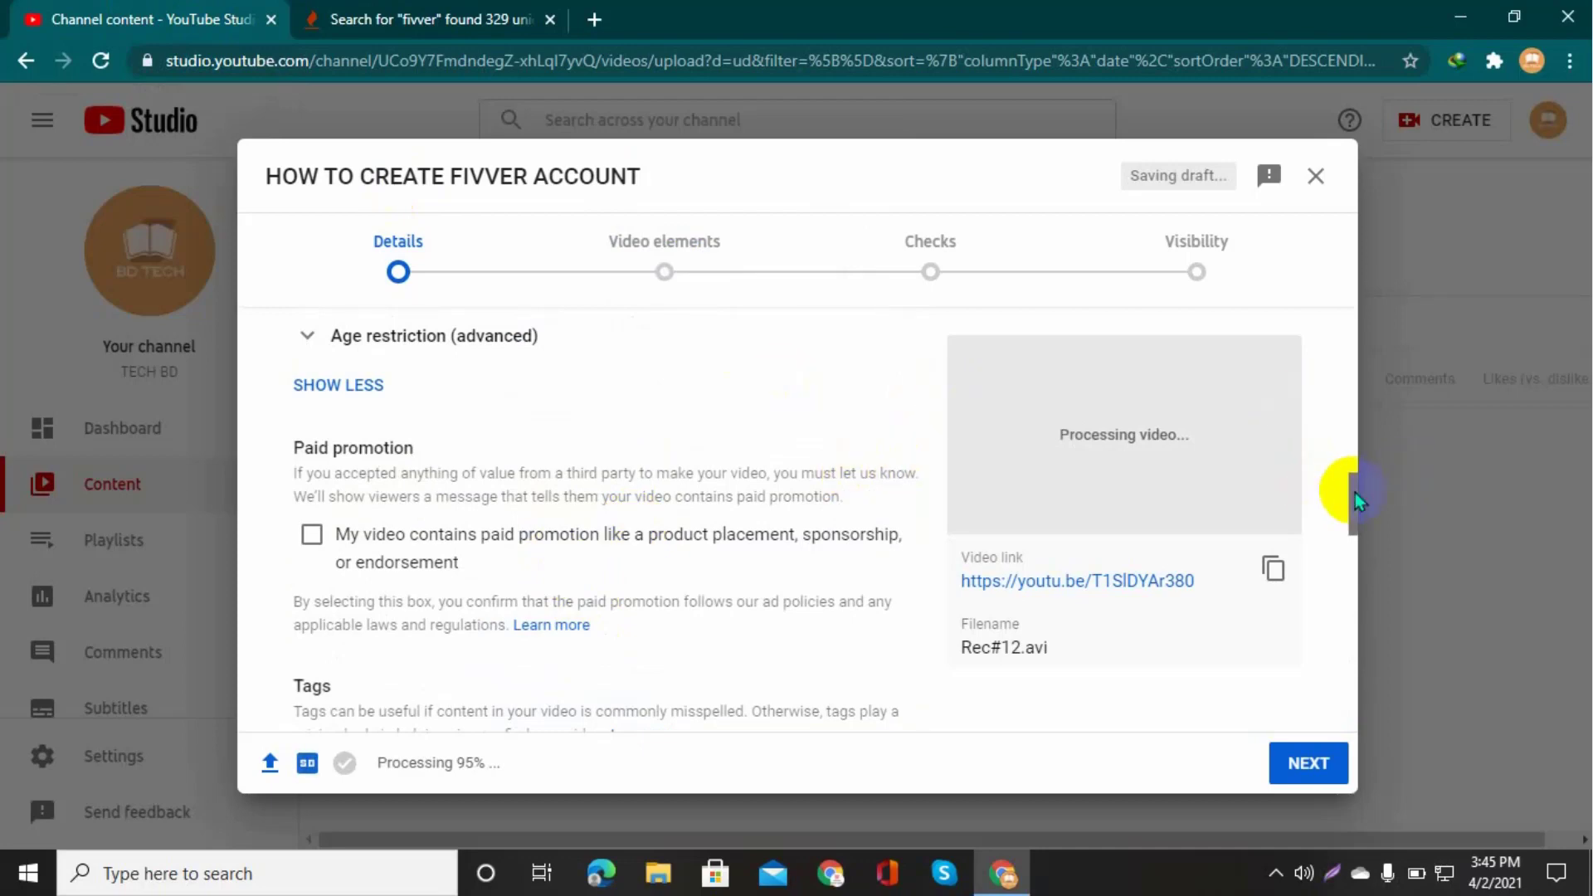
{"action": "left_click_drag", "start_coordinate": [1356, 492], "coordinate": [1367, 664]}
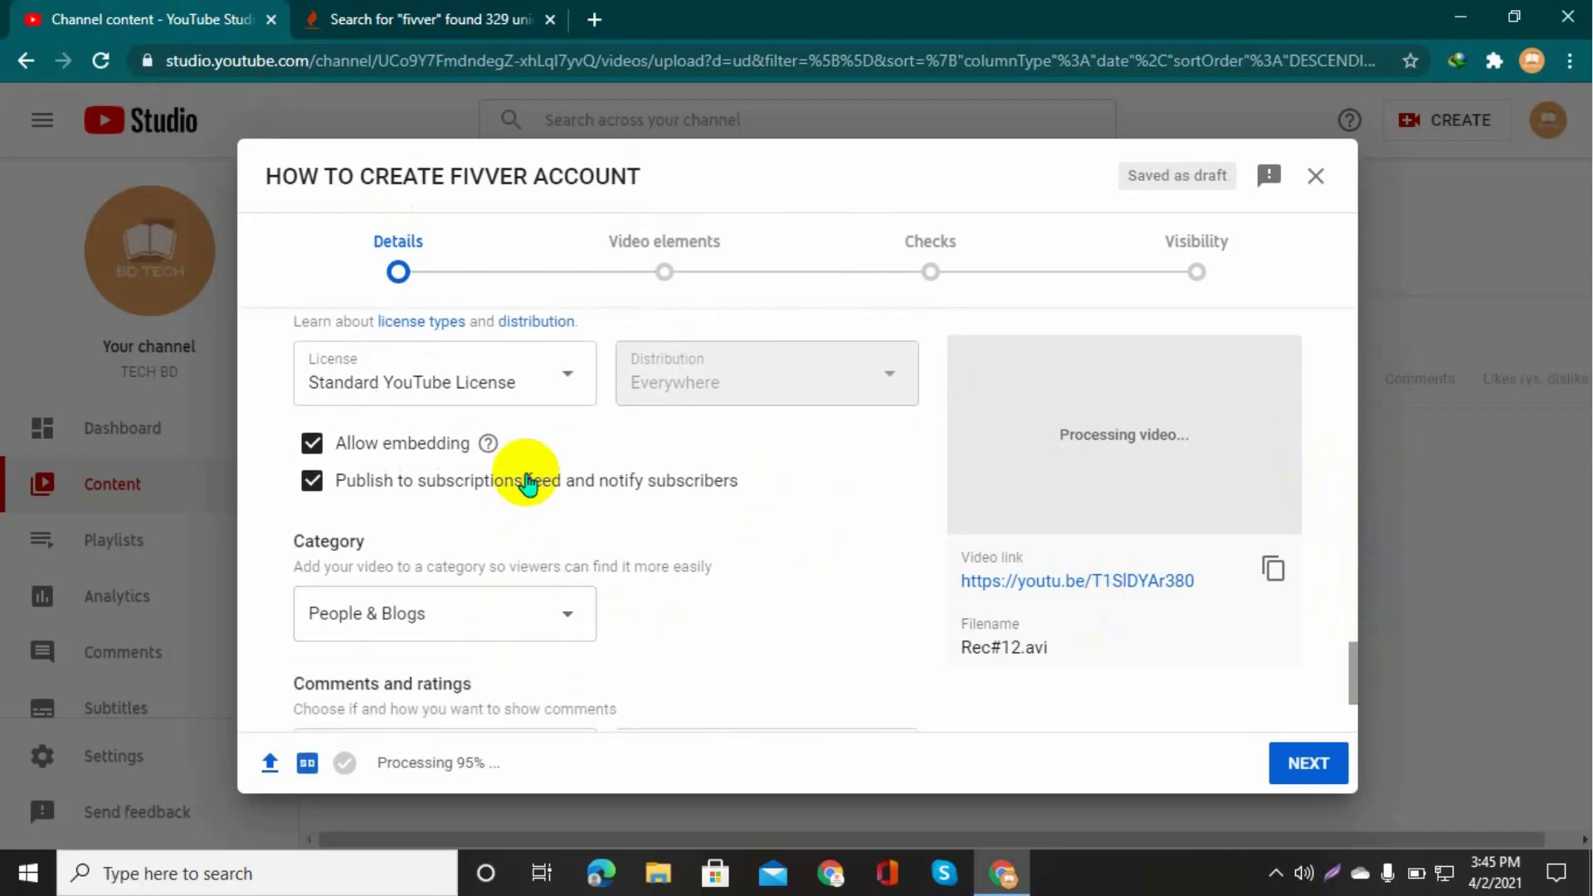
{"action": "left_click", "coordinate": [551, 619]}
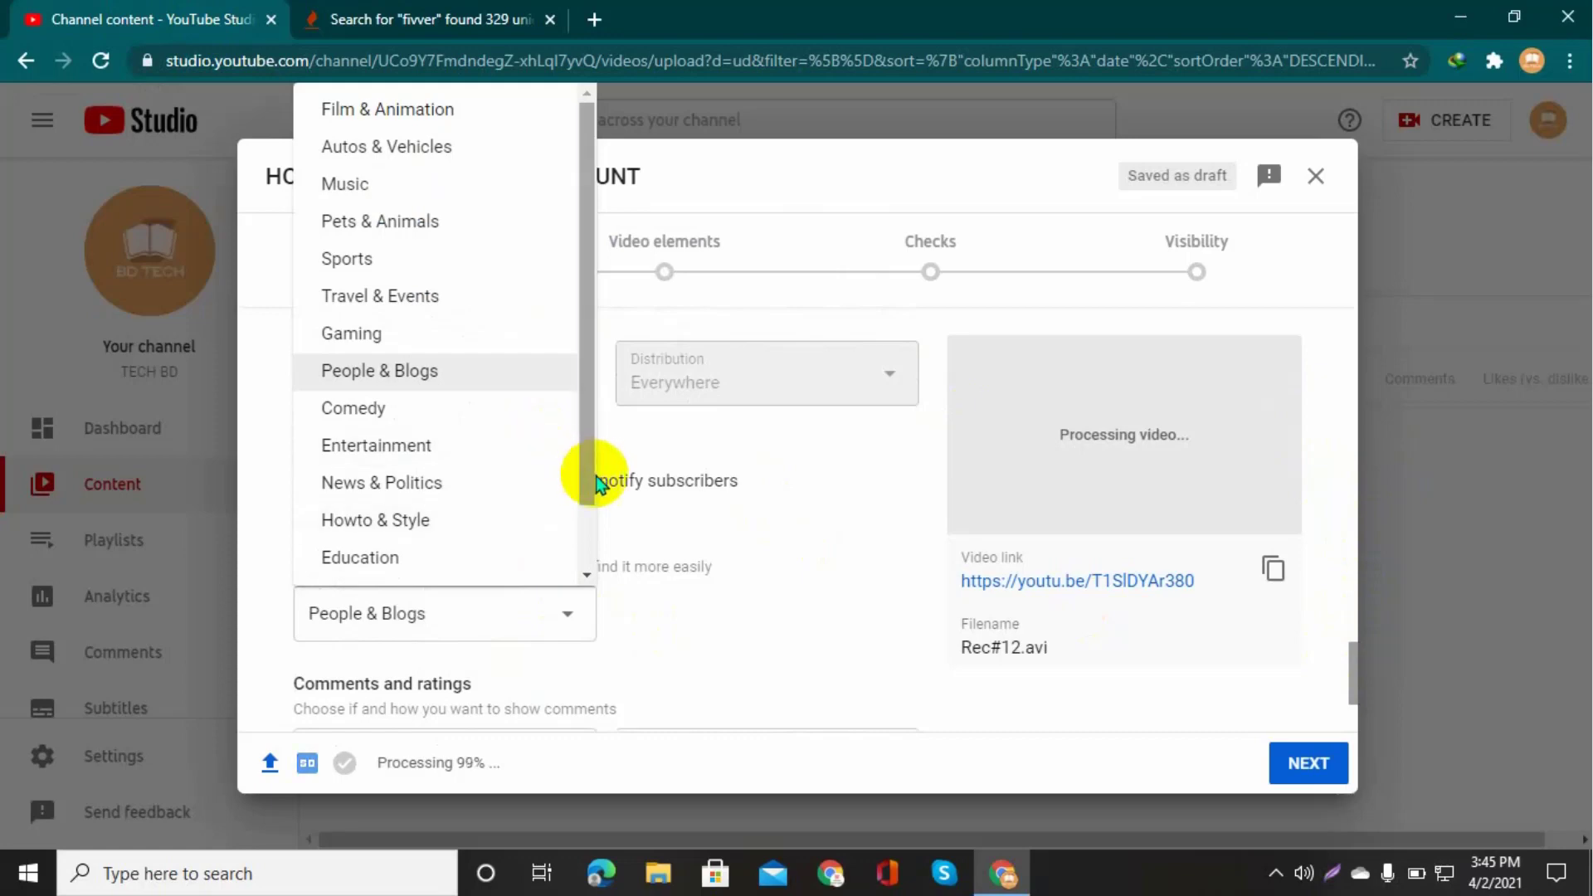
{"action": "left_click_drag", "start_coordinate": [586, 463], "coordinate": [580, 535]}
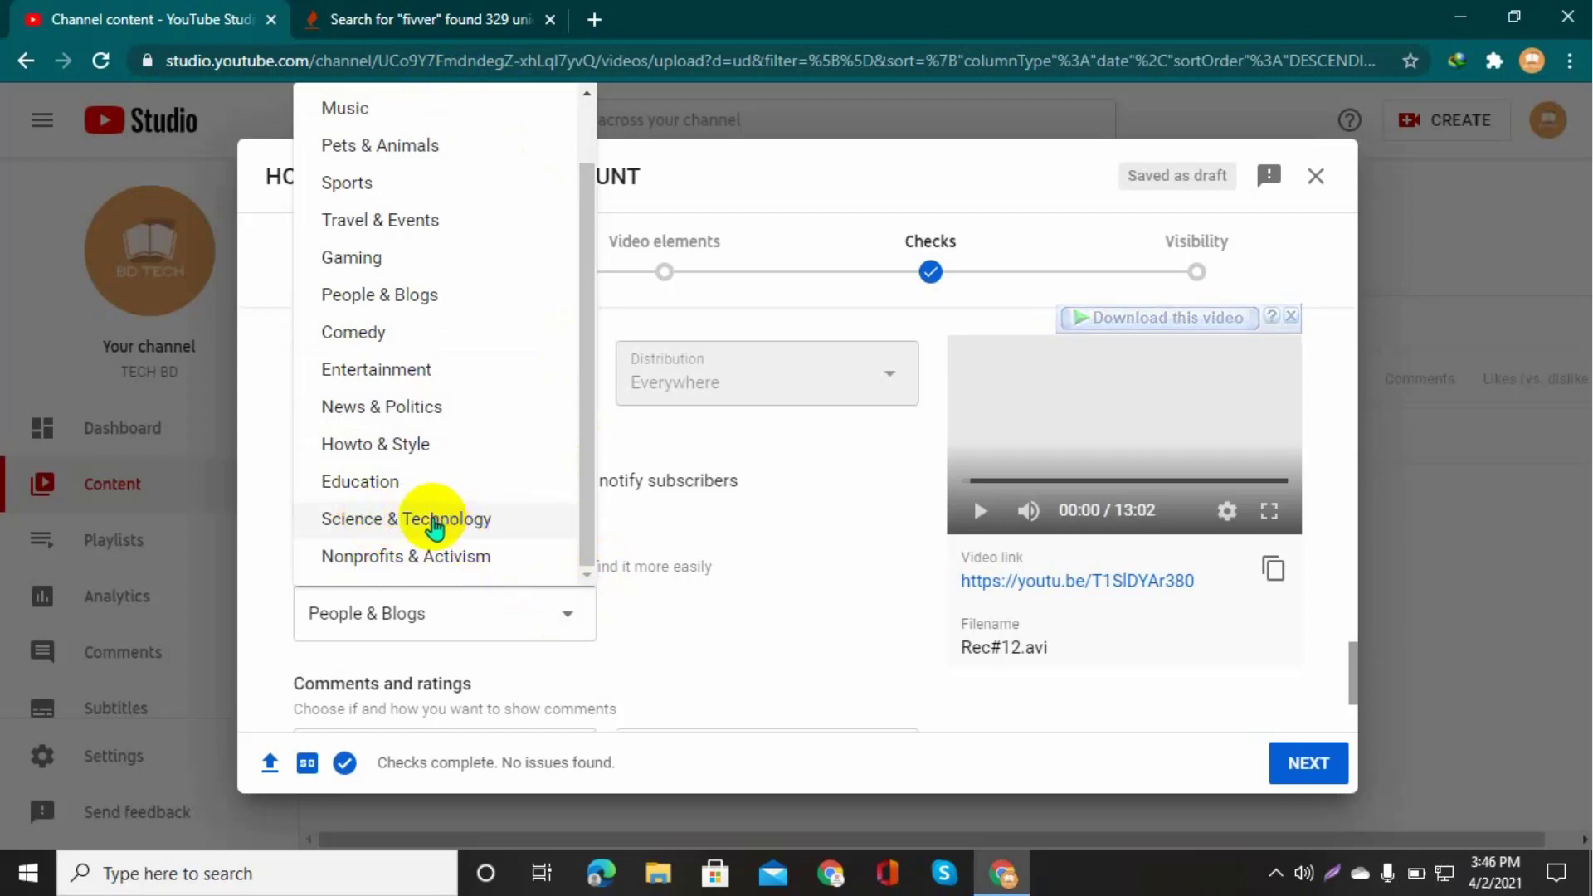
{"action": "left_click", "coordinate": [484, 531]}
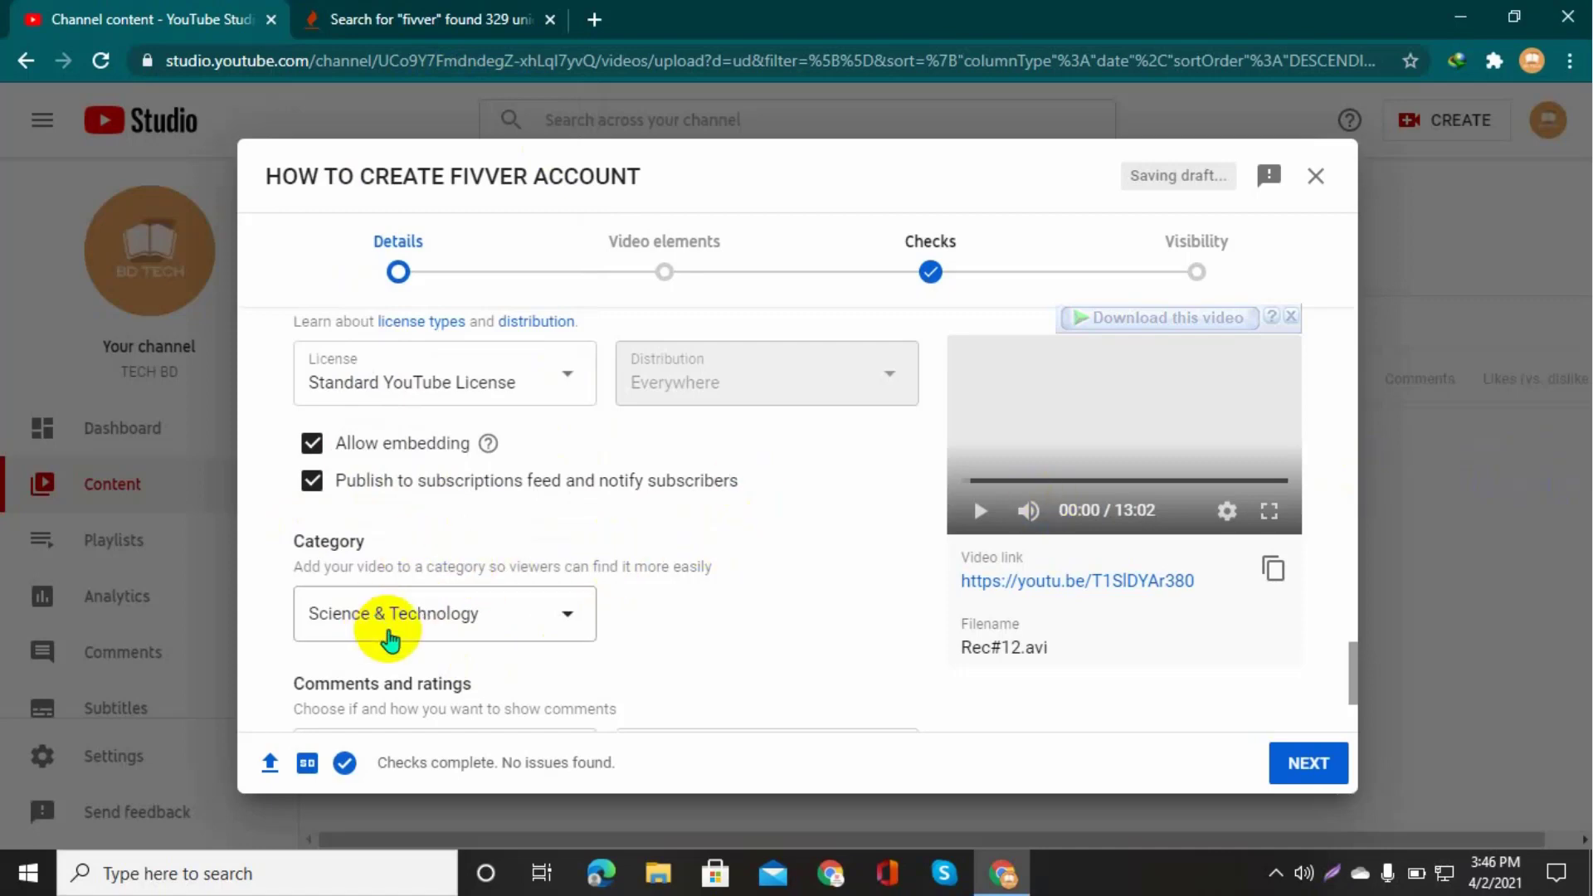
Review the video's details, including the title, description, tags, category and comment settings
{"action": "scroll", "coordinate": [569, 594], "scroll_direction": "up", "scroll_amount": 10}
{"action": "scroll", "coordinate": [570, 594], "scroll_direction": "down", "scroll_amount": 10}
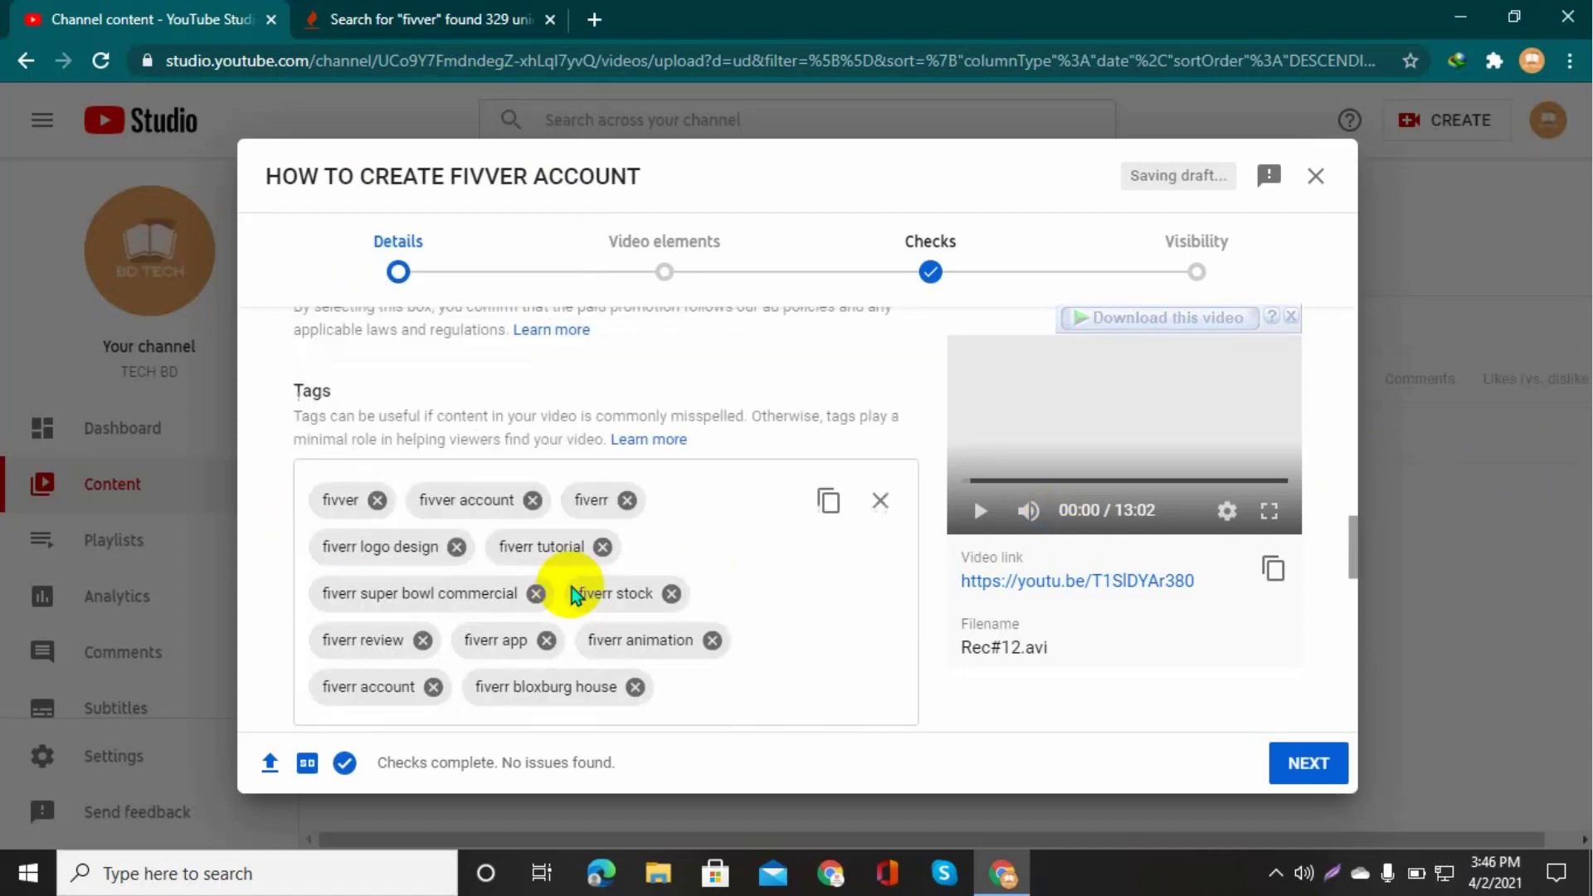
{"action": "scroll", "coordinate": [567, 594], "scroll_direction": "down", "scroll_amount": 3}
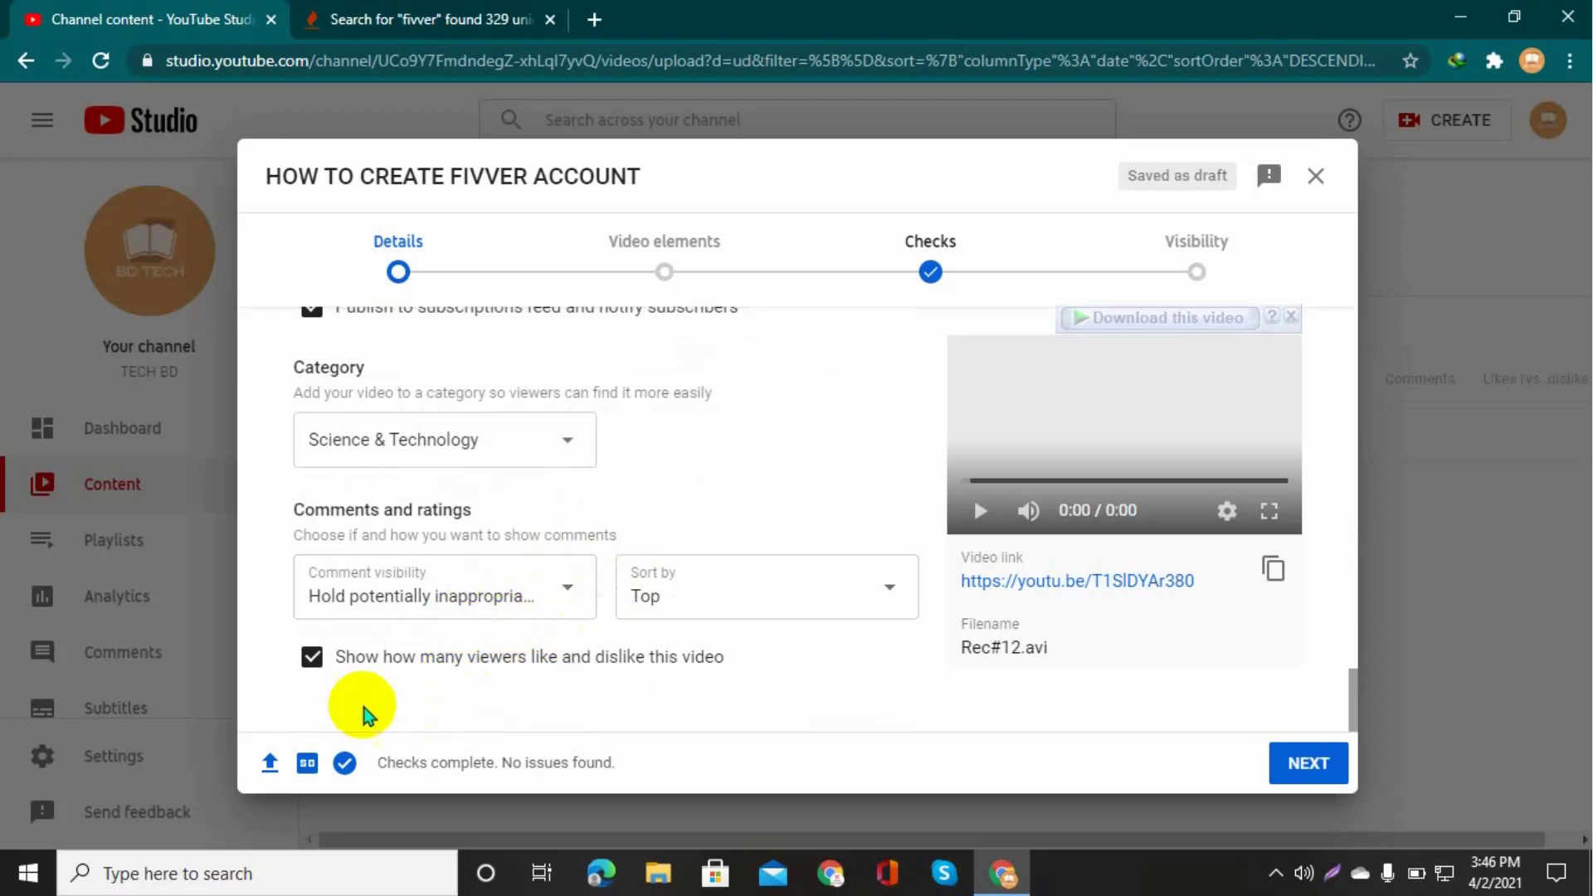
{"action": "scroll", "coordinate": [558, 633], "scroll_direction": "up", "scroll_amount": 15}
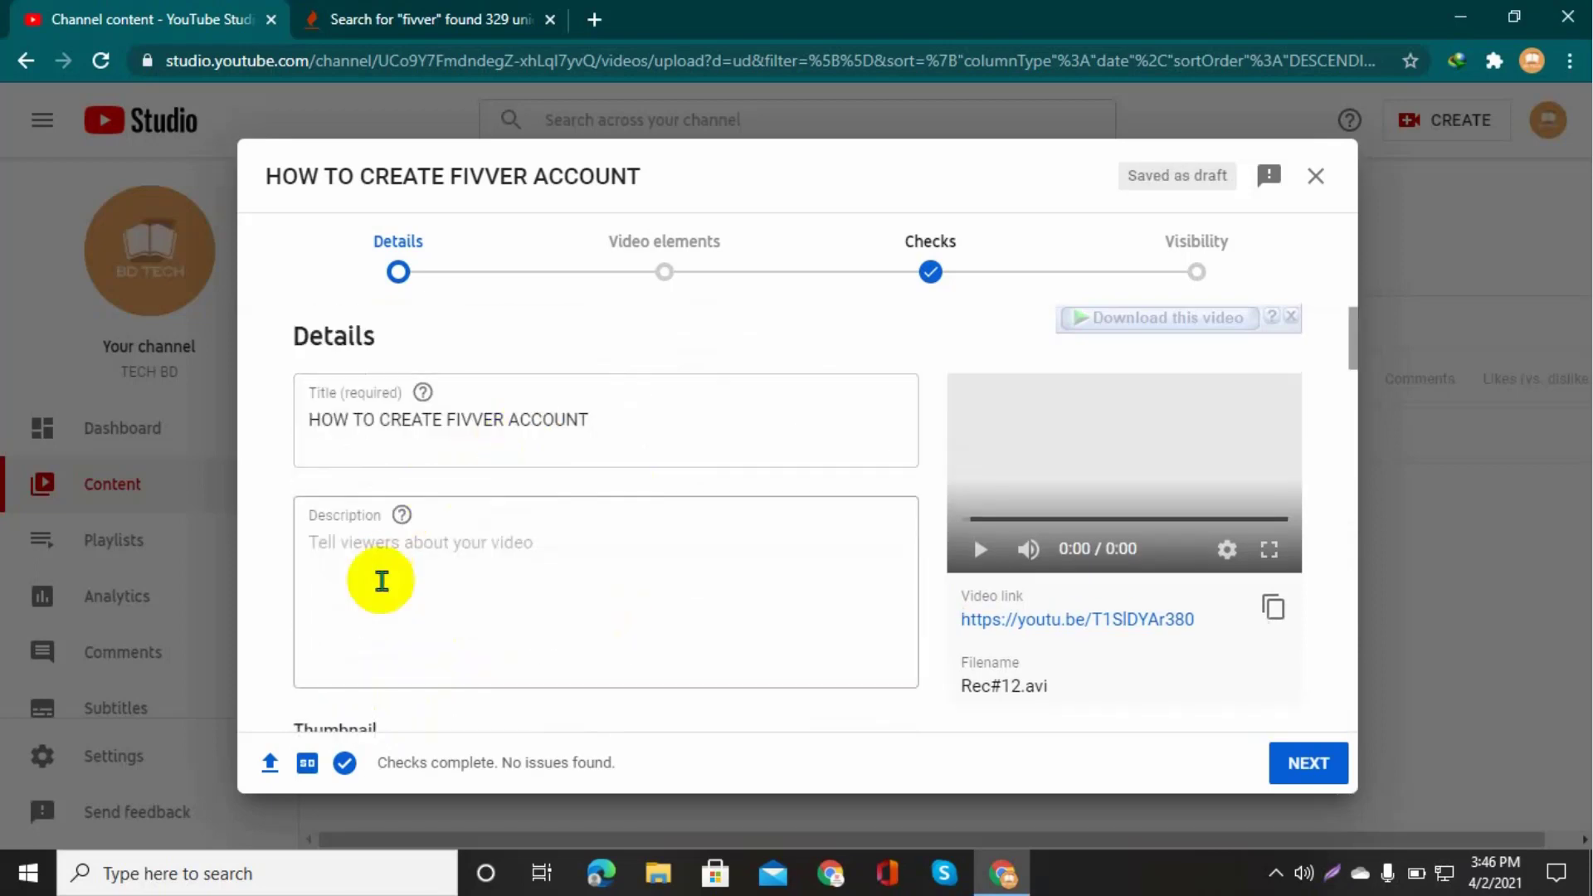
{"action": "left_click", "coordinate": [428, 566]}
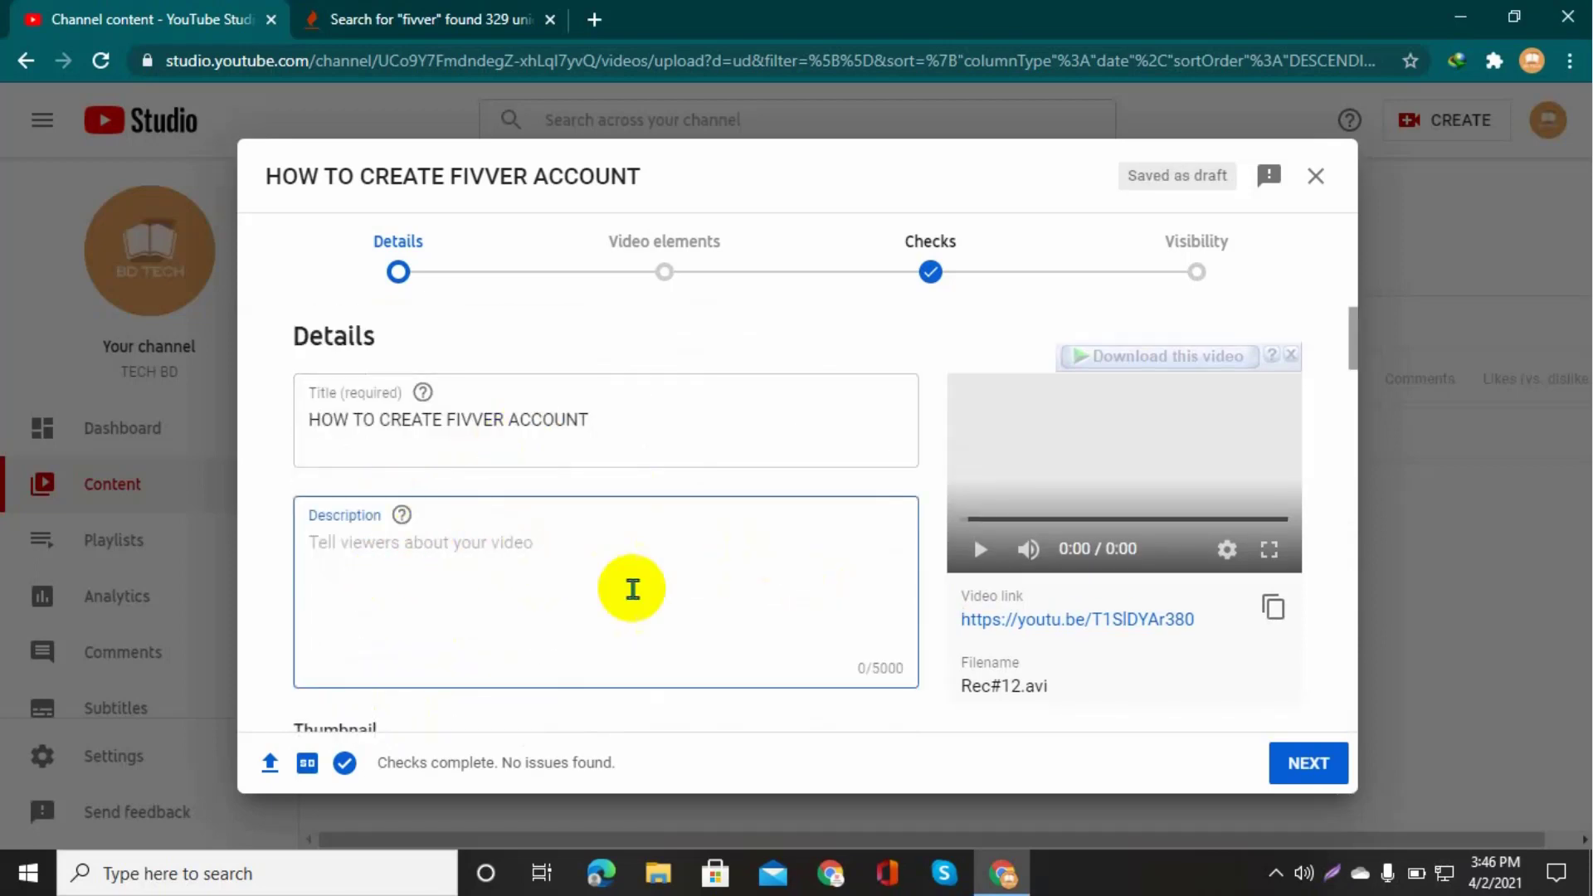
{"action": "scroll", "coordinate": [368, 545], "scroll_direction": "down", "scroll_amount": 10}
{"action": "scroll", "coordinate": [558, 508], "scroll_direction": "up", "scroll_amount": 10}
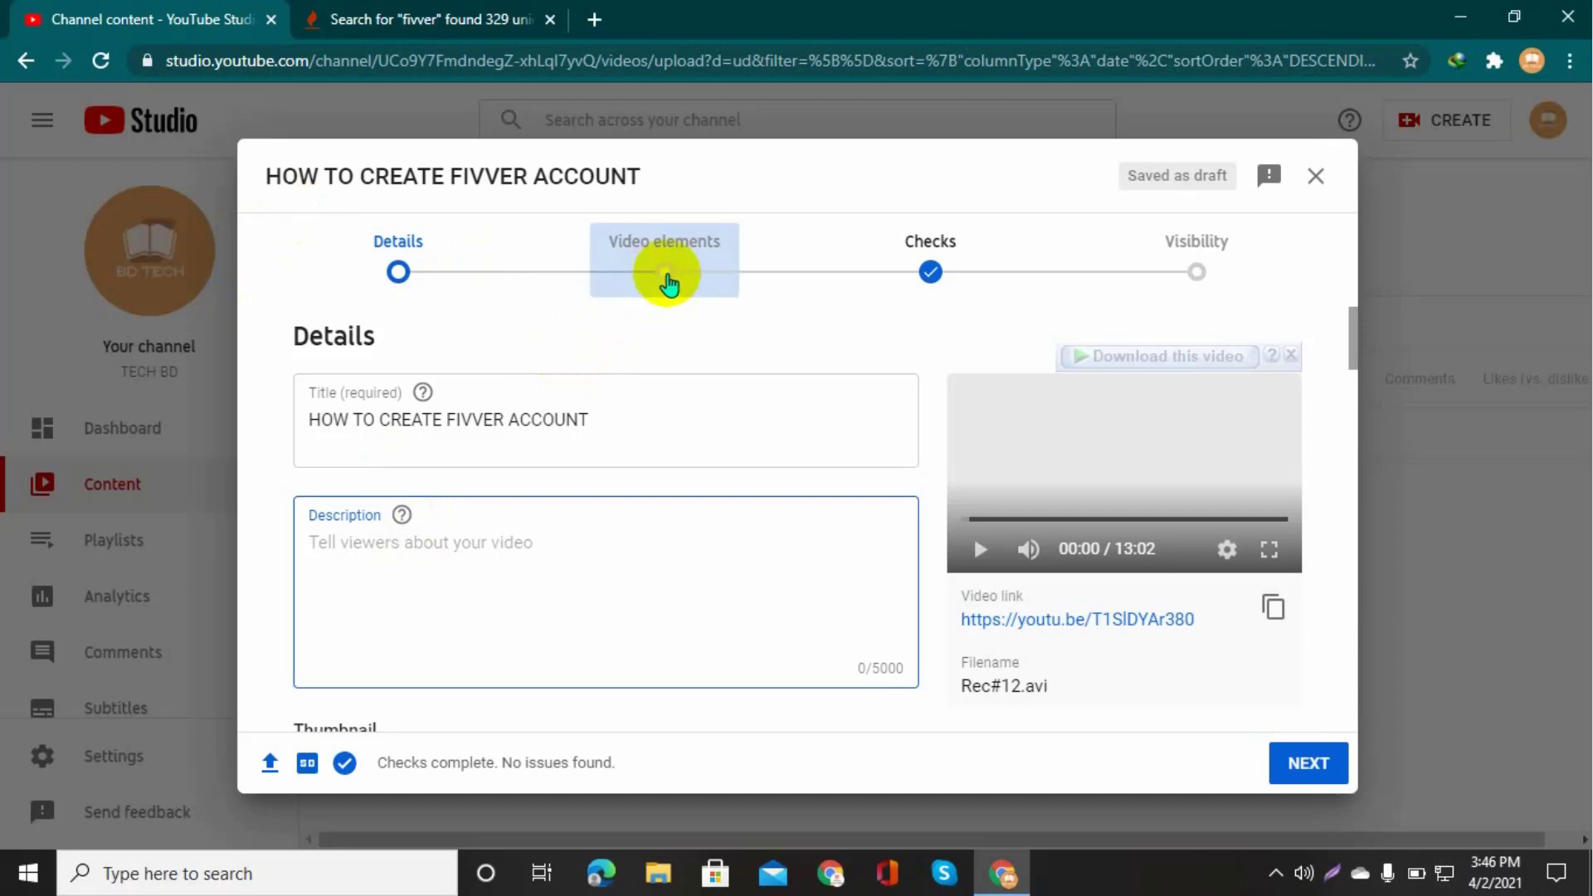
{"action": "scroll", "coordinate": [705, 527], "scroll_direction": "down", "scroll_amount": 15}
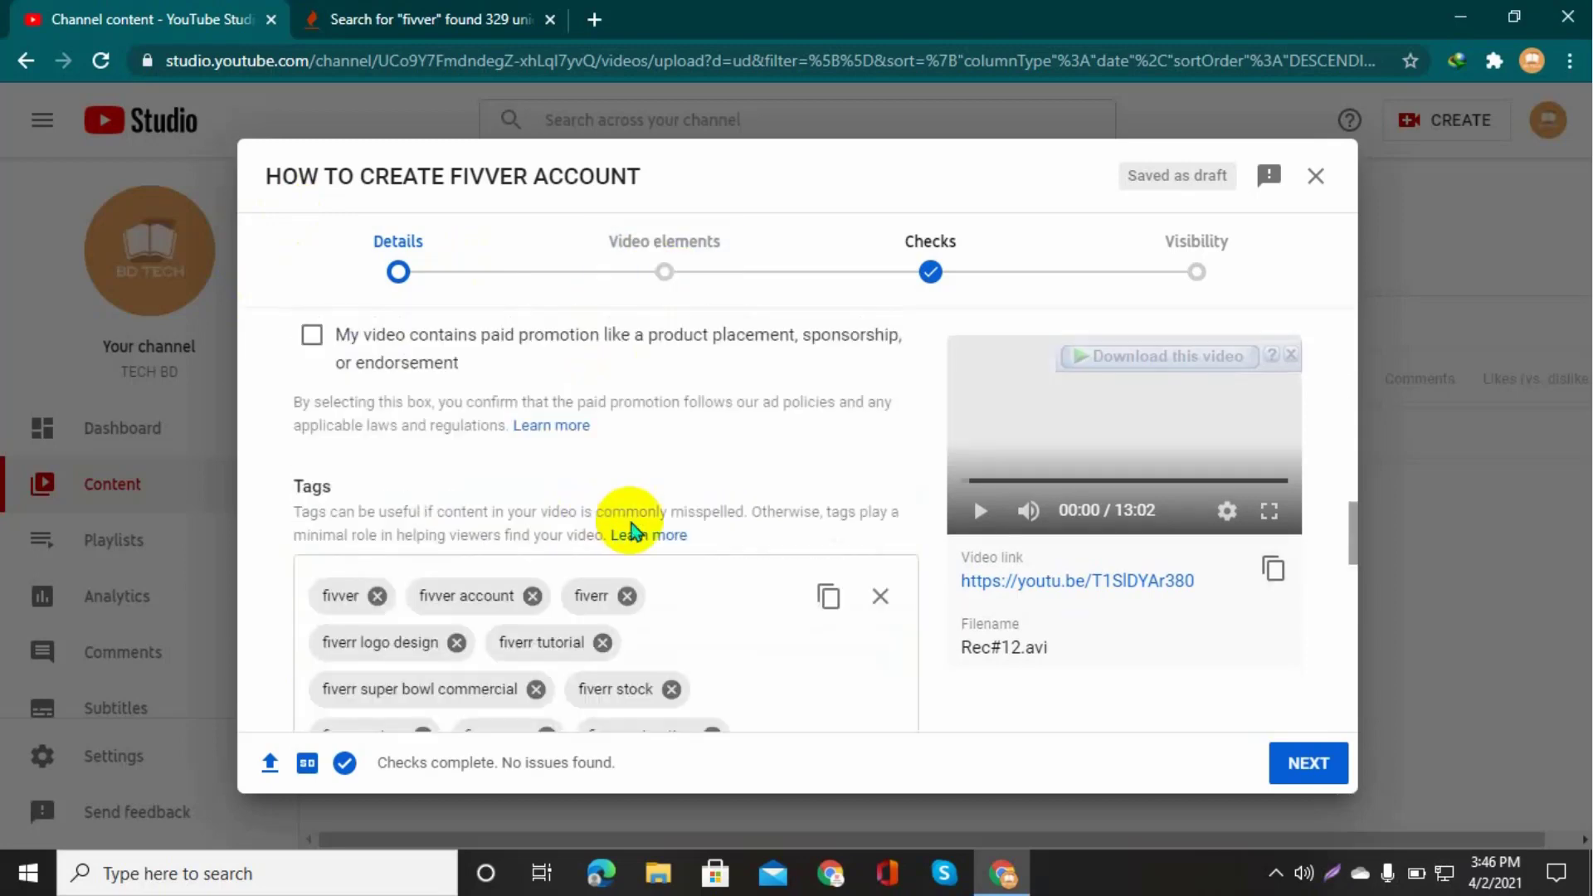
{"action": "scroll", "coordinate": [540, 336], "scroll_direction": "up", "scroll_amount": 15}
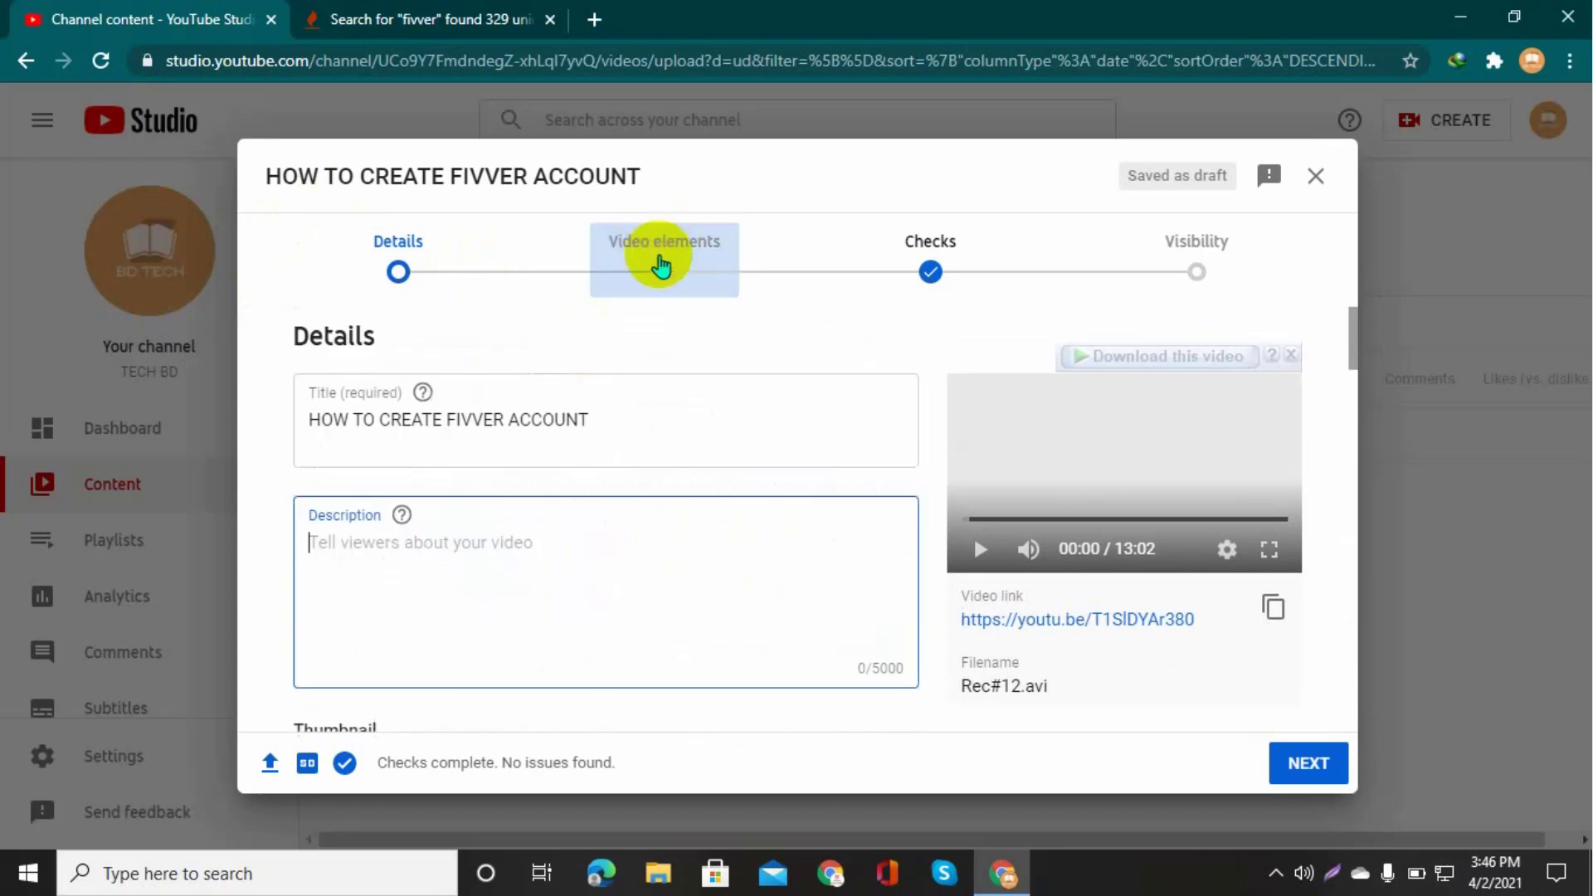
Go through the video elements and copyright checks, dismiss the checks introduction, and proceed to the visibility settings
{"action": "left_click", "coordinate": [664, 269]}
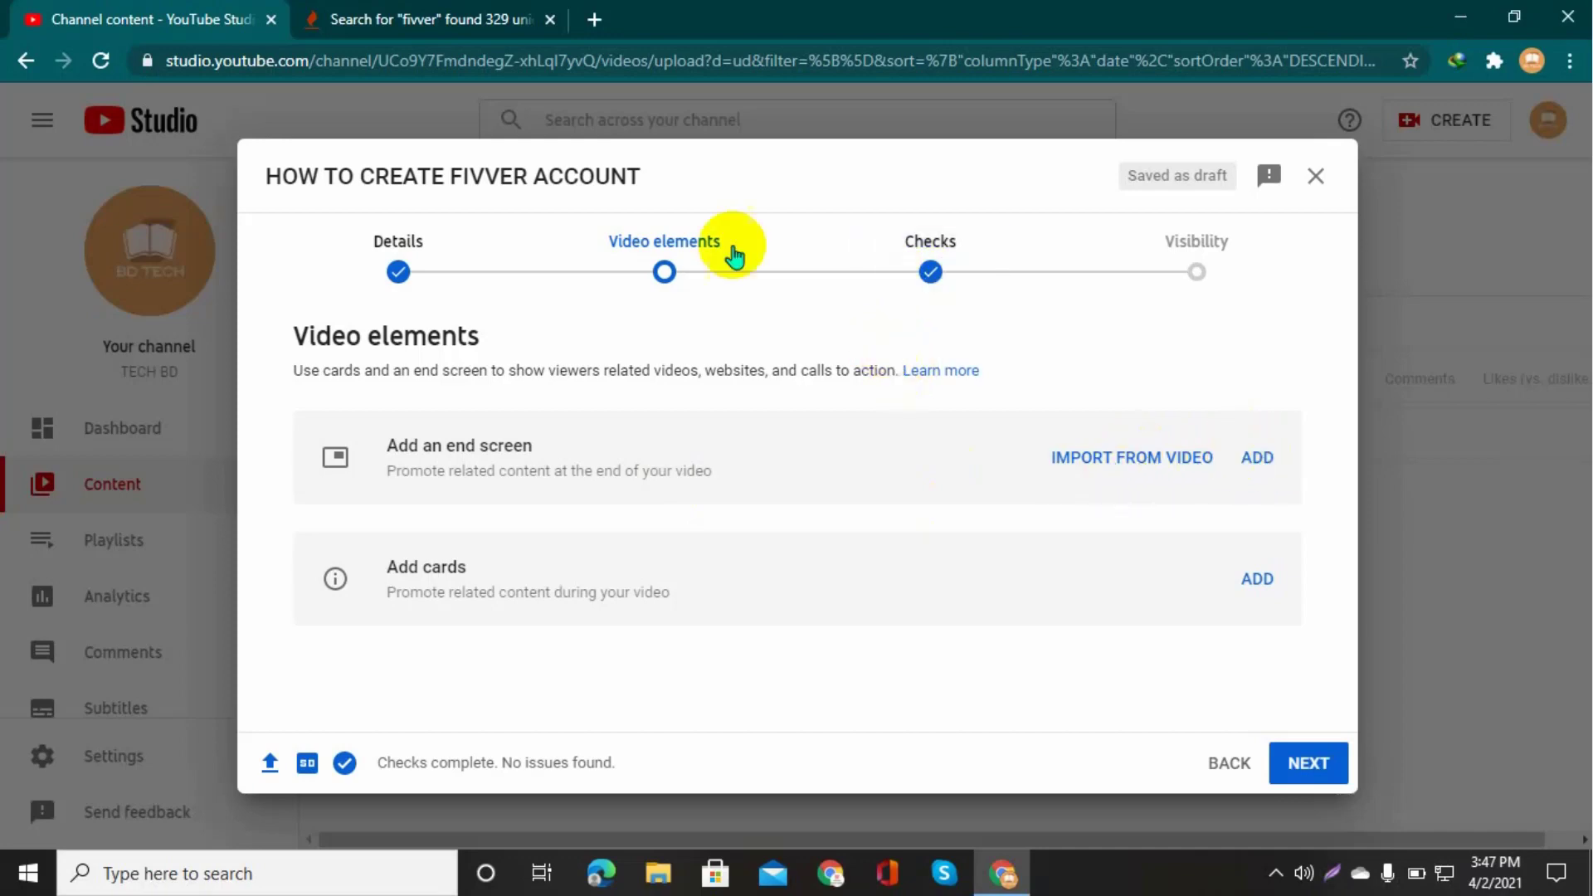
{"action": "left_click", "coordinate": [908, 249]}
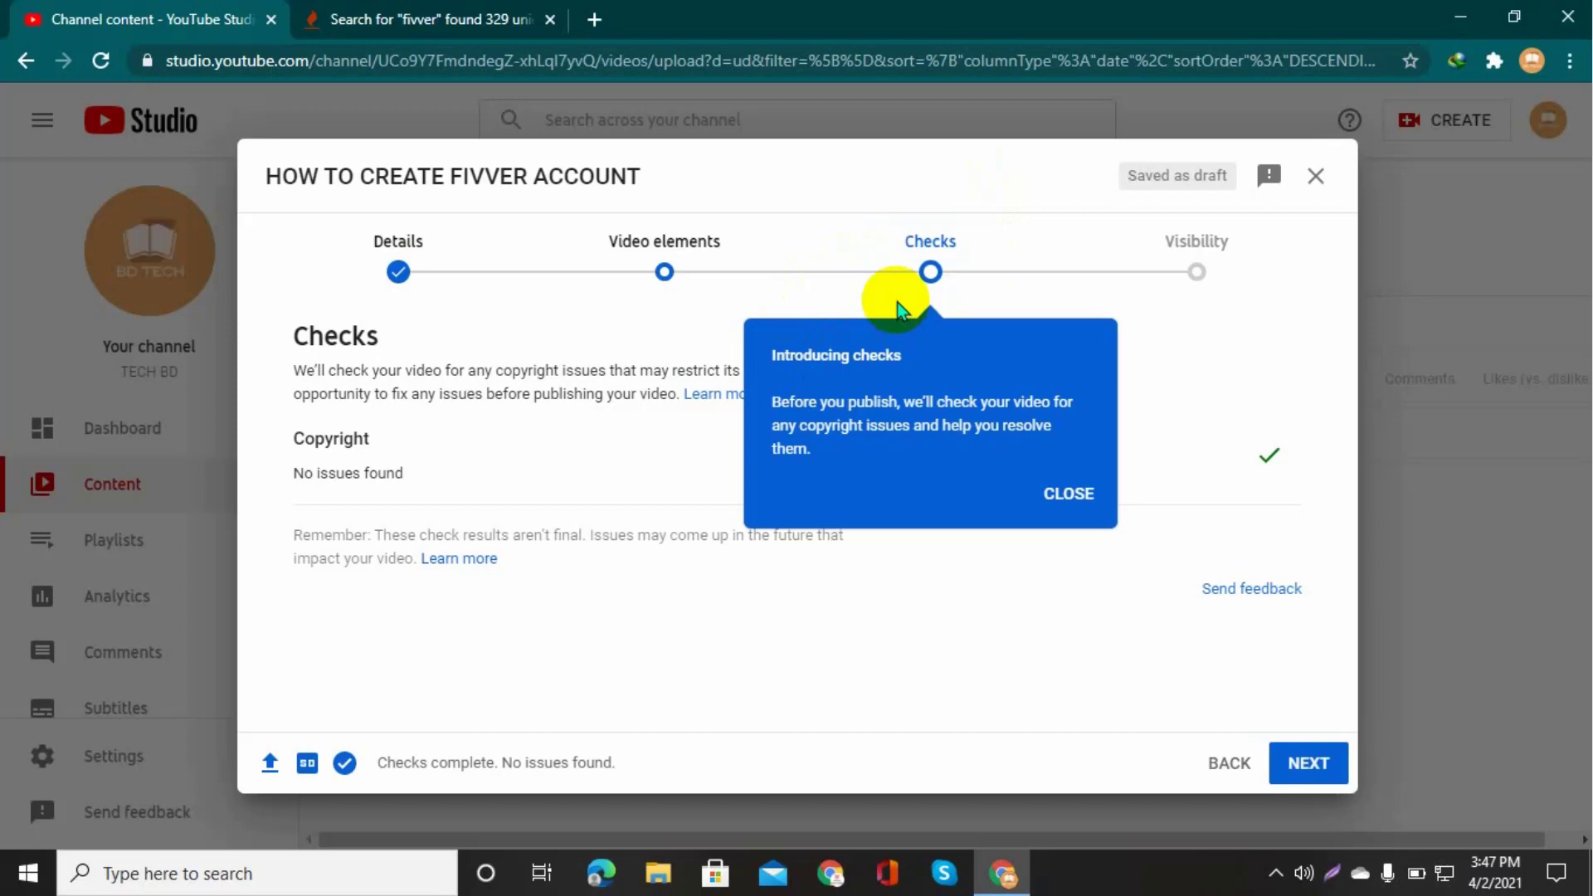
{"action": "left_click", "coordinate": [1062, 492]}
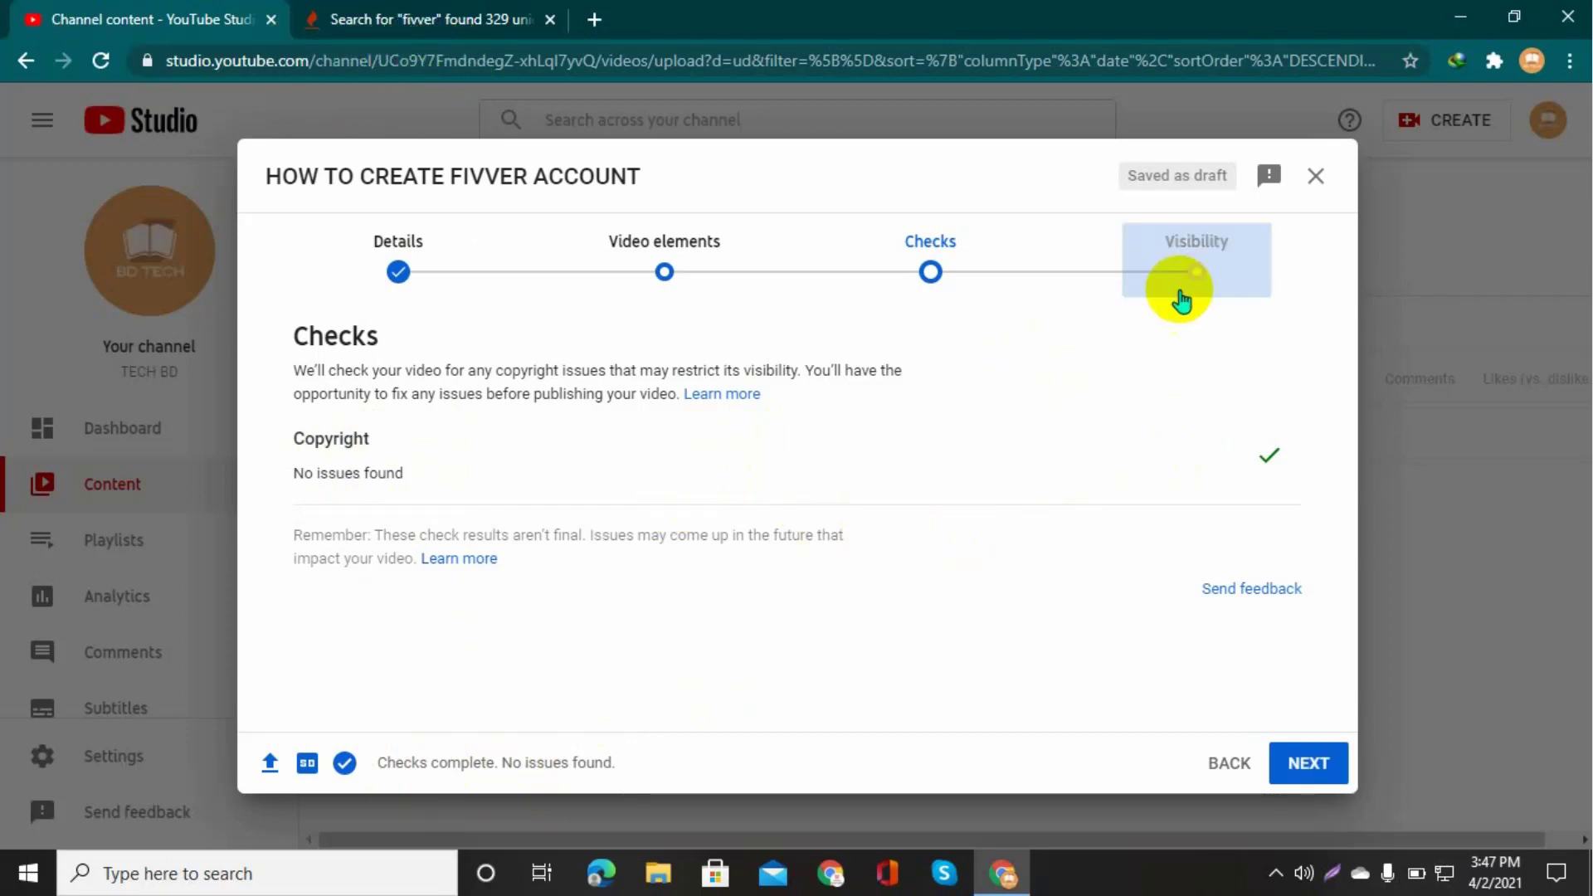
{"action": "left_click", "coordinate": [1309, 761]}
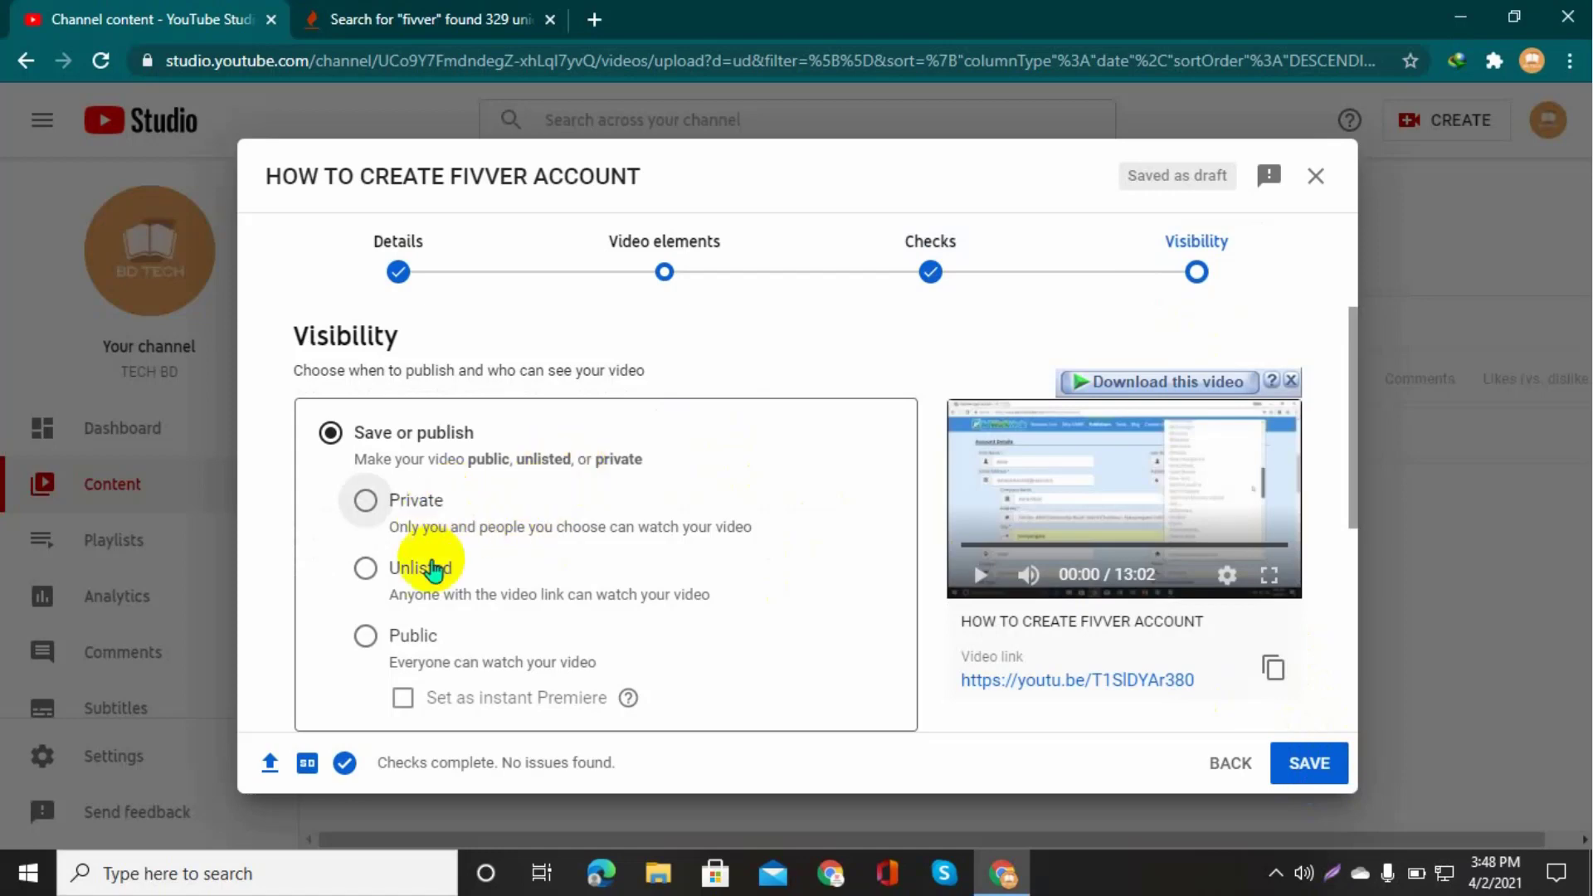
Try the Unlisted and Public visibility options for the video, ending on Public
{"action": "left_click", "coordinate": [425, 573]}
{"action": "left_click", "coordinate": [417, 637]}
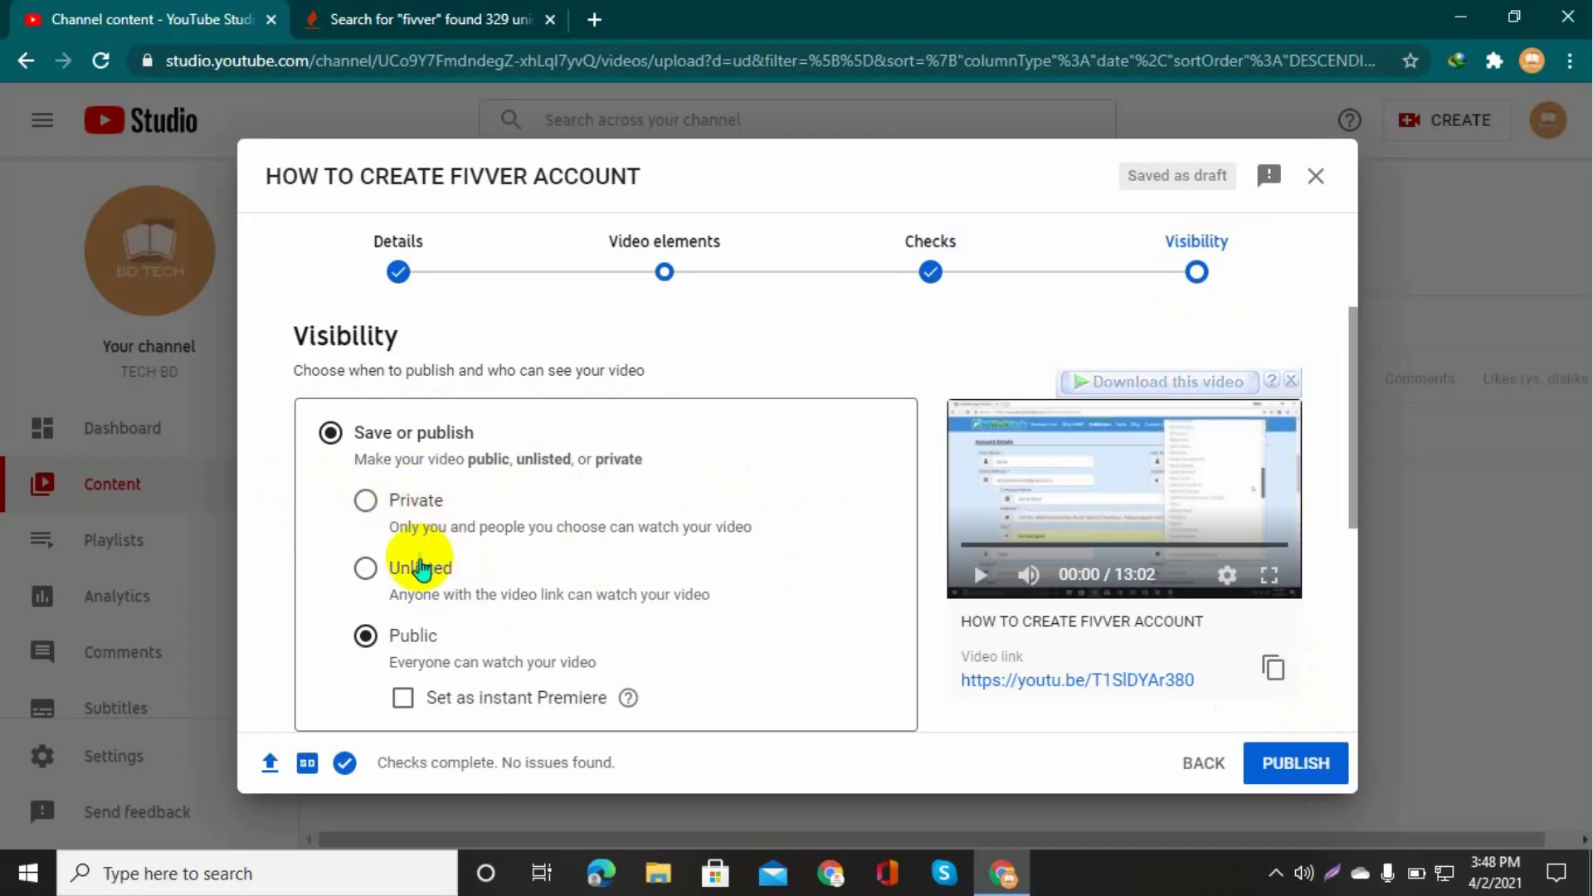
{"action": "left_click", "coordinate": [423, 569]}
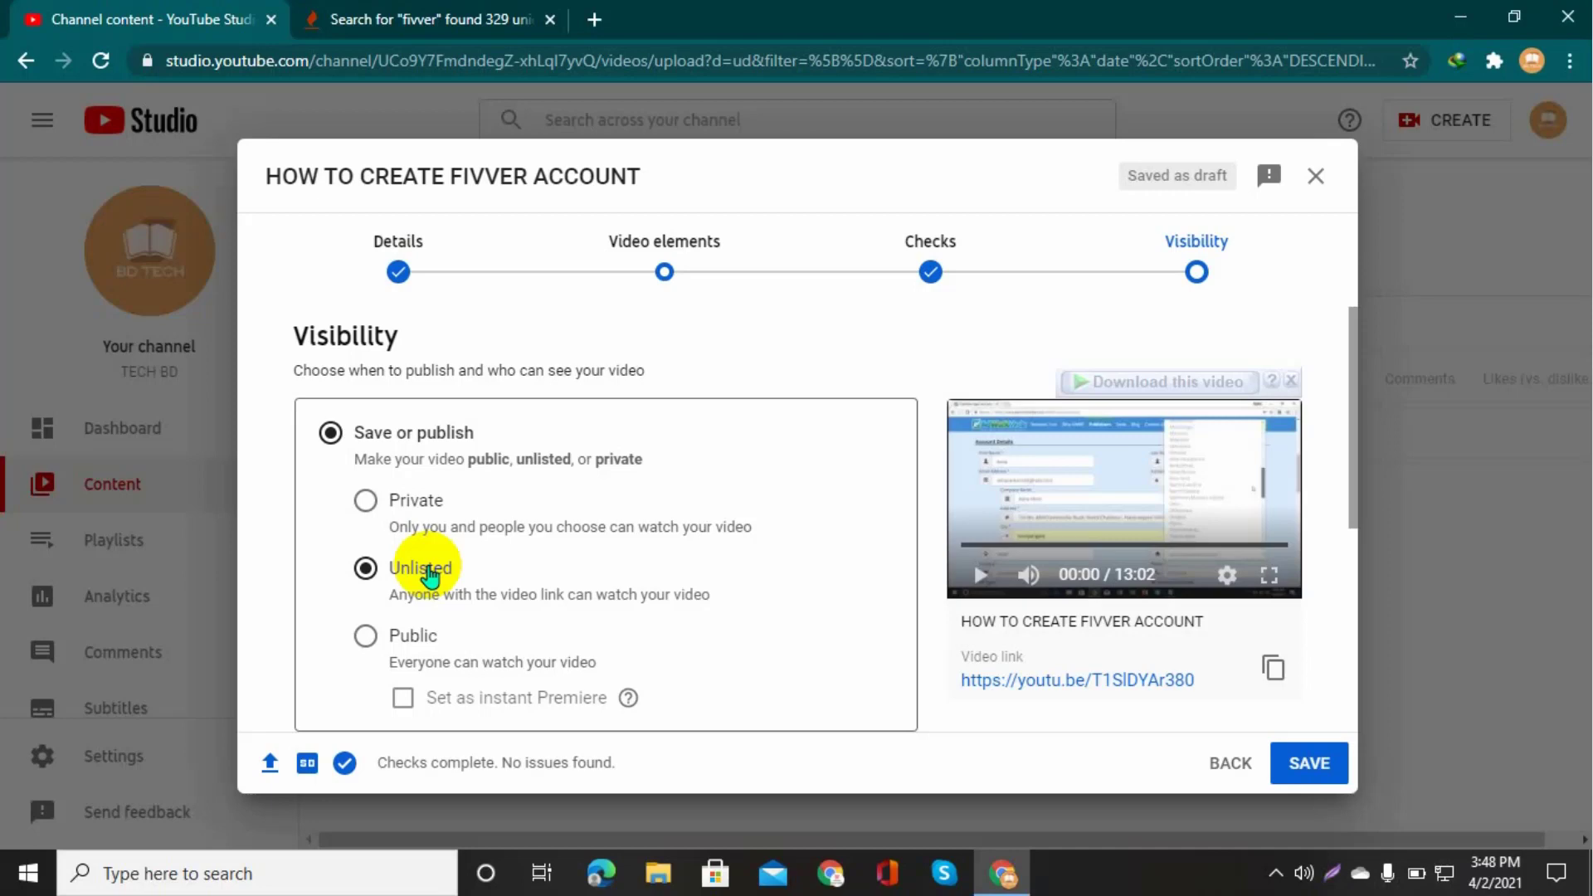
{"action": "left_click", "coordinate": [366, 635]}
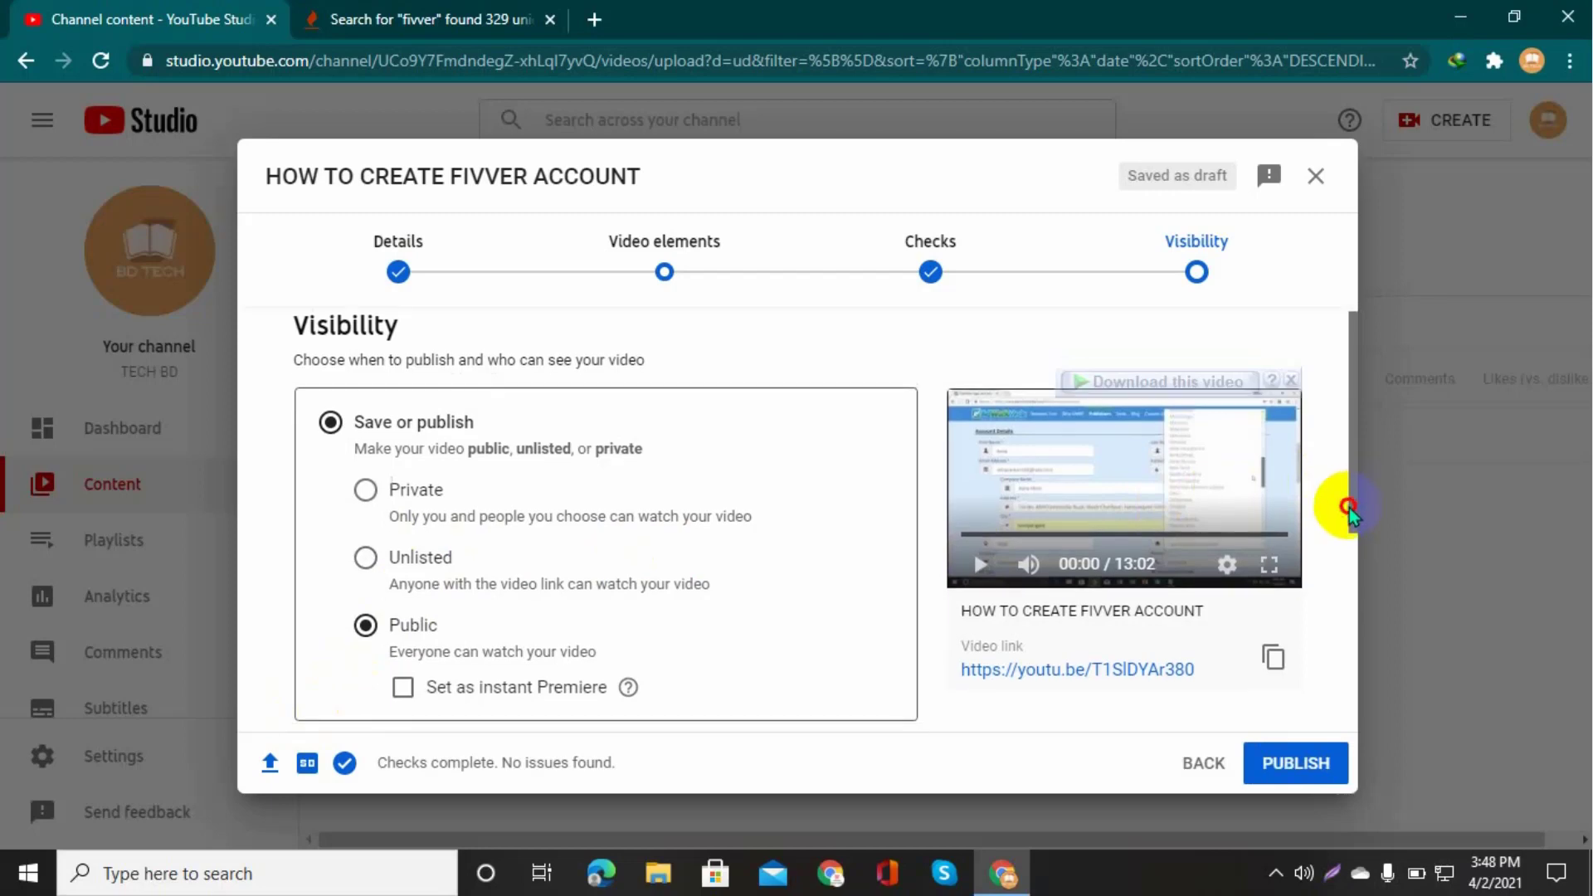
Try the Schedule option for the video and look at its publishing date calendar
{"action": "scroll", "coordinate": [1349, 508], "scroll_direction": "down", "scroll_amount": 3}
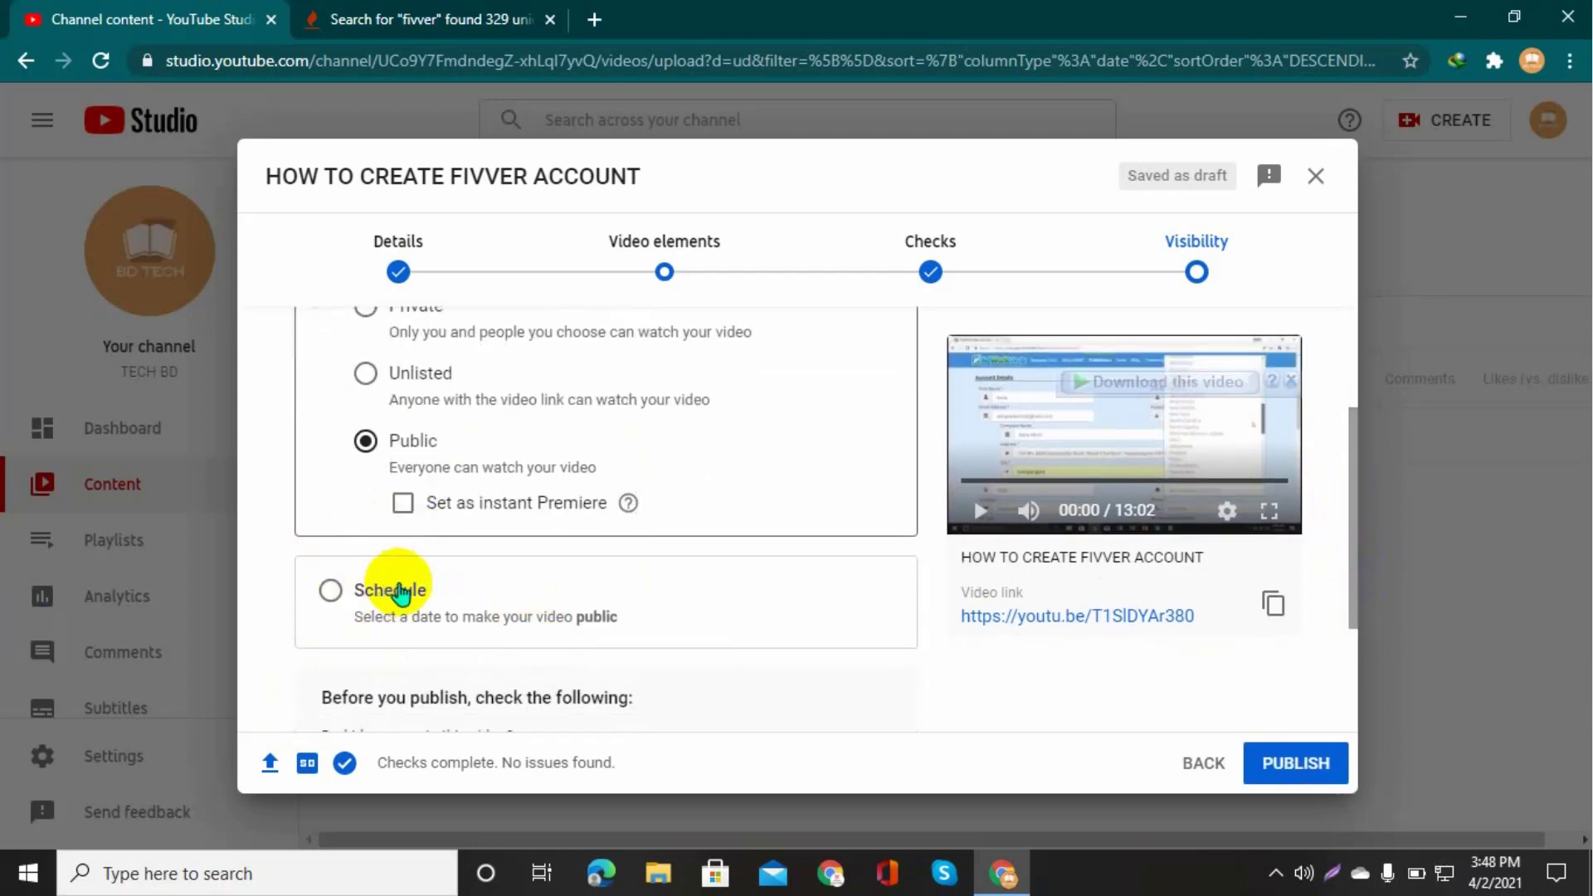
{"action": "left_click", "coordinate": [329, 591]}
{"action": "left_click", "coordinate": [476, 427]}
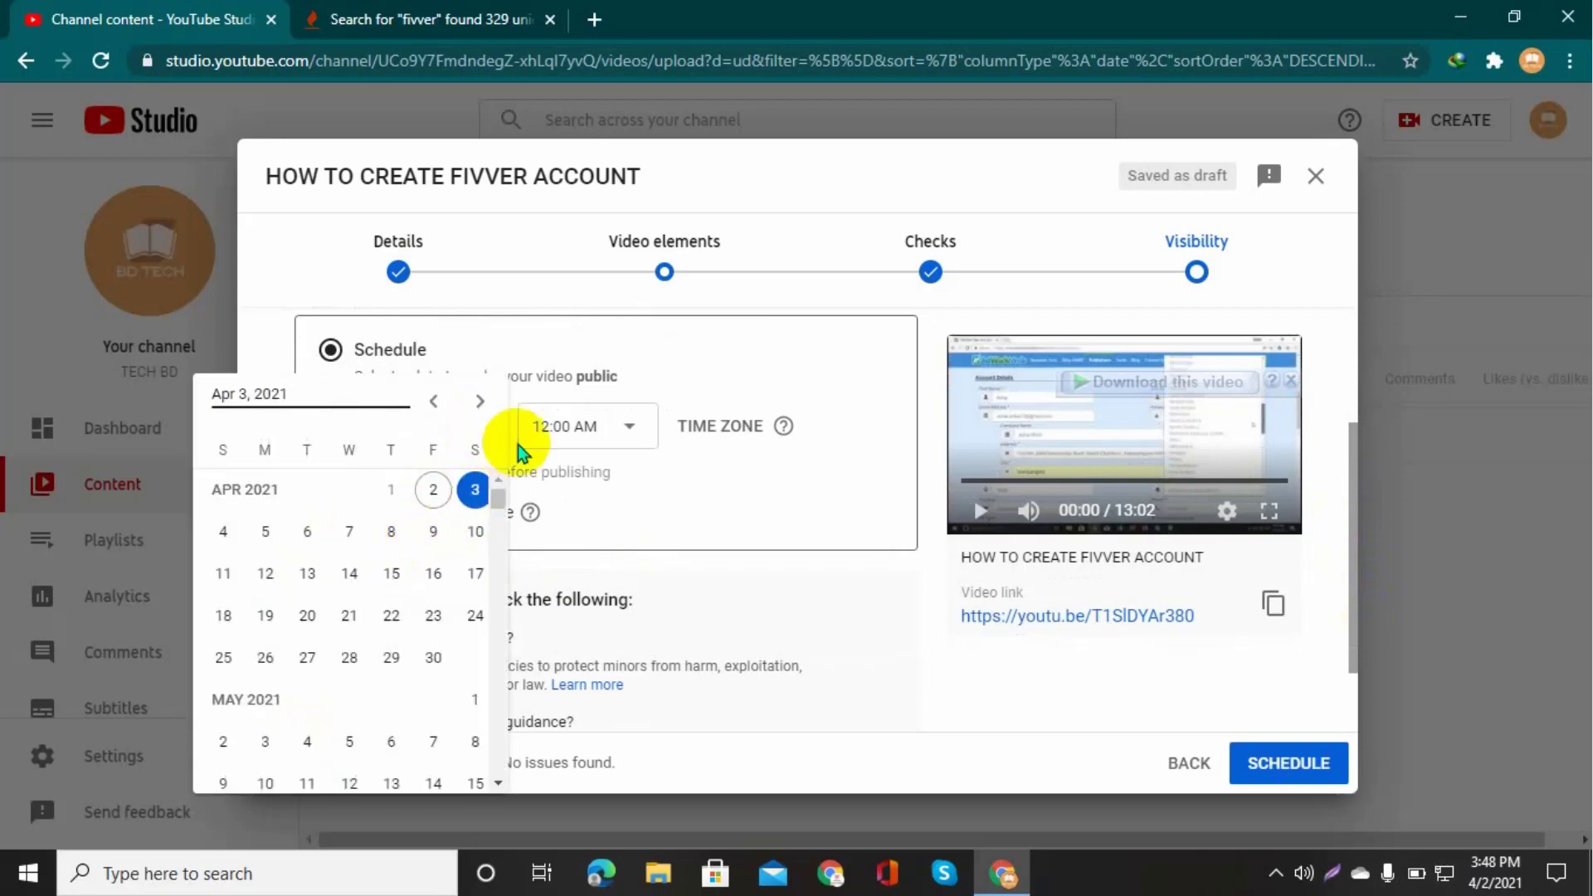
{"action": "left_click", "coordinate": [630, 468]}
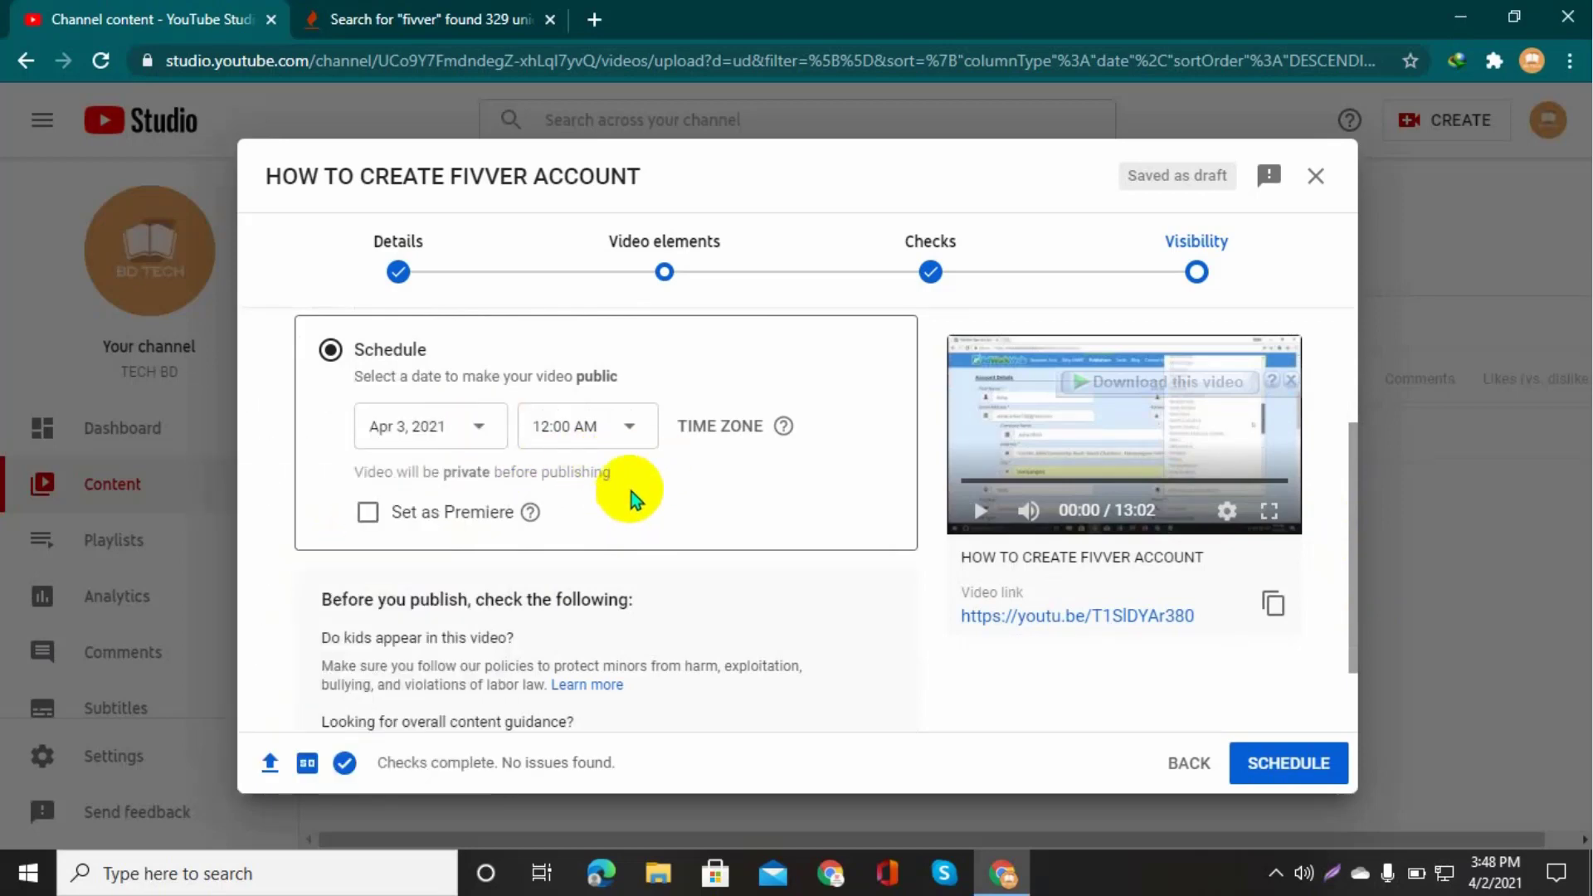
{"action": "scroll", "coordinate": [627, 485], "scroll_direction": "up", "scroll_amount": 2}
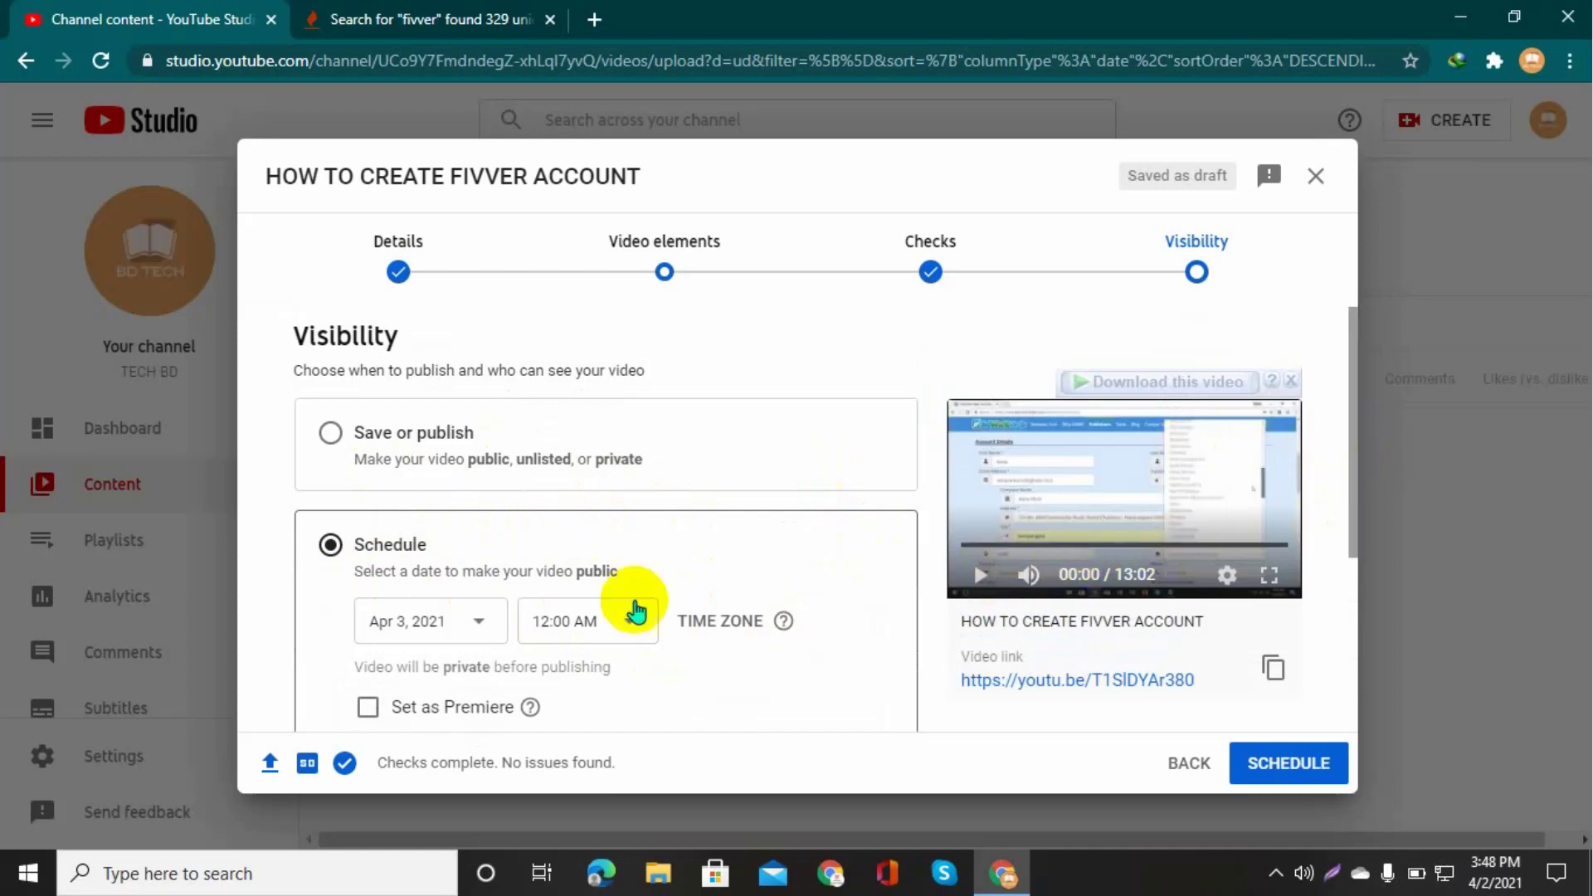
Switch to Save or publish, set the video's visibility to Unlisted, and save it
{"action": "left_click", "coordinate": [332, 431]}
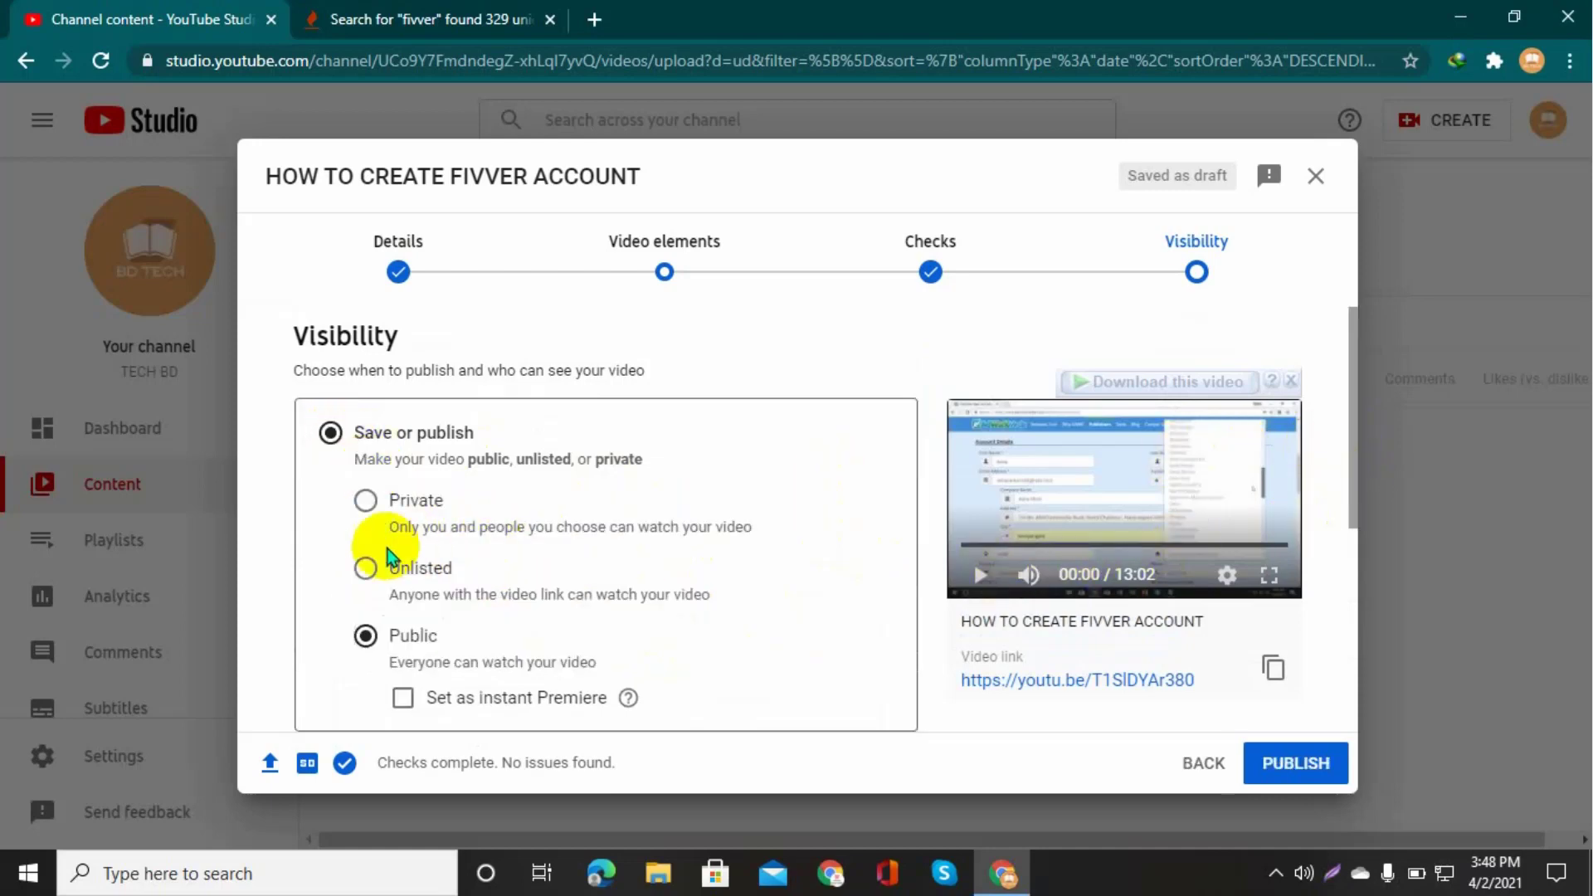
{"action": "left_click", "coordinate": [366, 568]}
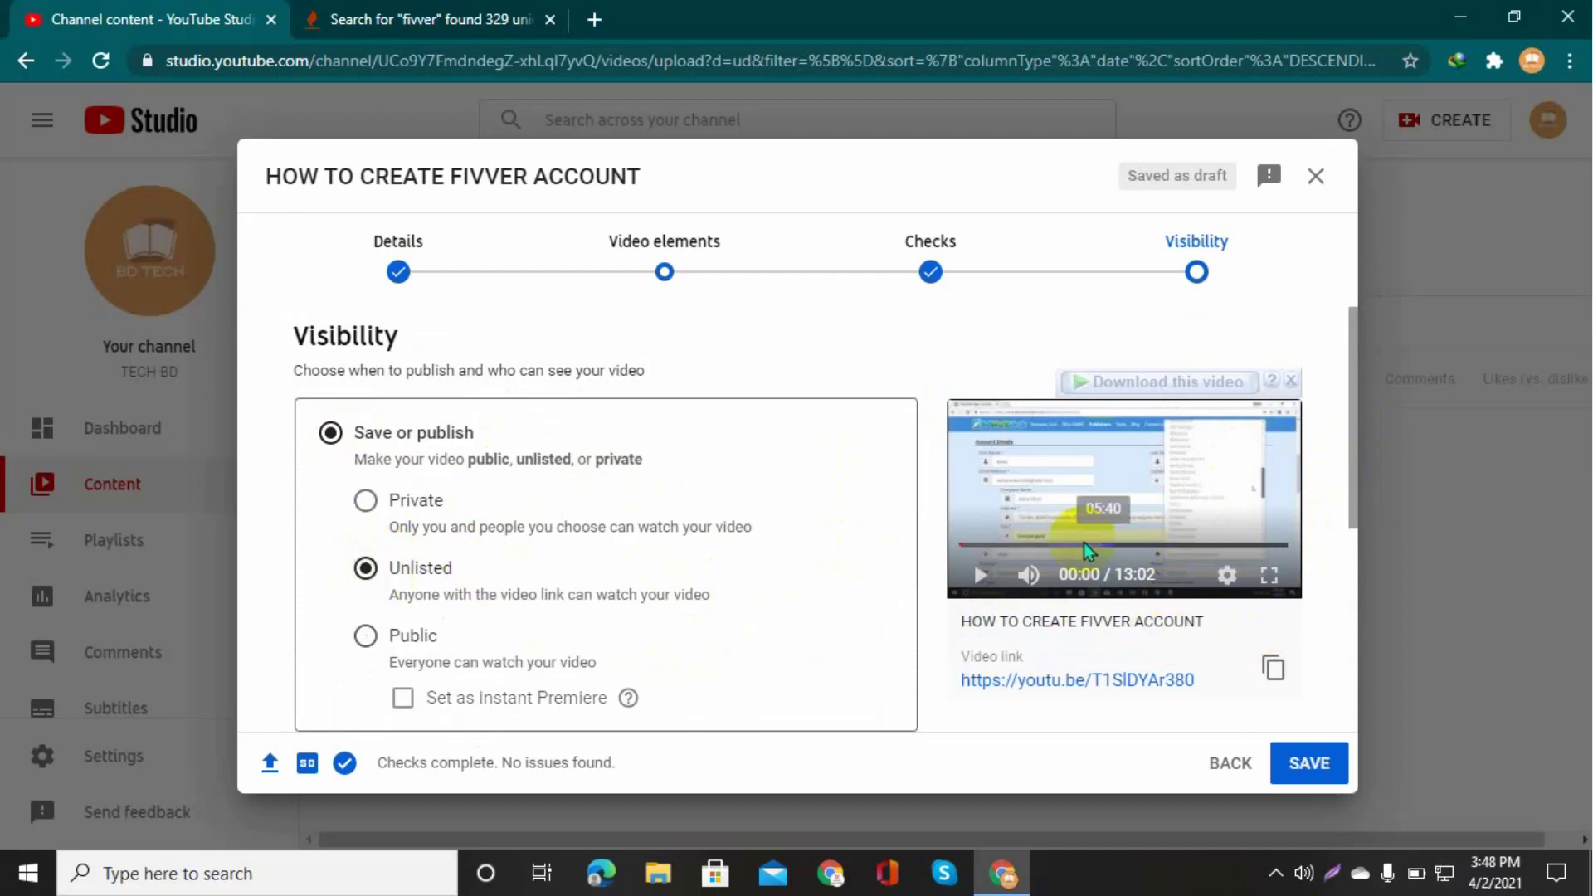
{"action": "scroll", "coordinate": [521, 603], "scroll_direction": "down", "scroll_amount": 5}
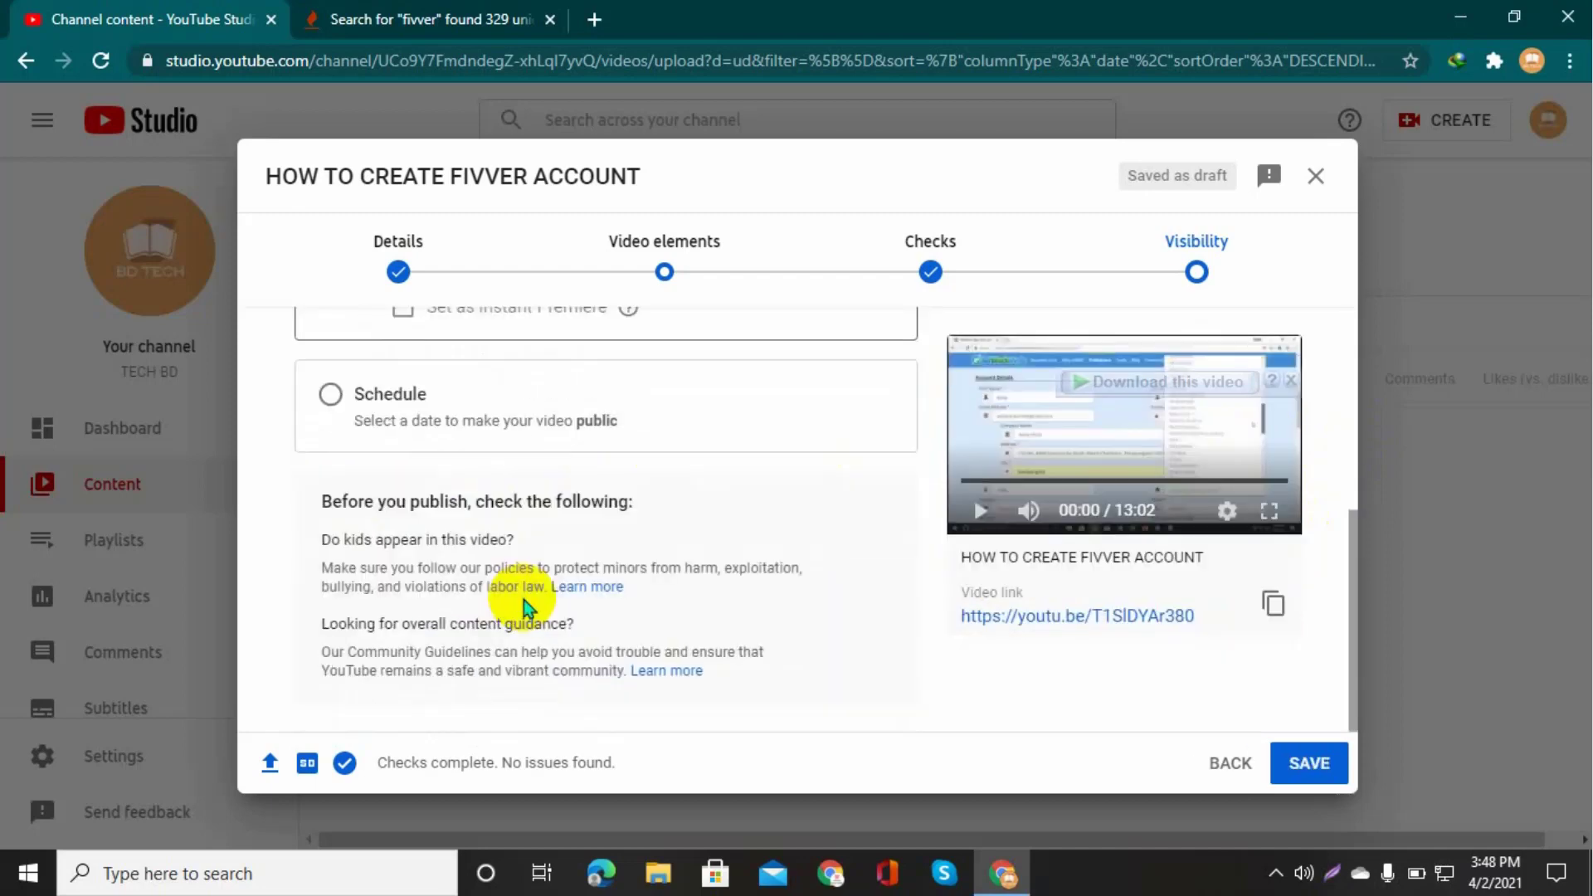
{"action": "left_click", "coordinate": [1325, 776]}
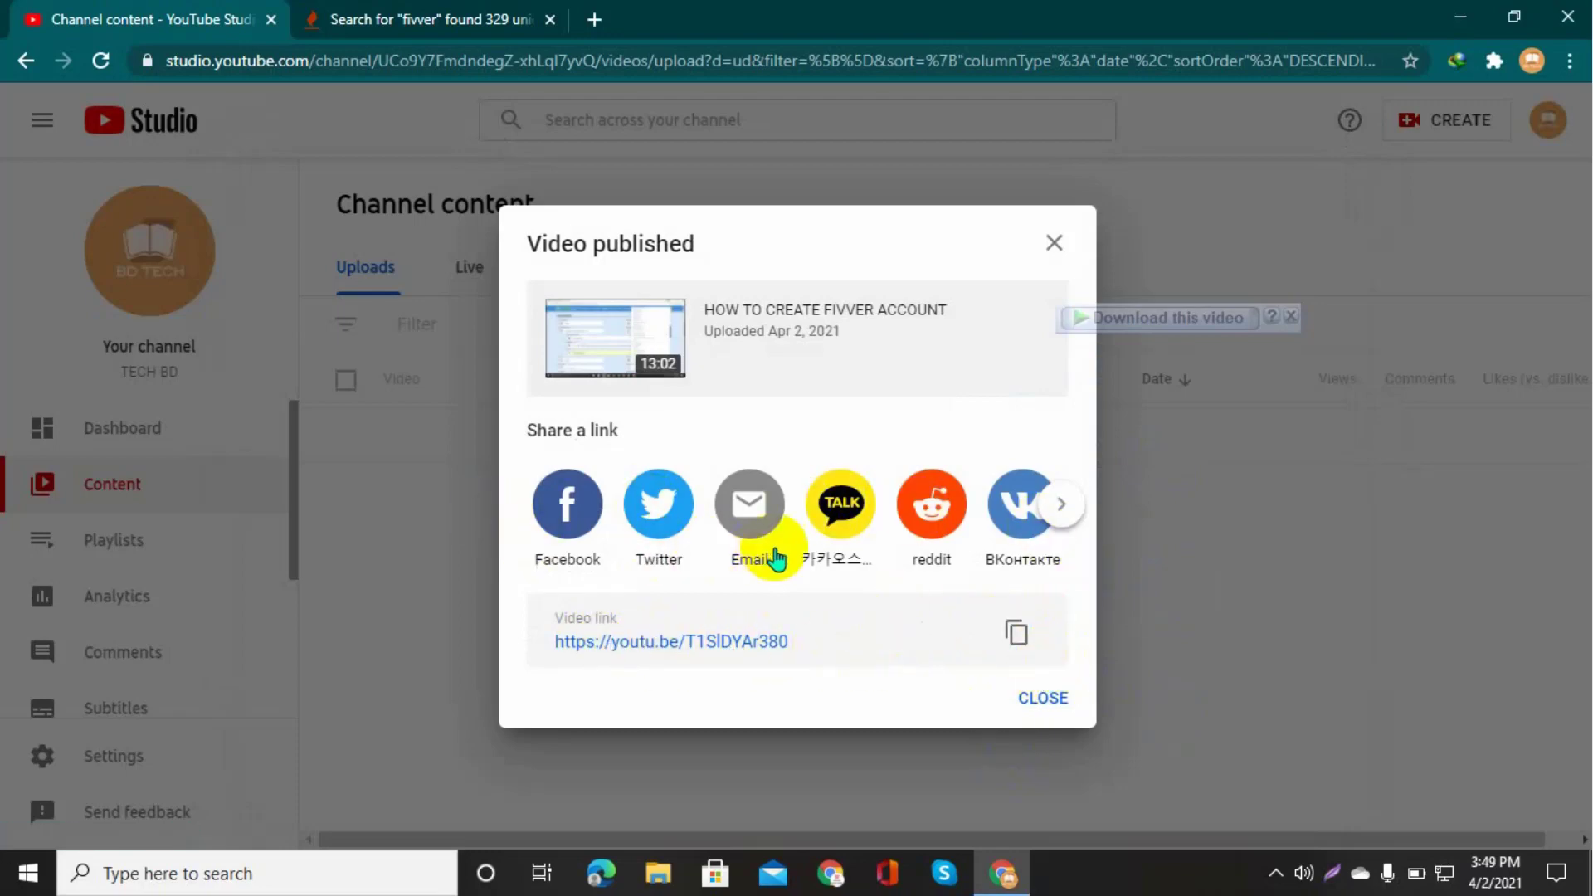
Browse the services for sharing the video link and close the published-video dialog
{"action": "left_click", "coordinate": [1058, 513]}
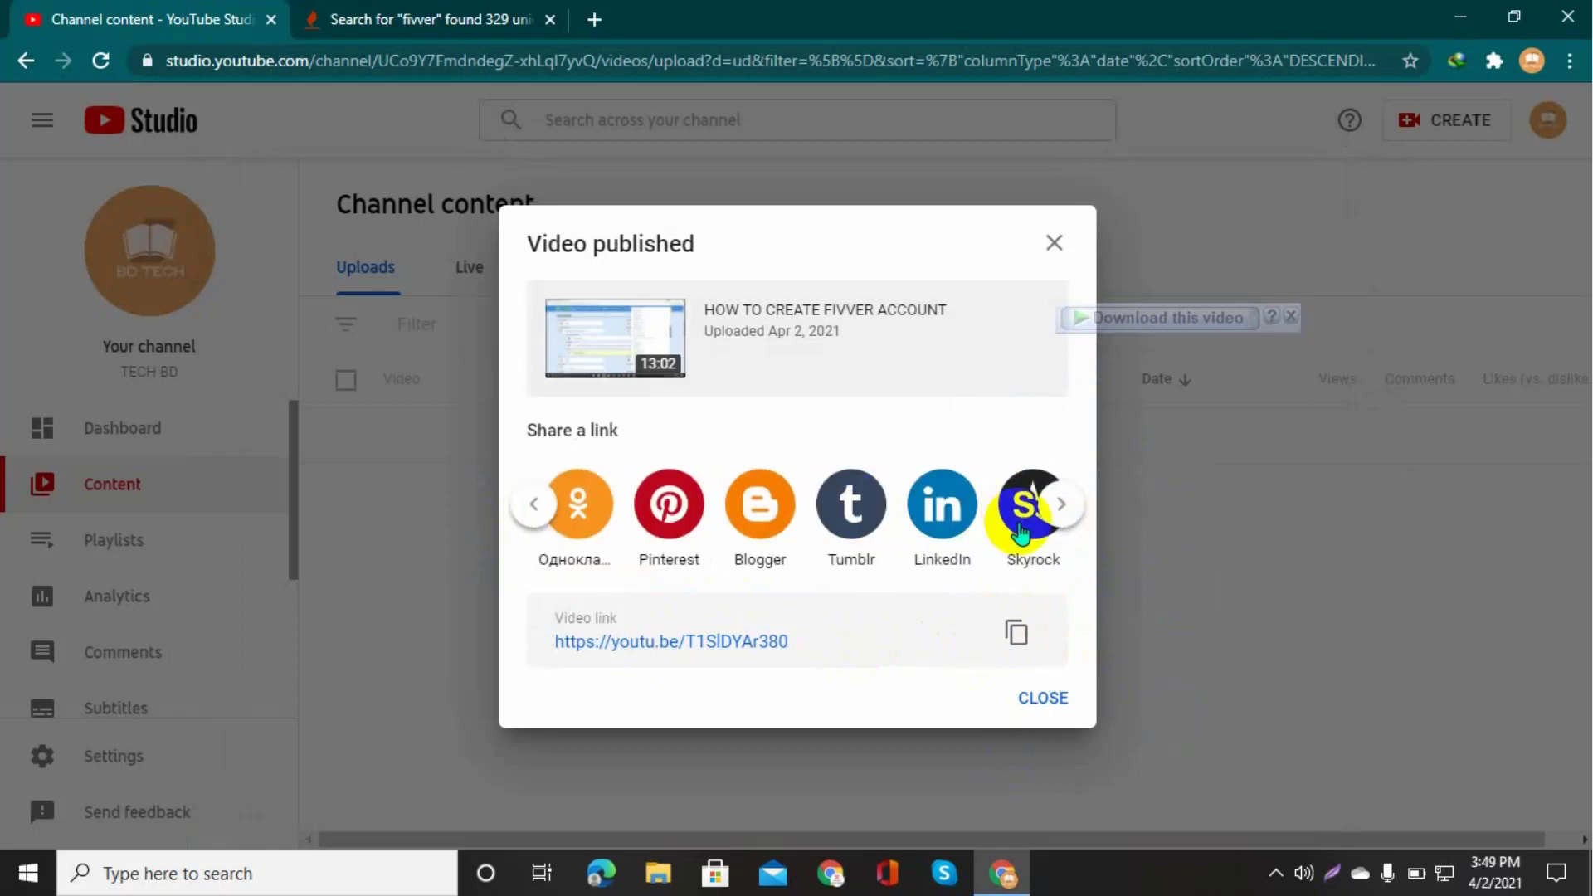
{"action": "left_click", "coordinate": [1059, 519]}
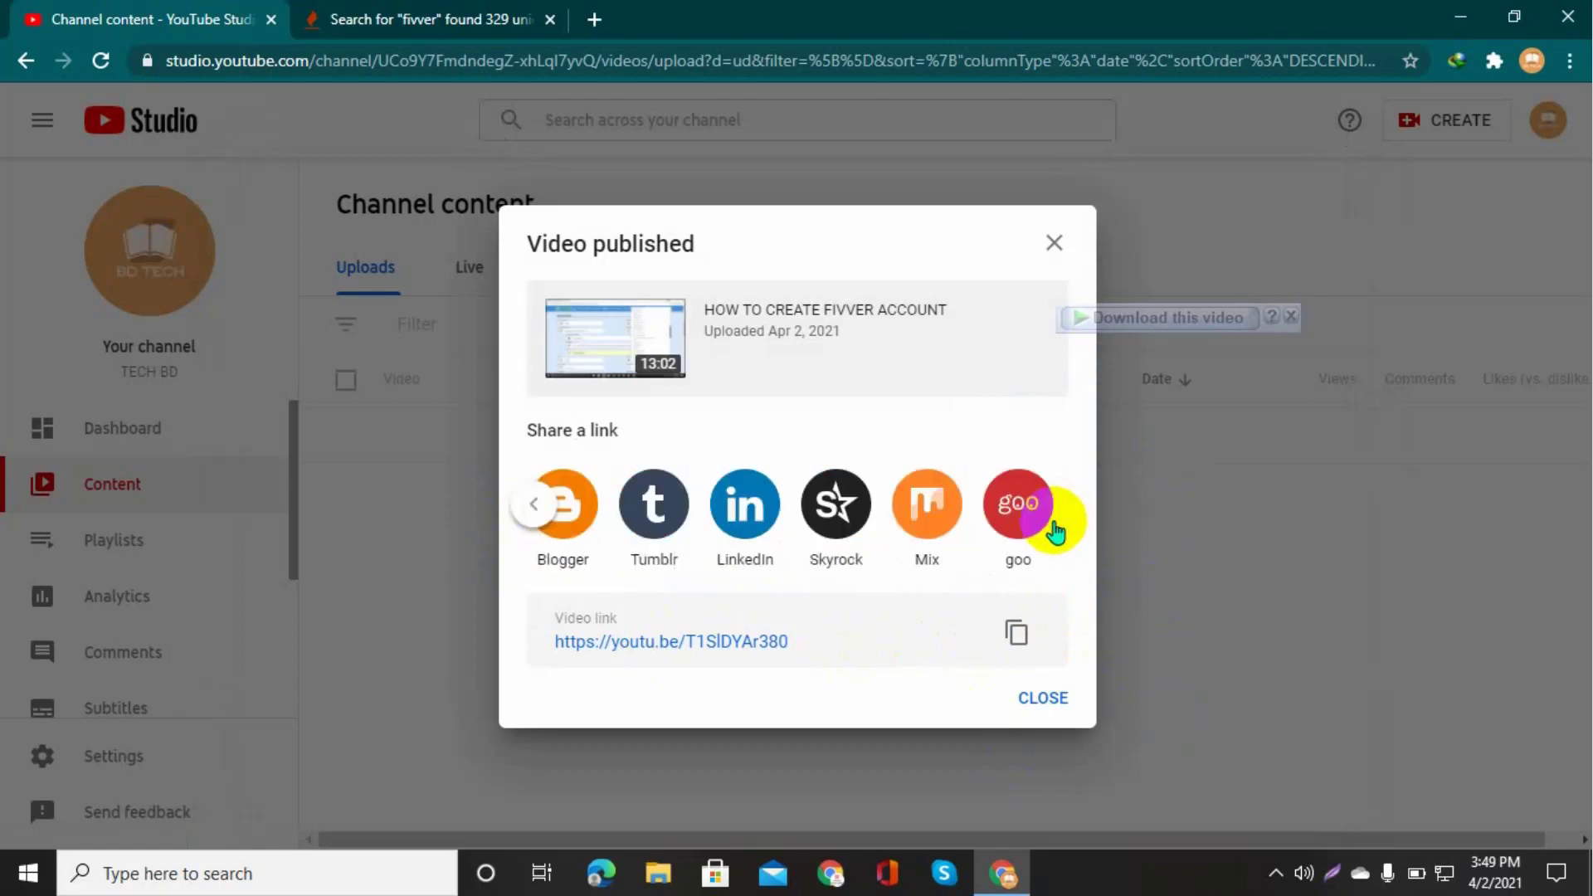
{"action": "left_click", "coordinate": [1048, 700]}
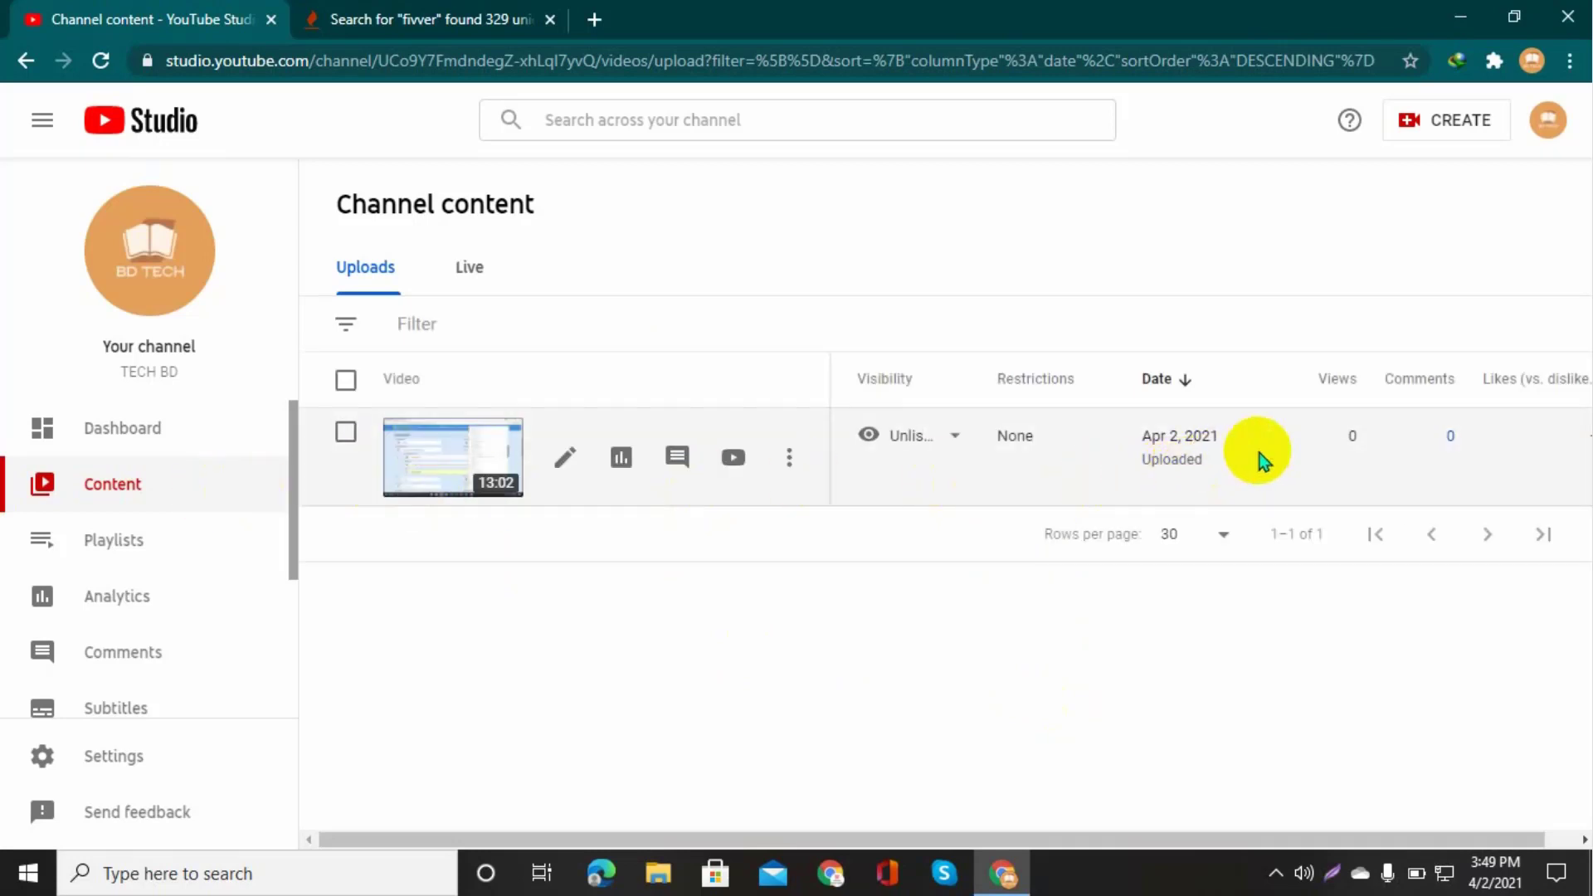
Open the uploaded video from its details page on YouTube and look over its watch page
{"action": "left_click", "coordinate": [436, 459]}
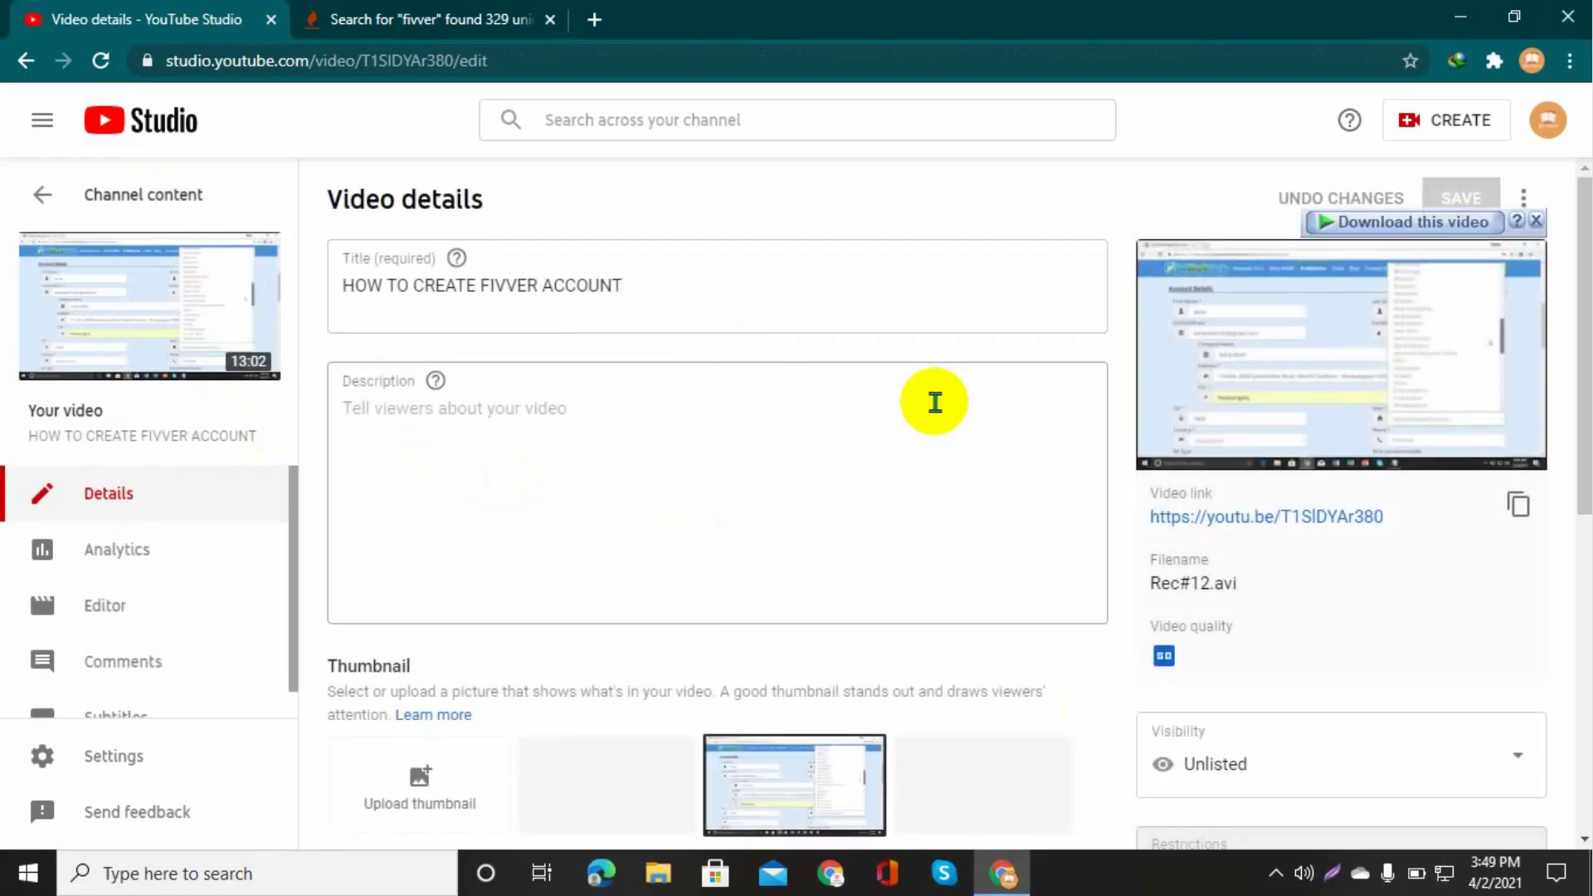
{"action": "left_click", "coordinate": [113, 312]}
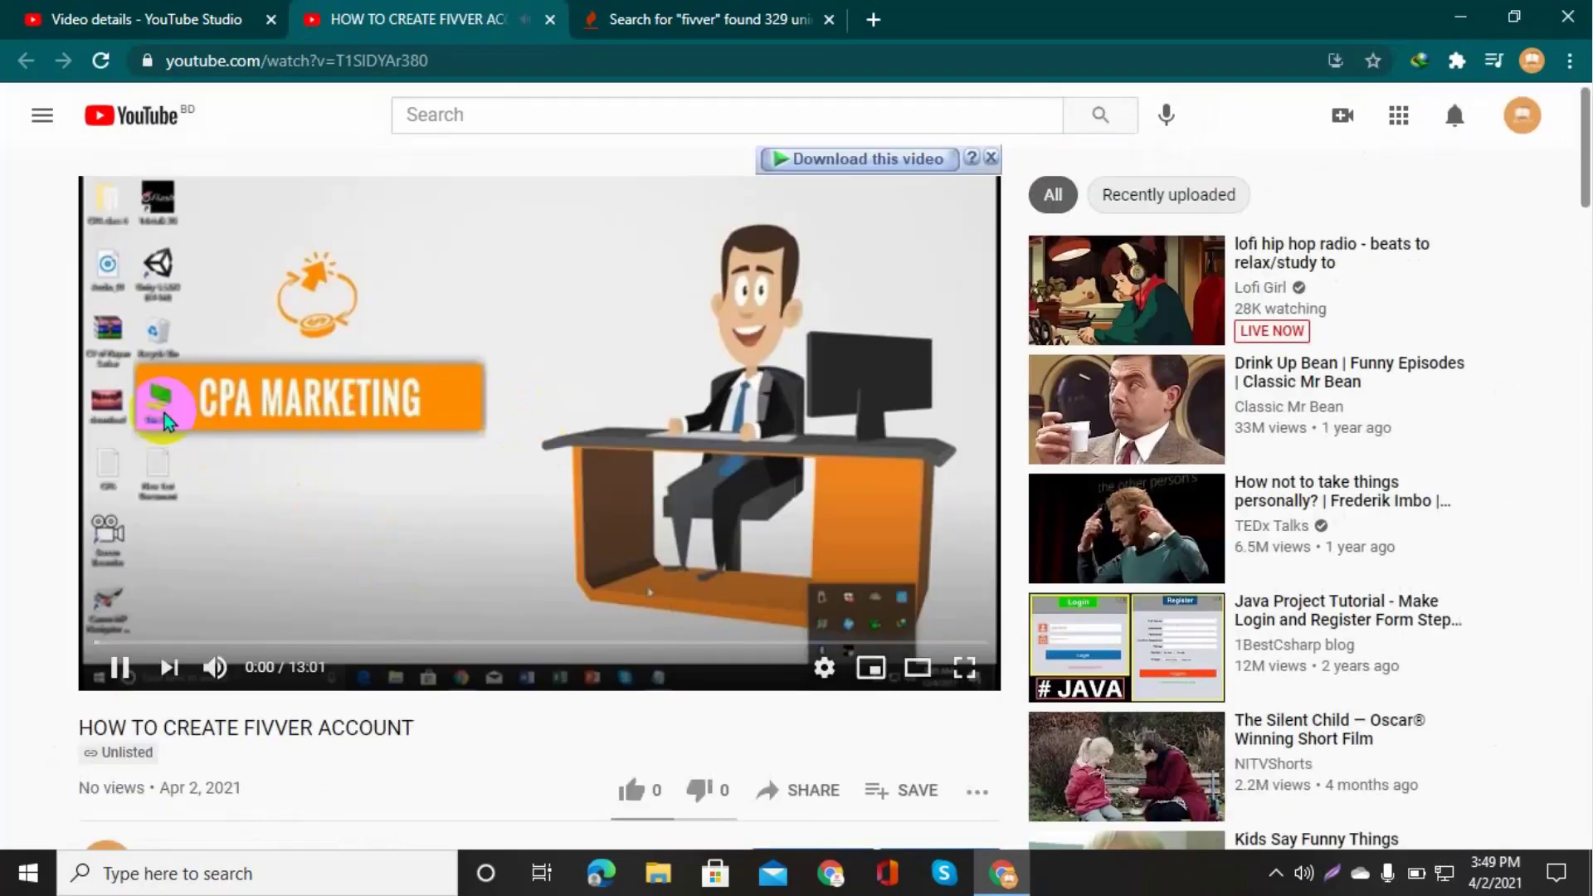
{"action": "scroll", "coordinate": [223, 498], "scroll_direction": "down", "scroll_amount": 15}
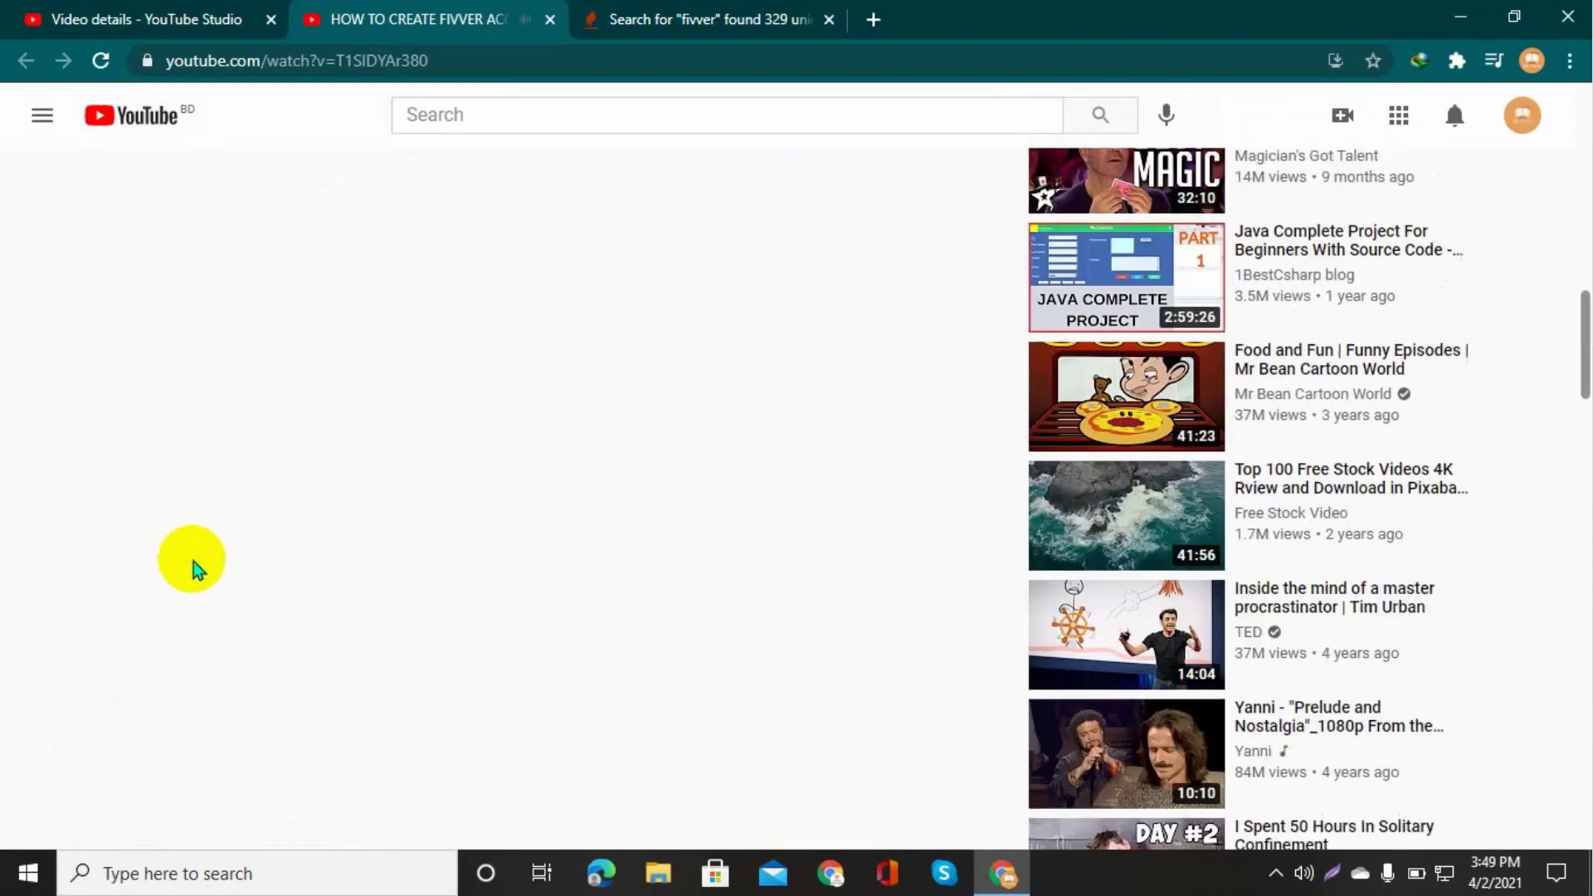
{"action": "scroll", "coordinate": [307, 377], "scroll_direction": "up", "scroll_amount": 15}
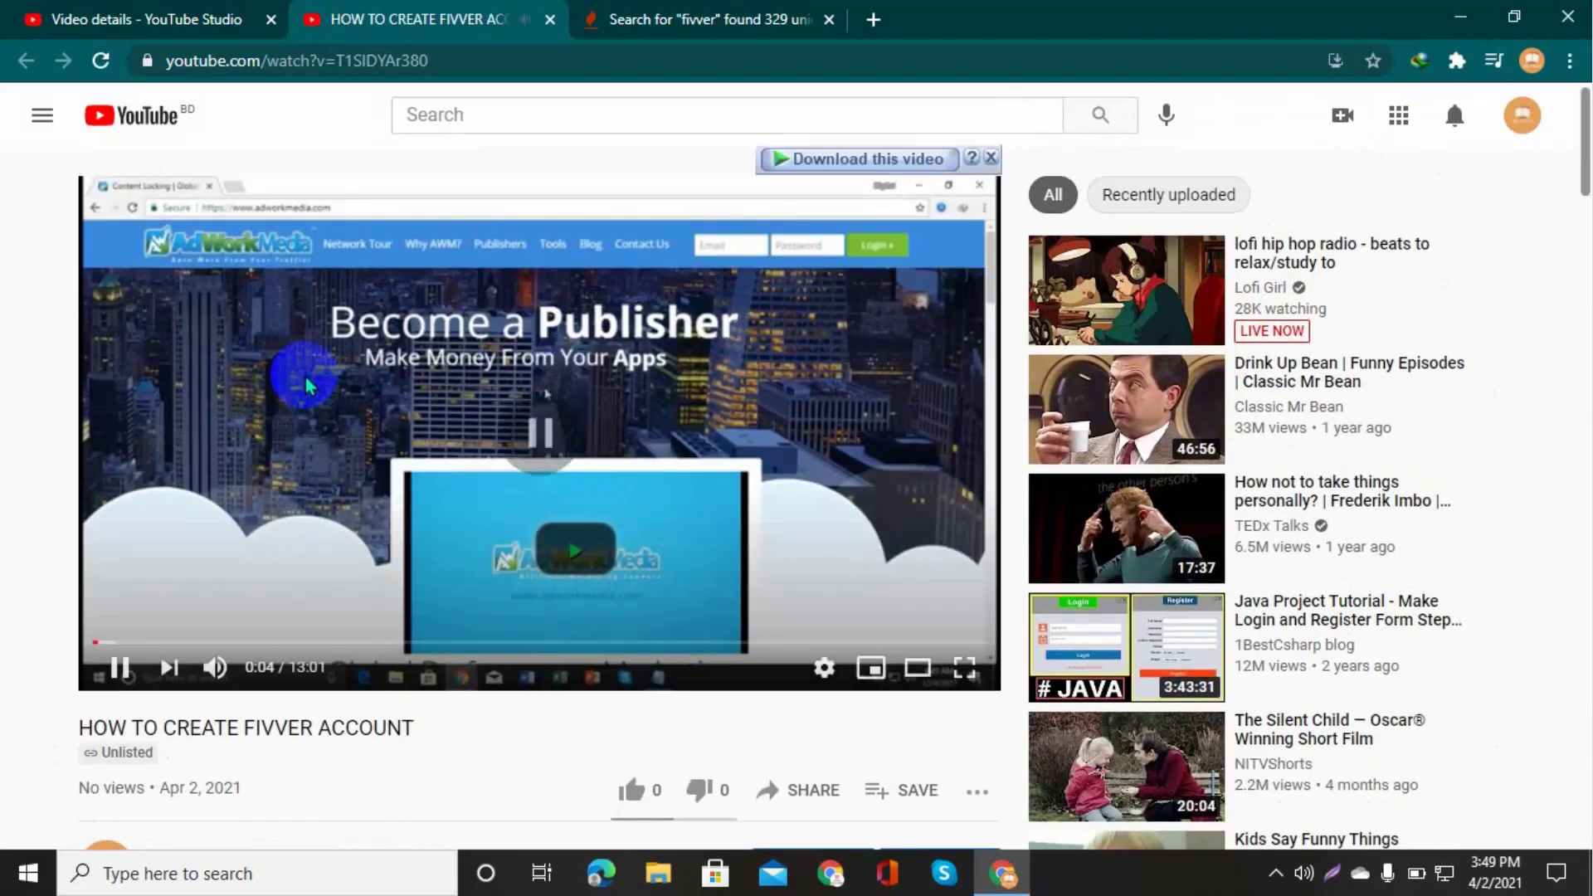
{"action": "scroll", "coordinate": [403, 369], "scroll_direction": "down", "scroll_amount": 20}
{"action": "scroll", "coordinate": [404, 372], "scroll_direction": "up", "scroll_amount": 3}
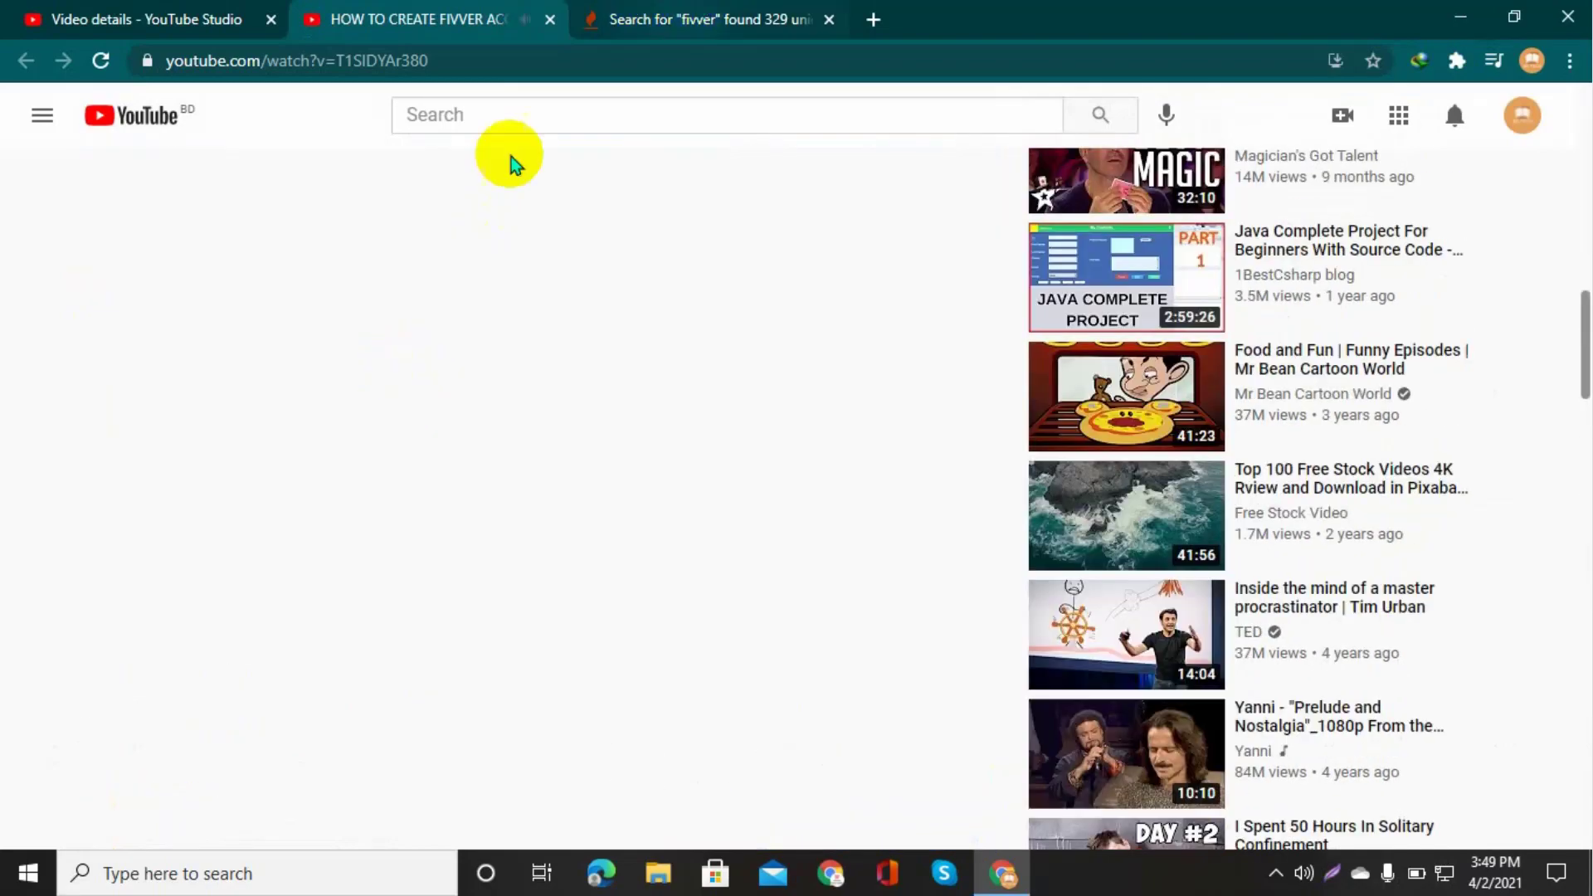
{"action": "scroll", "coordinate": [509, 156], "scroll_direction": "up", "scroll_amount": 15}
Return to the channel content in YouTube Studio, view the channel's Videos section on YouTube, and reload the page
{"action": "left_click", "coordinate": [160, 17]}
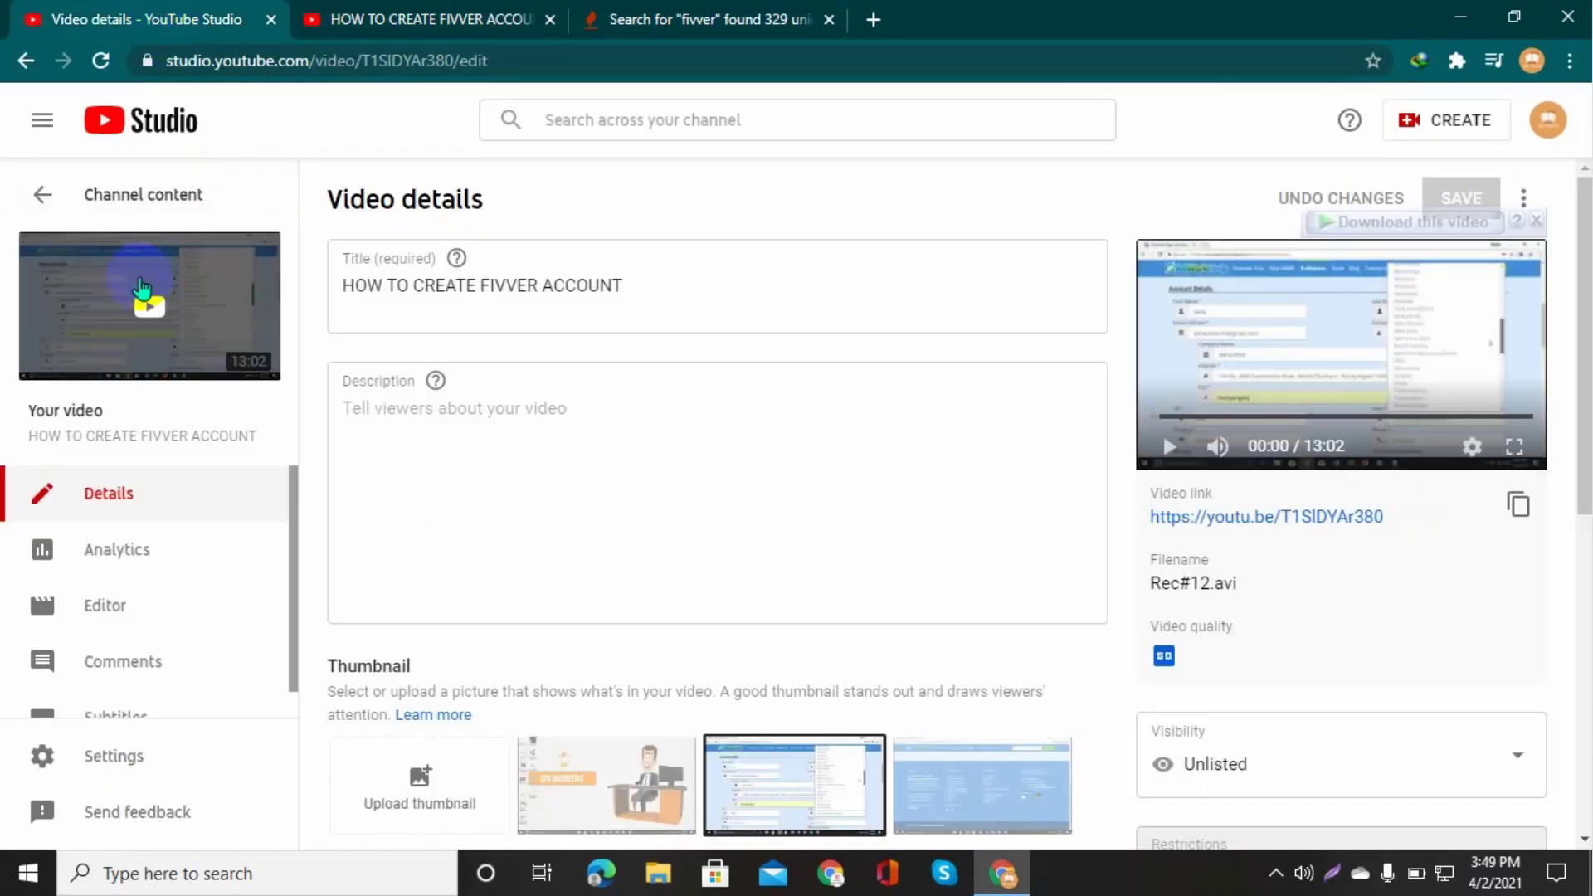
{"action": "left_click", "coordinate": [41, 197]}
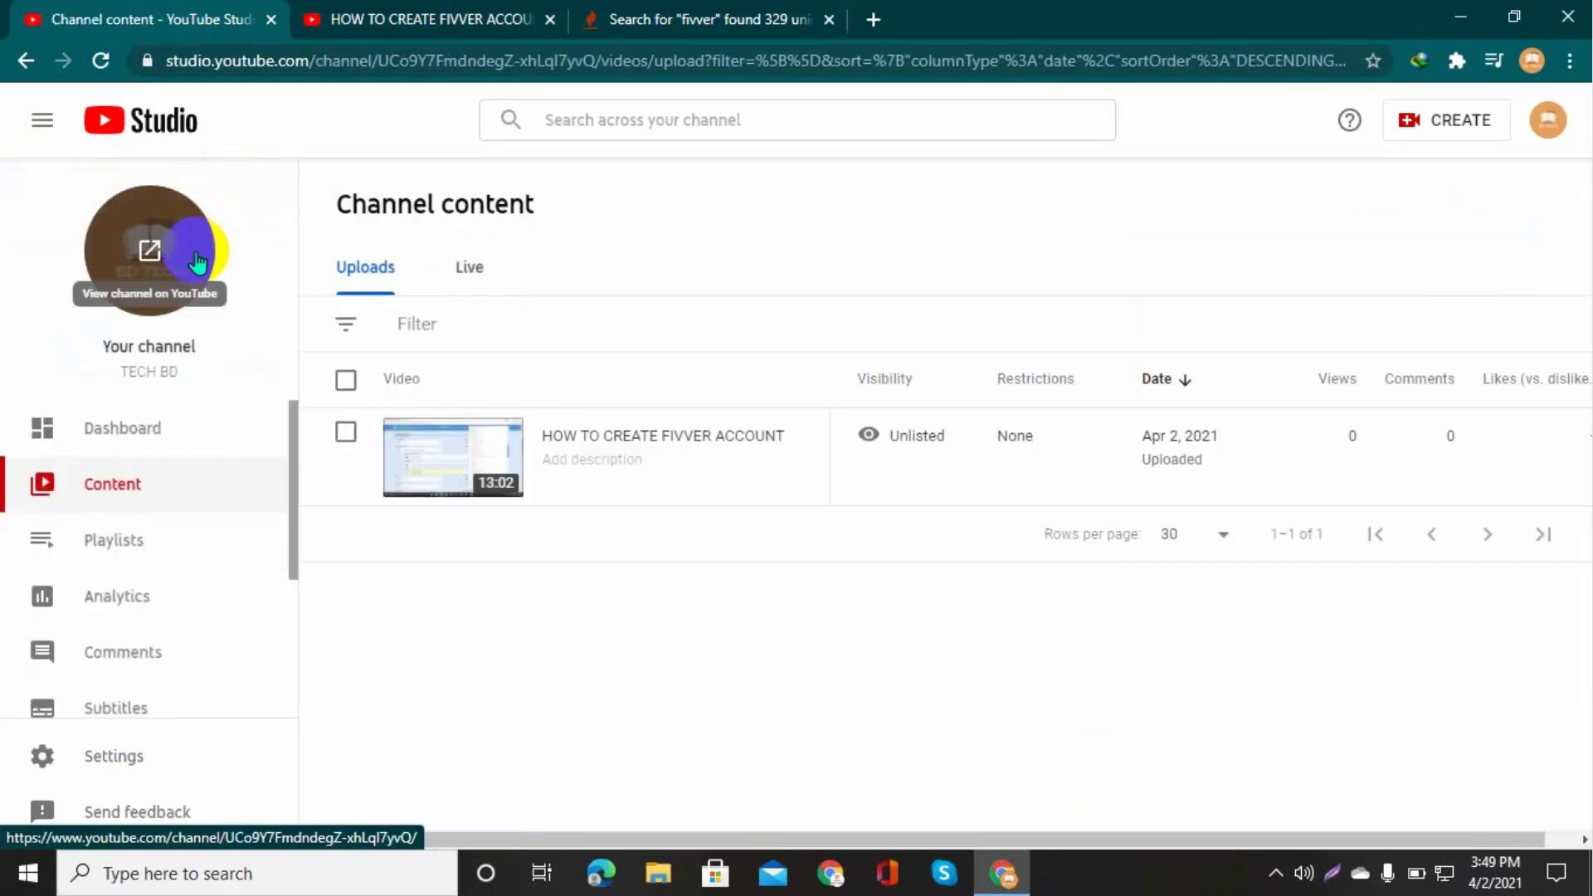
{"action": "left_click", "coordinate": [147, 235]}
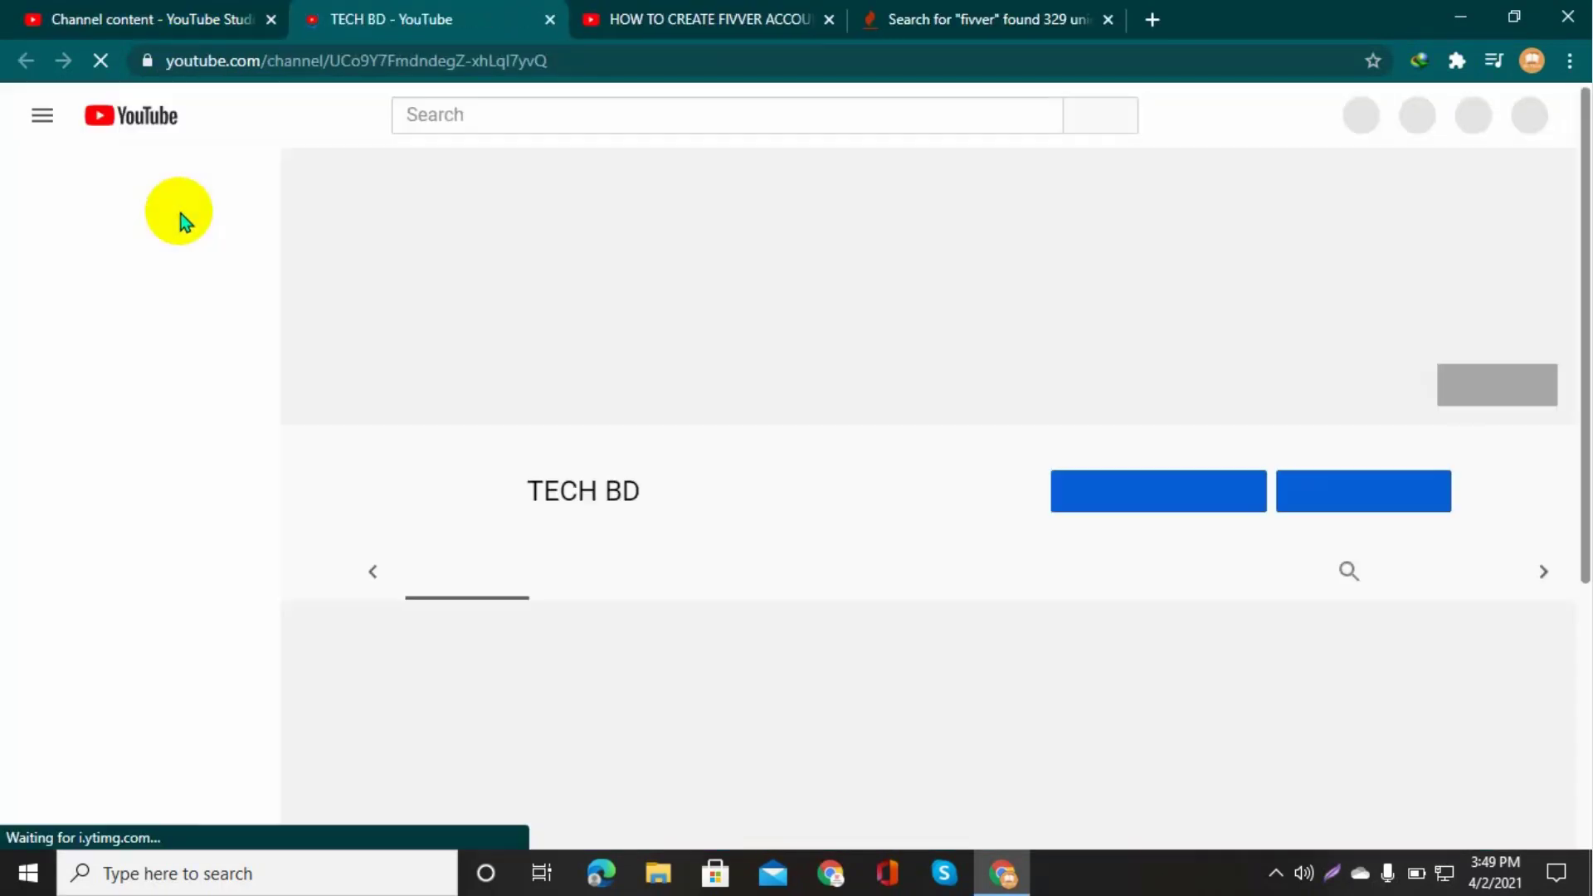
{"action": "left_click", "coordinate": [590, 507]}
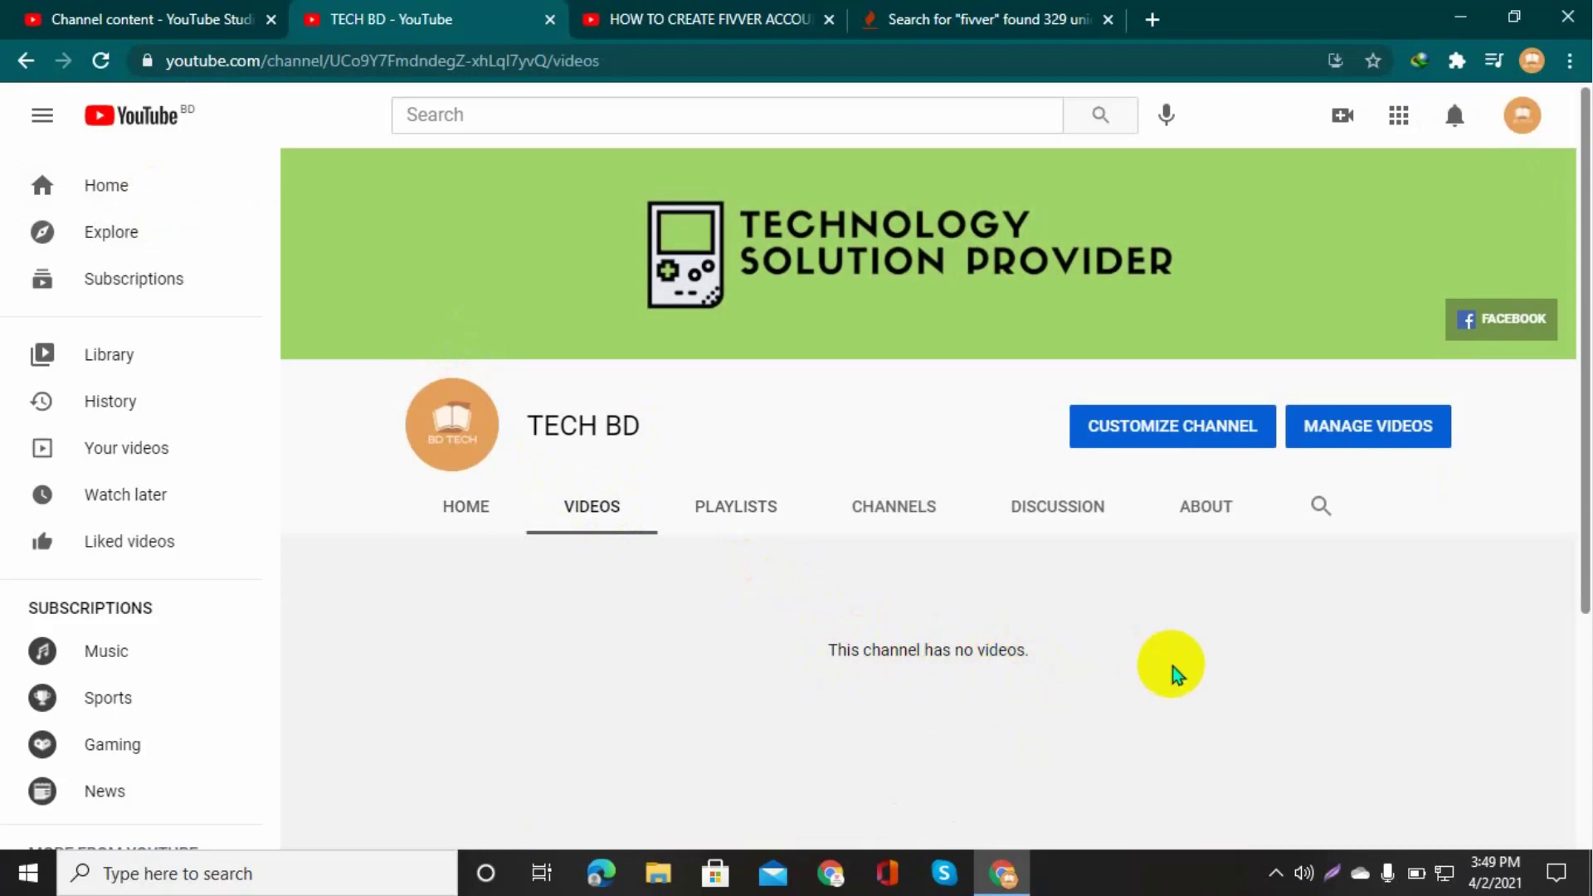
{"action": "left_click", "coordinate": [101, 61]}
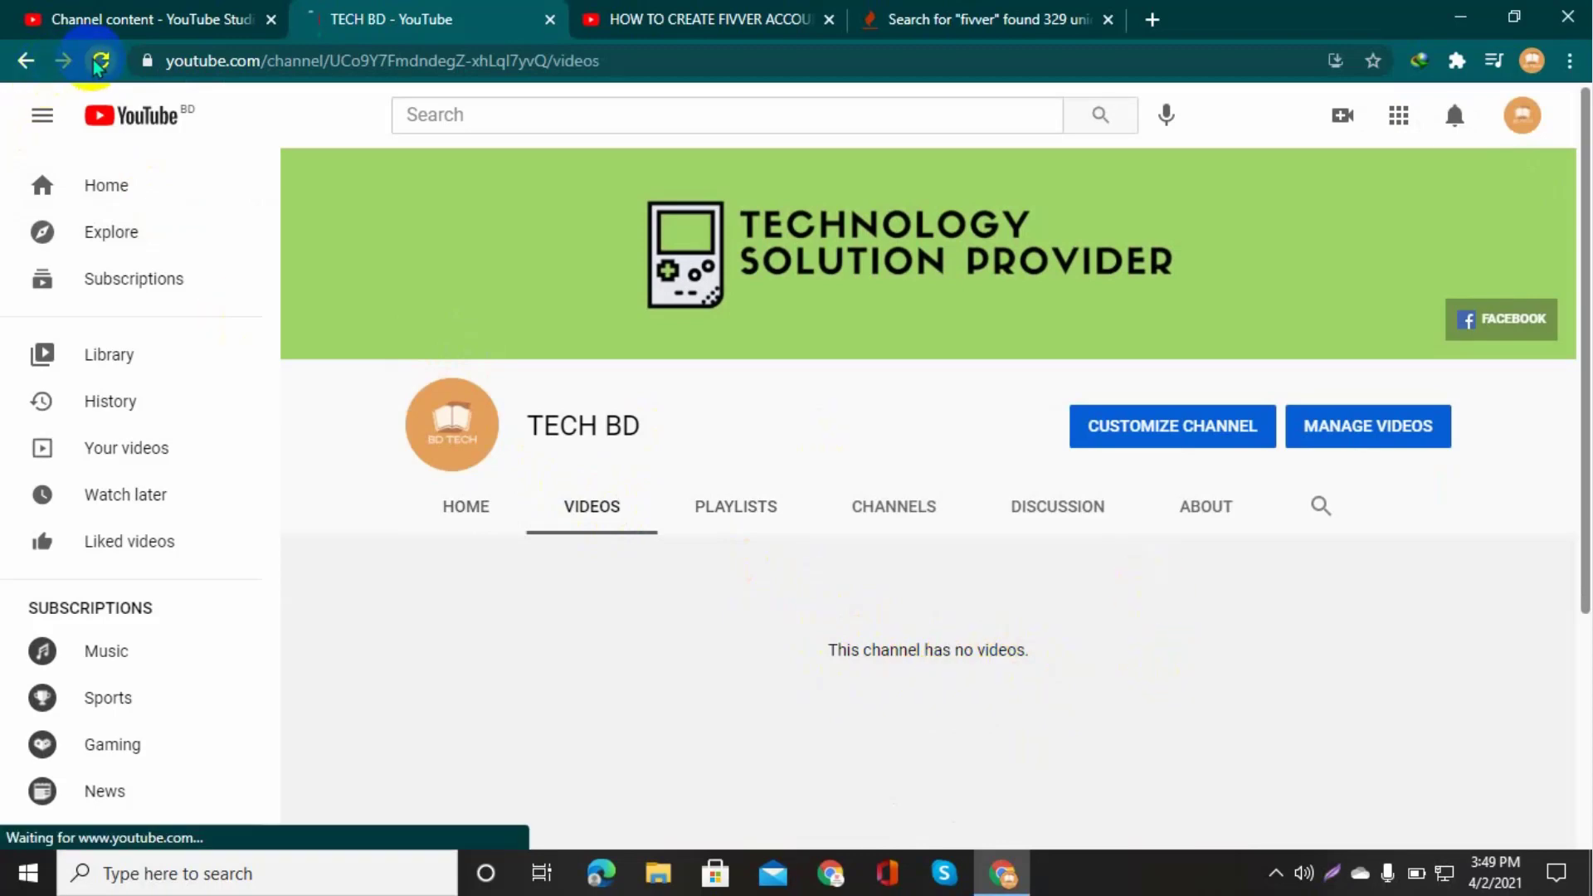